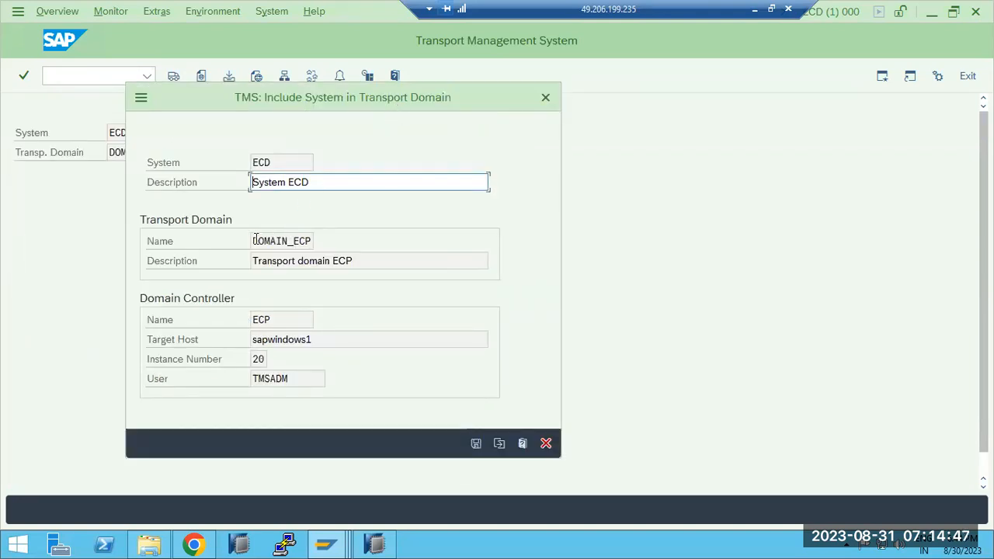
Save the request to include system ECD in transport domain DOMAIN_ECP, entering and repeating user TMSADM's own password.
left_click_drag(255, 240, 316, 242)
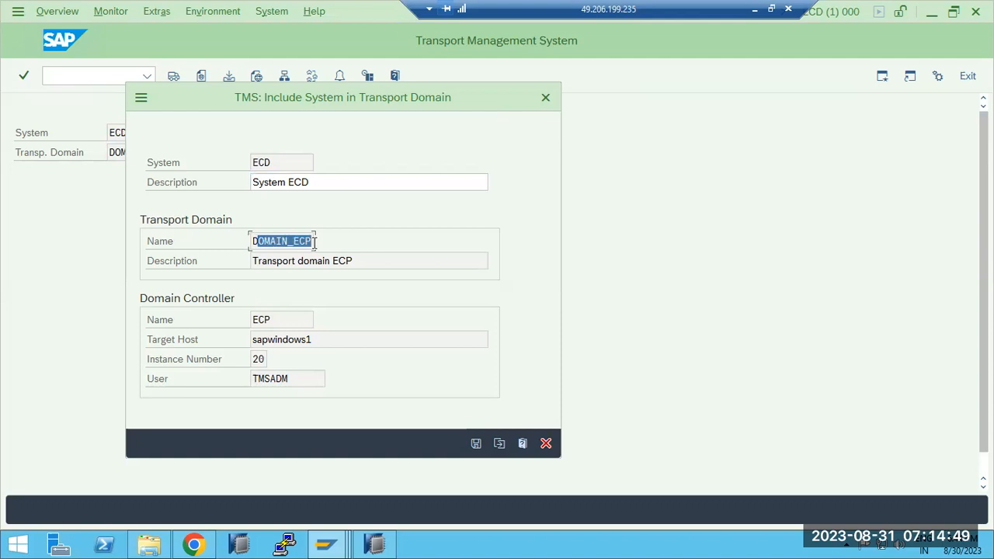
left_click(476, 444)
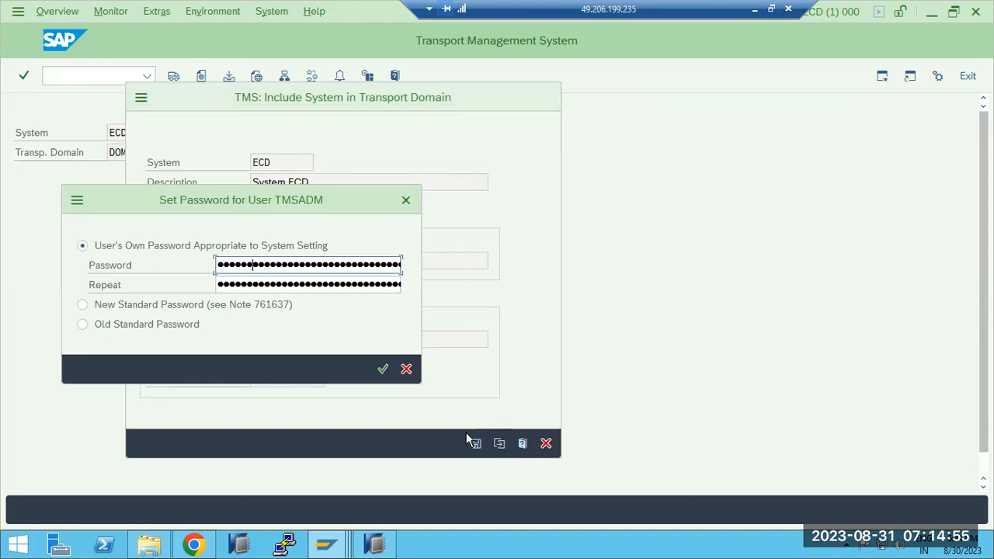
key("Tab")
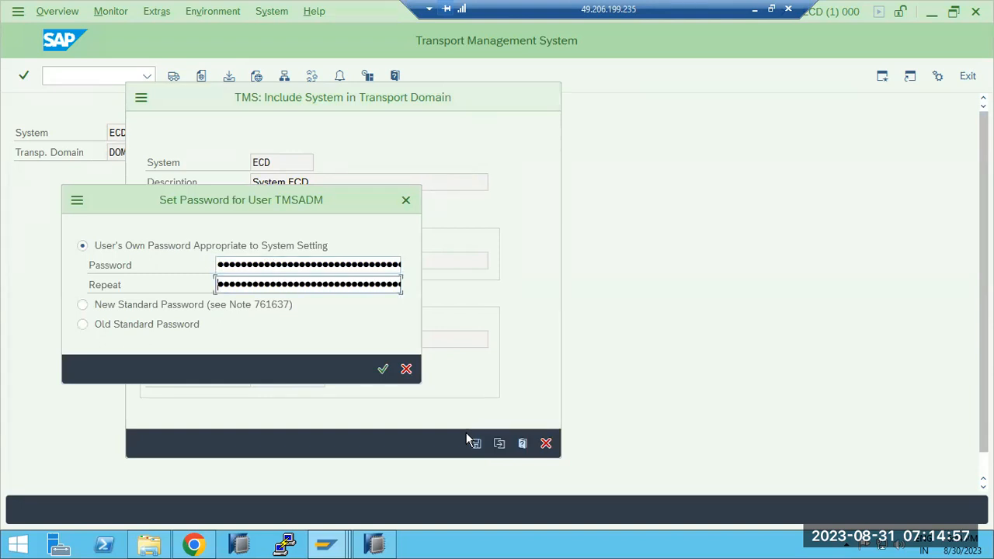
type("●●●●●●")
key("Up")
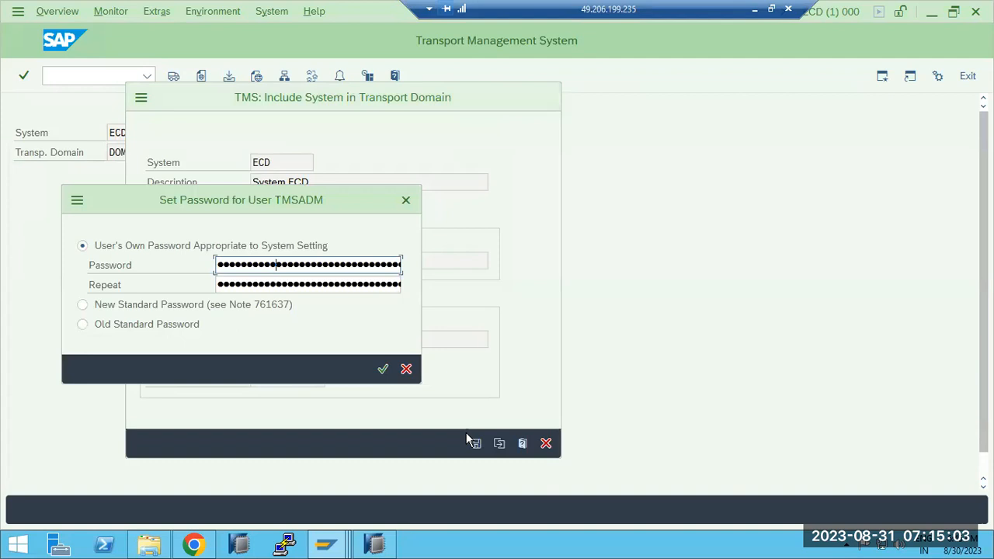
left_click(382, 370)
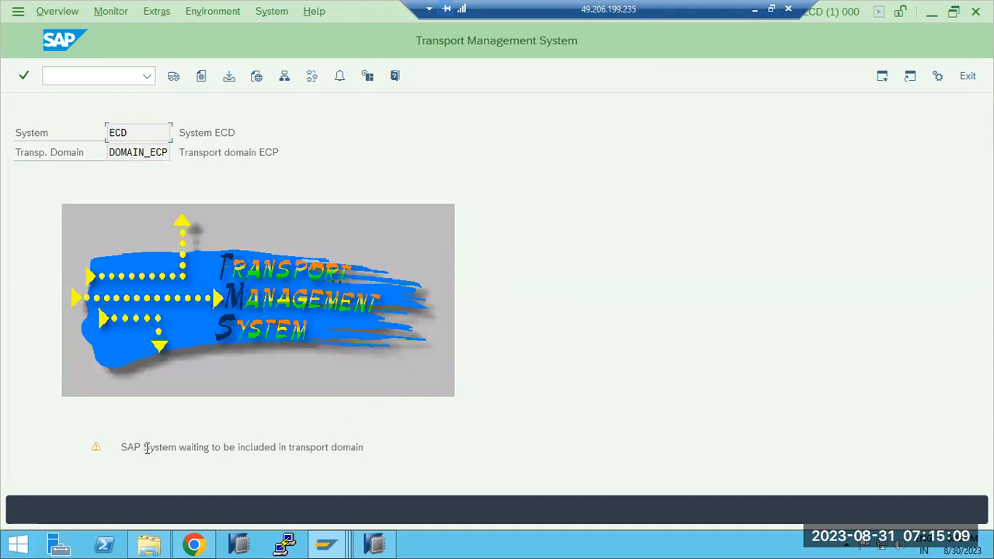
left_click_drag(134, 448, 365, 448)
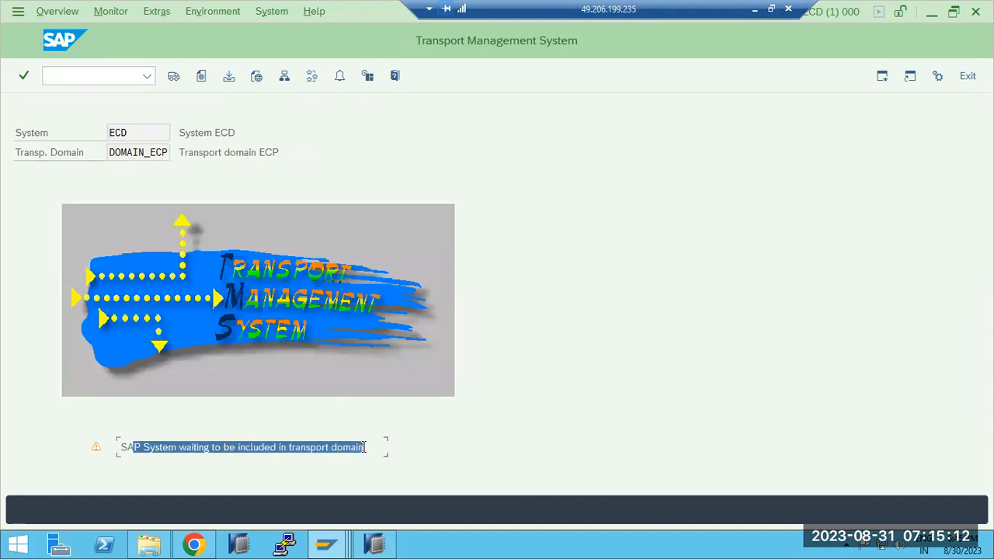
In the ECP session, open transaction SM59 and check the TMSADM destinations among the ABAP connections.
left_click(325, 544)
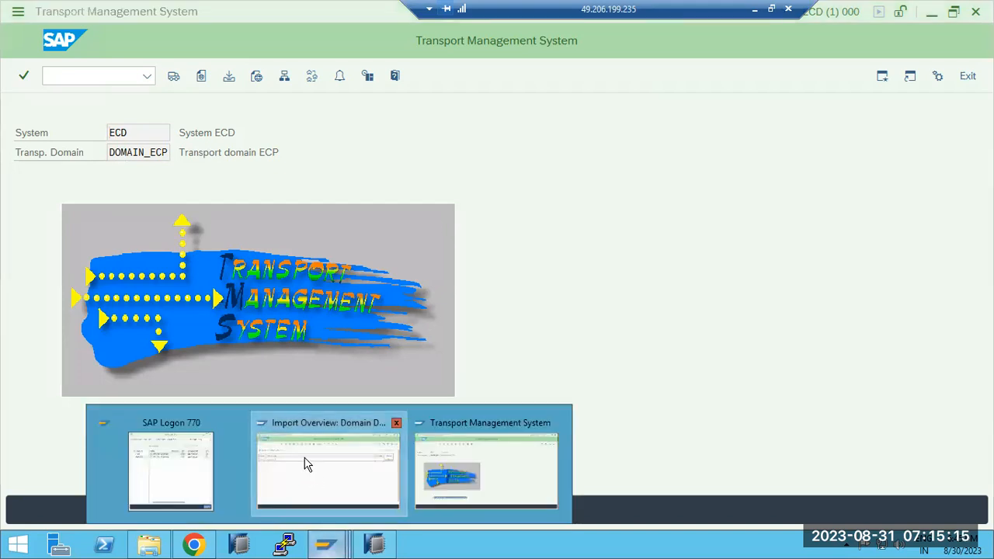
left_click(305, 464)
left_click(64, 72)
type("/nsm59")
key("Return")
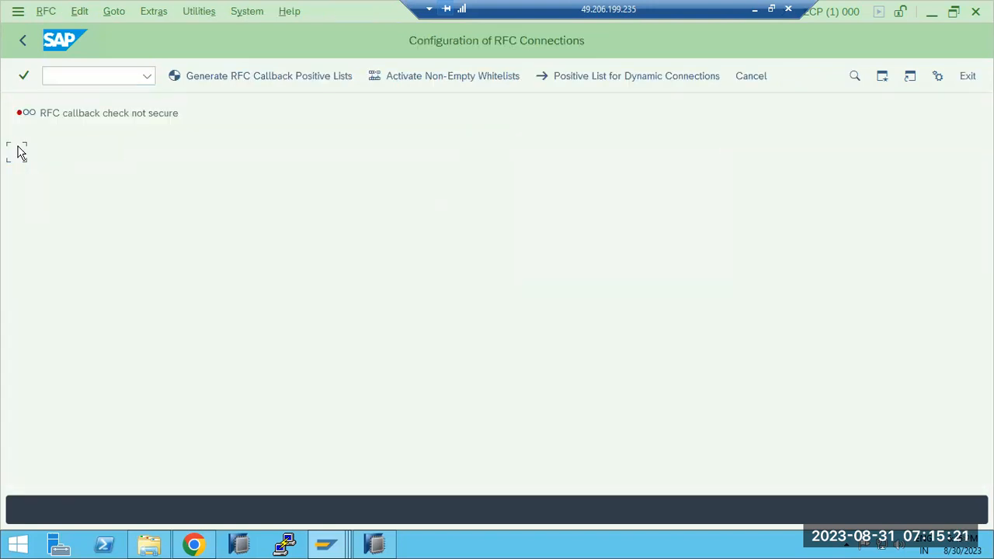
left_click(38, 199)
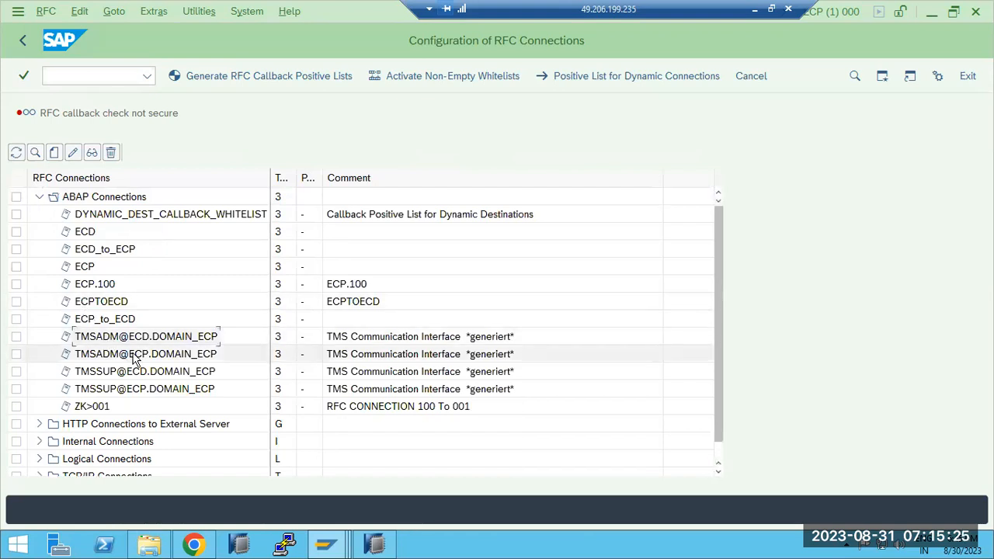
left_click(155, 354)
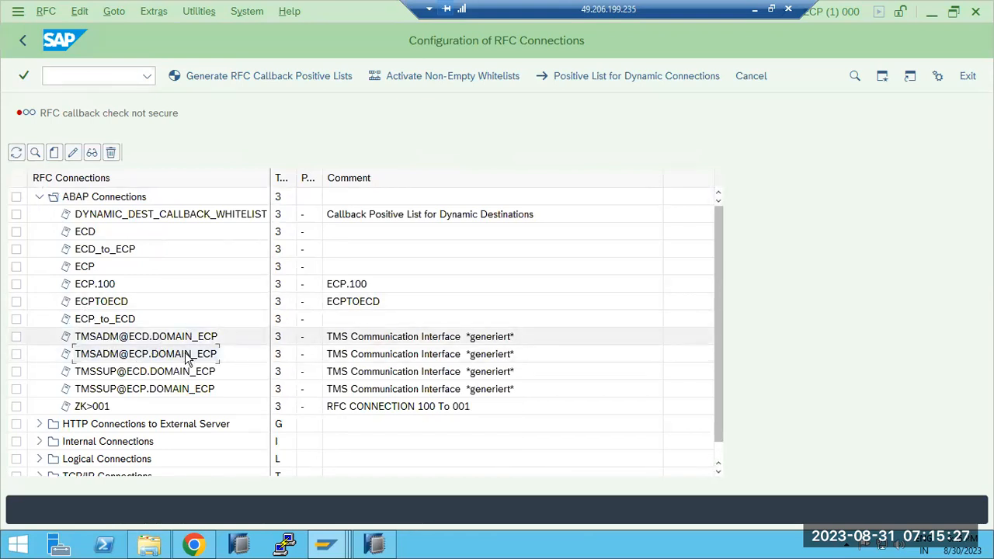
left_click(144, 341)
left_click(153, 356)
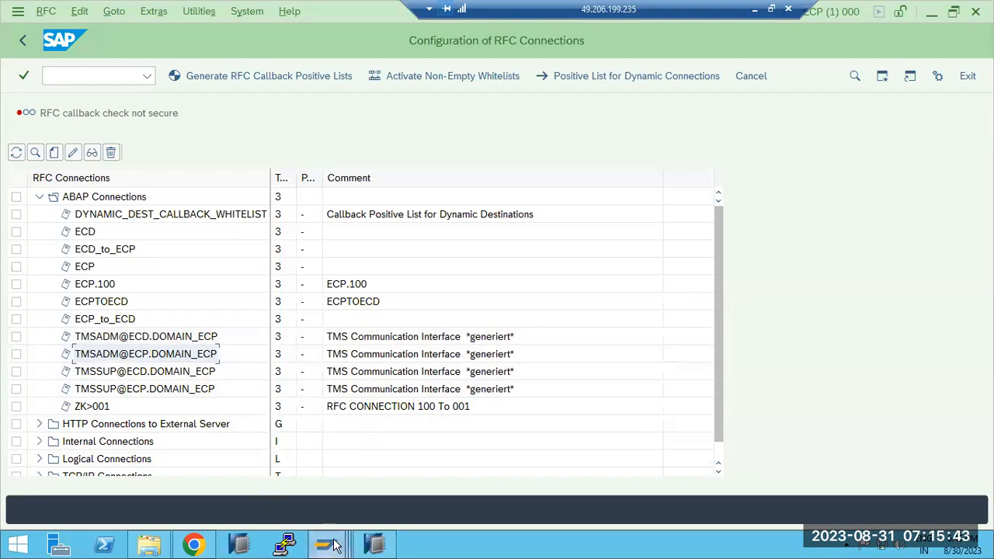
Open transaction SU01 and display the user record of TMSADM.
left_click(106, 76)
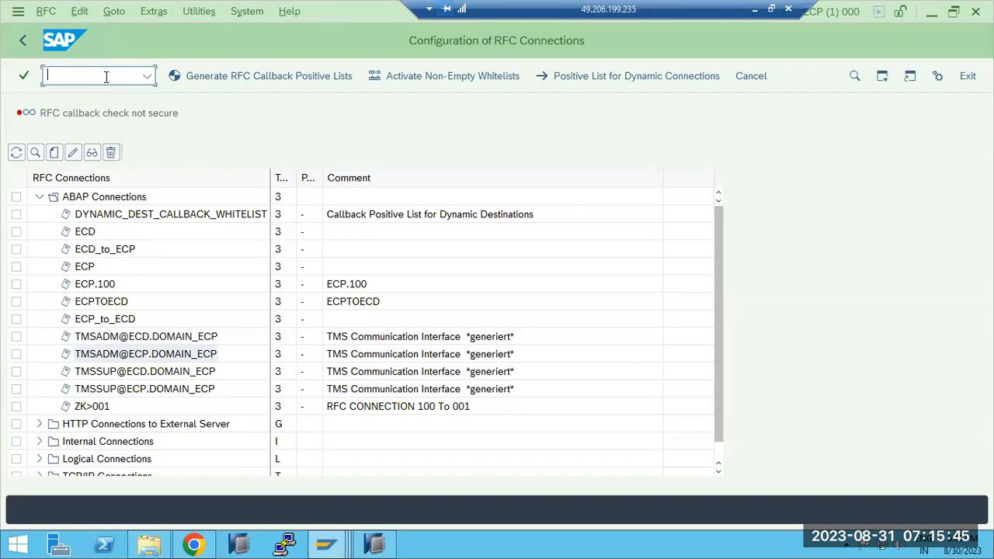
type("/nsu01")
key("Return")
type("TMSADM")
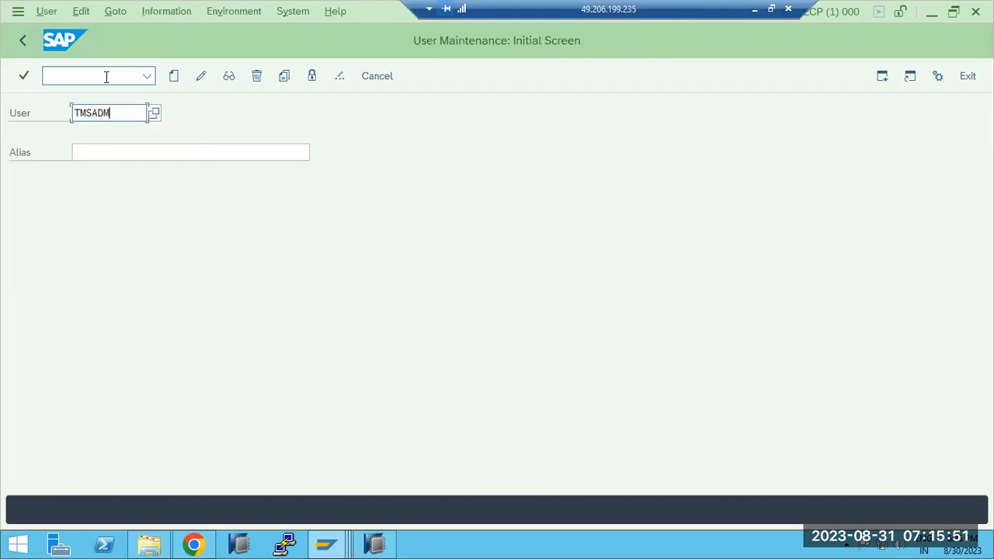
left_click(227, 79)
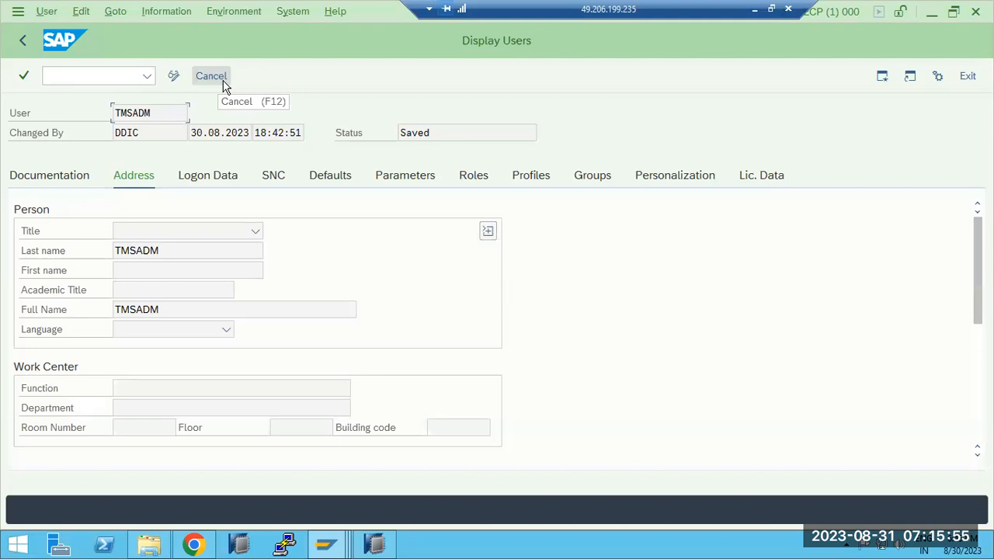
left_click(21, 41)
left_click(127, 114)
key("BackSpace")
key("BackSpace")
key("BackSpace")
key("BackSpace")
key("BackSpace")
key("BackSpace")
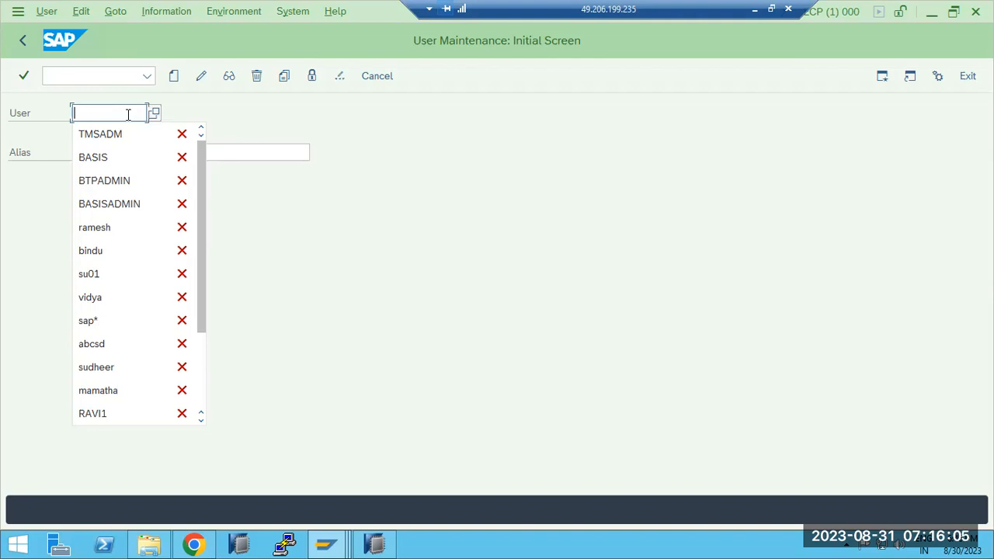
type("sm37")
key("Return")
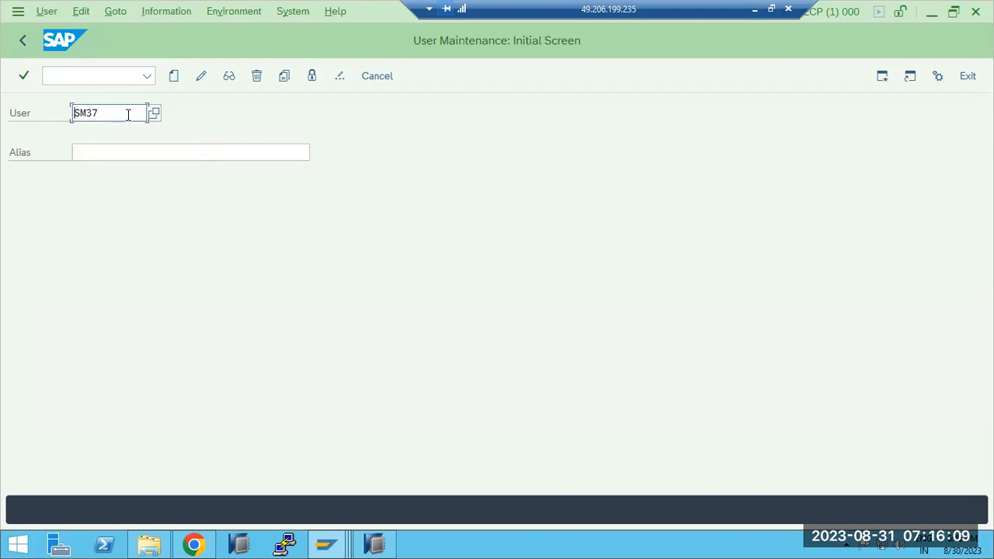
Open transaction SM37 and review the runs of job RDDIMPDP for user DDIC, returning to SAP Easy Access.
left_click(110, 73)
type("/nsm37")
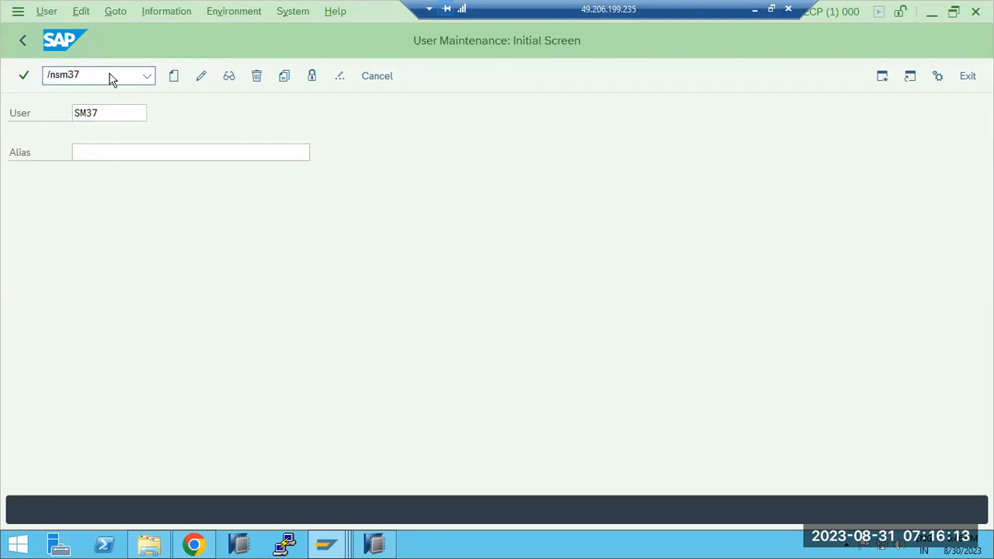
key("Return")
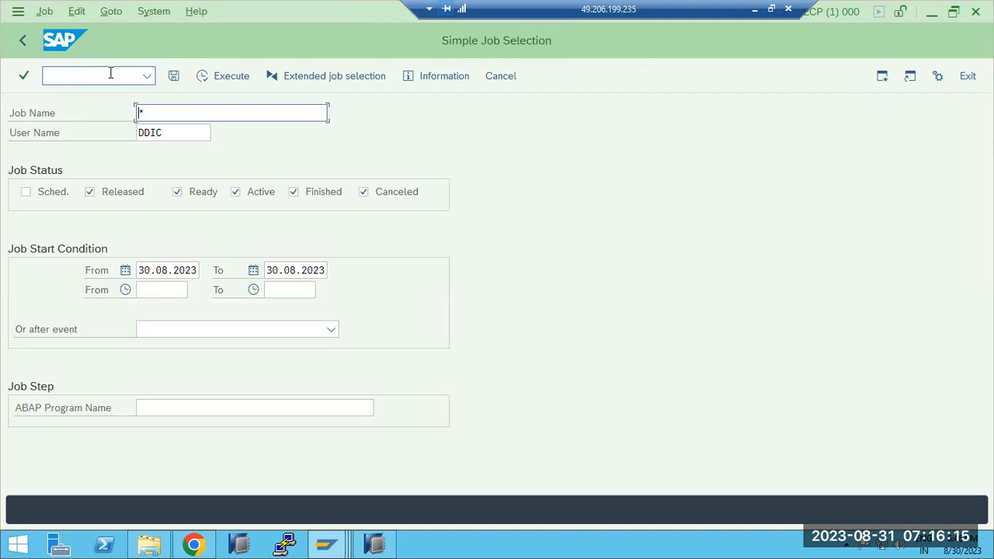
type("RDDIMPDP")
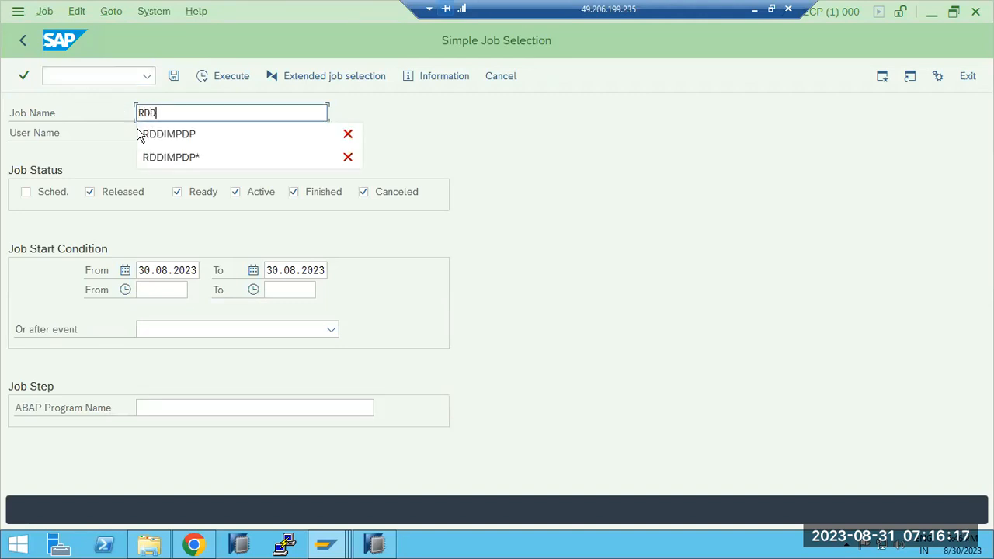
left_click(146, 135)
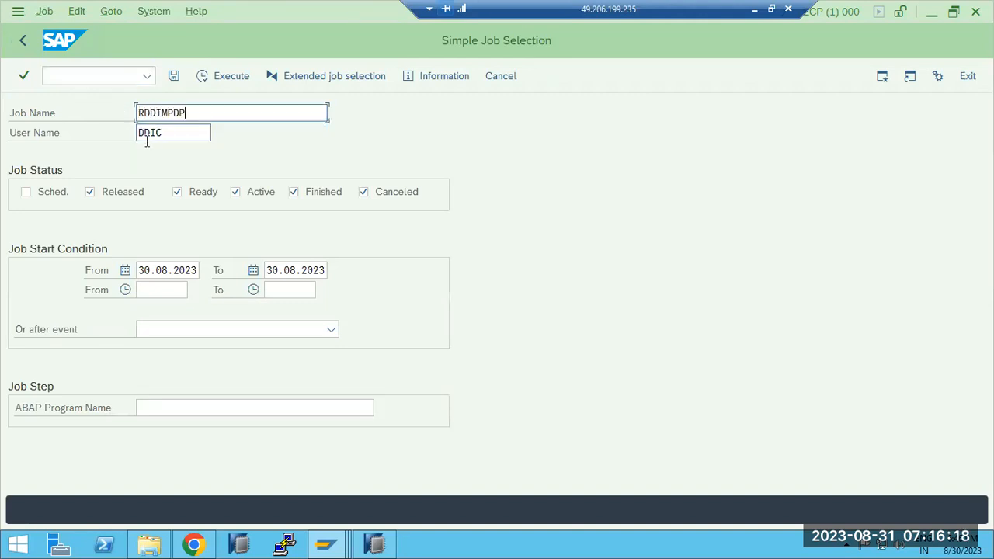
left_click(245, 78)
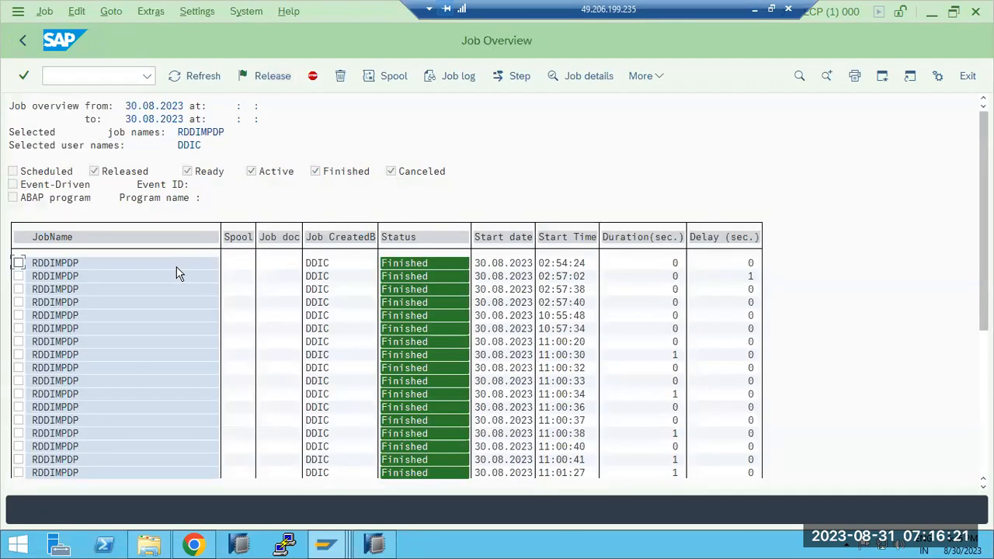
scroll(250, 349, "down", 3)
scroll(480, 400, "down", 3)
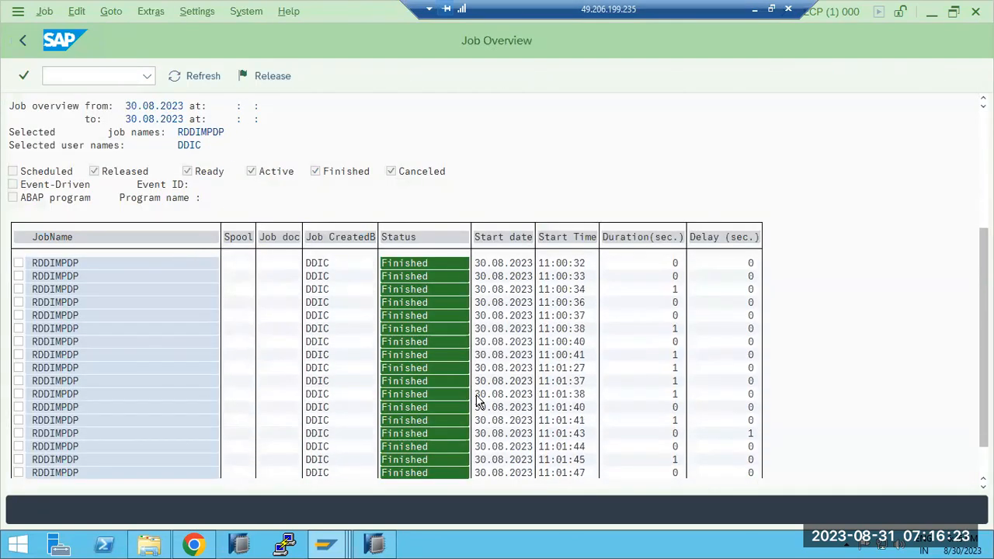
left_click(23, 39)
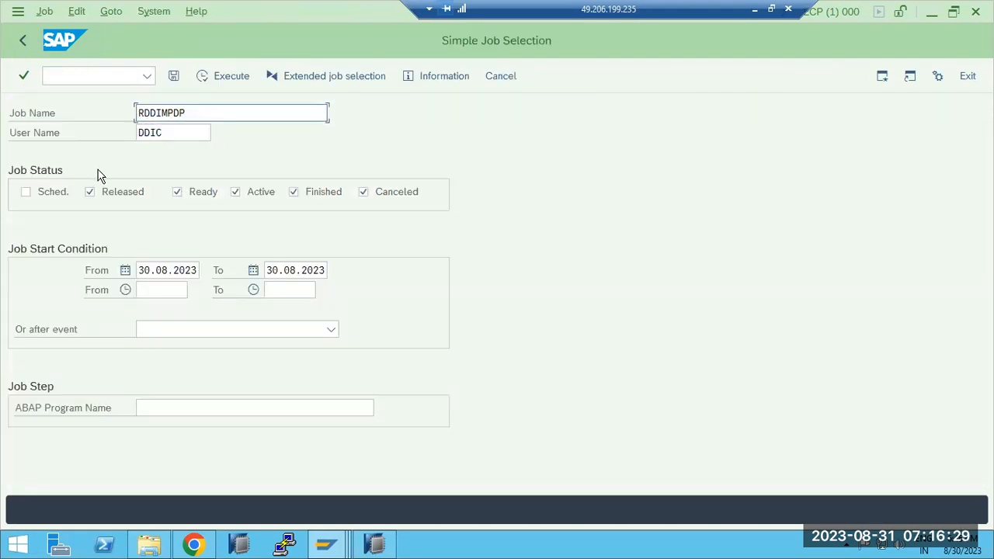
left_click(23, 42)
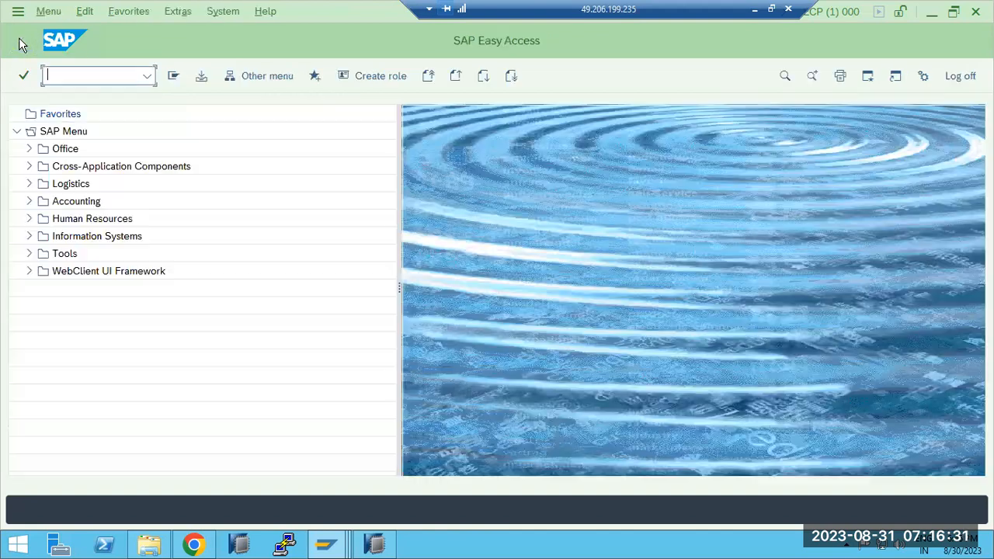
Open transaction STMS in the ECP session and show the system overview of the transport domain.
left_click(326, 544)
left_click(346, 487)
type("stms")
key("Return")
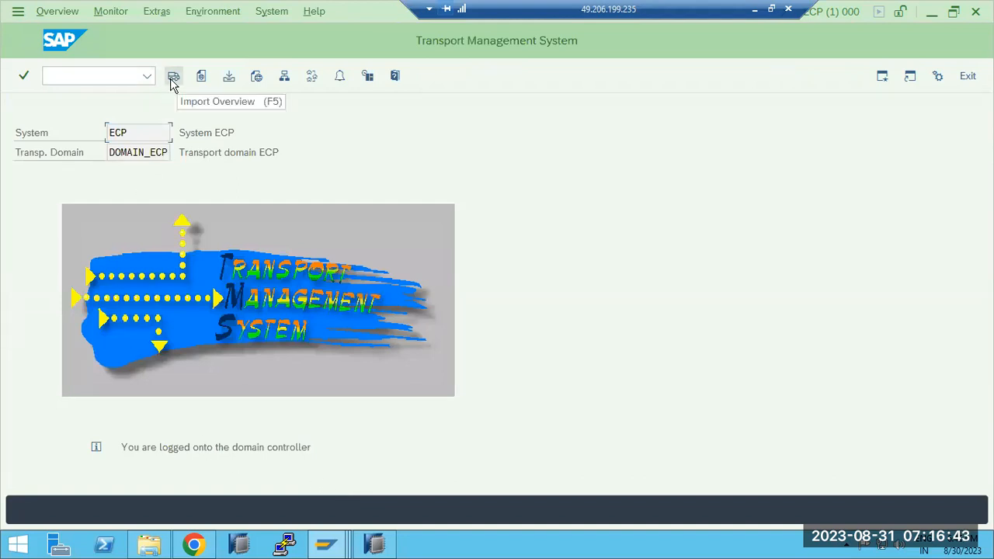
left_click(286, 77)
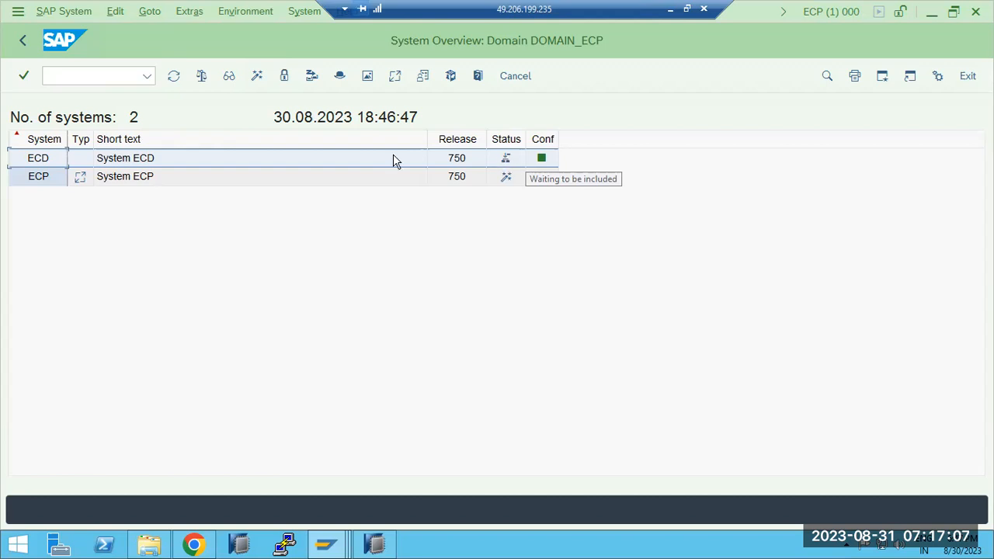
Approve system ECD for inclusion in the transport domain and leave the system overview.
left_click(68, 13)
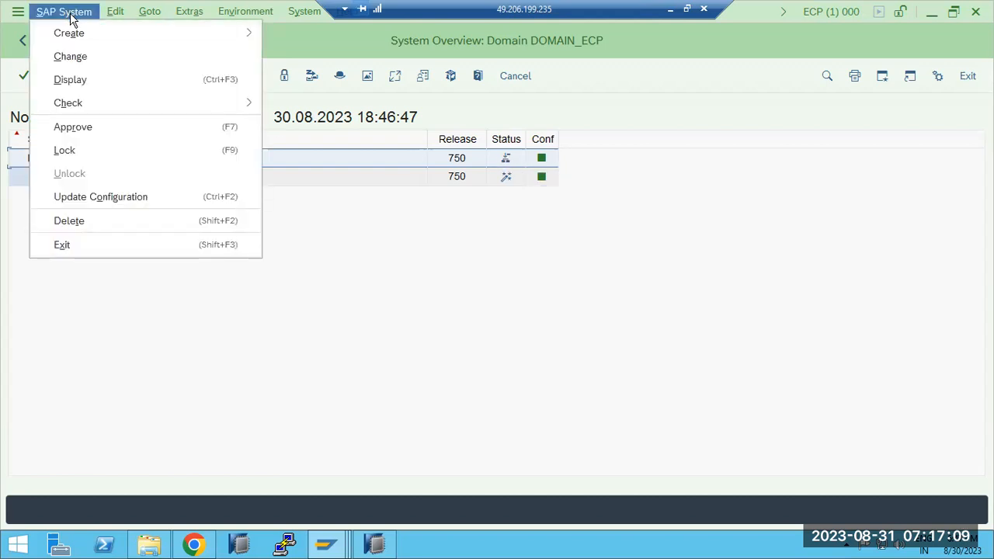
left_click(128, 130)
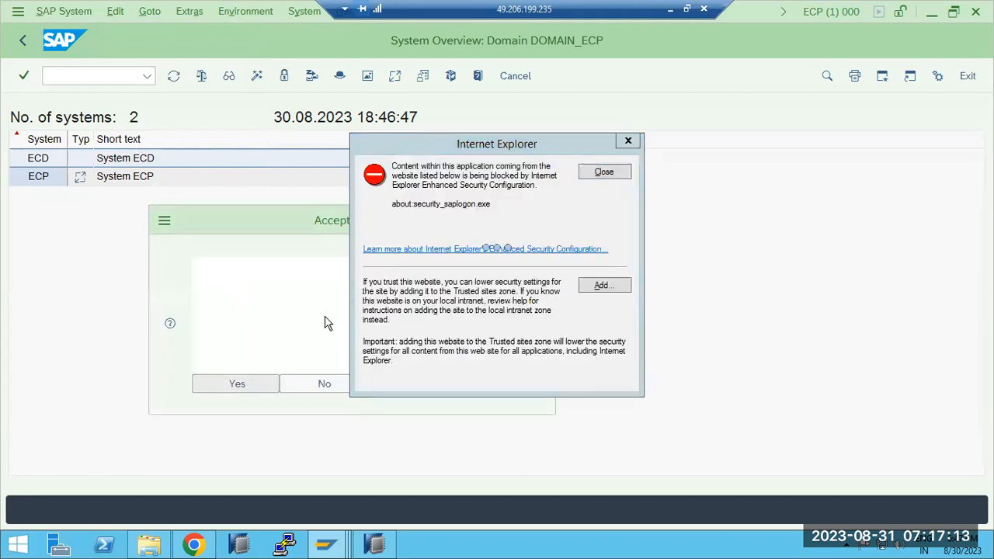
left_click(604, 172)
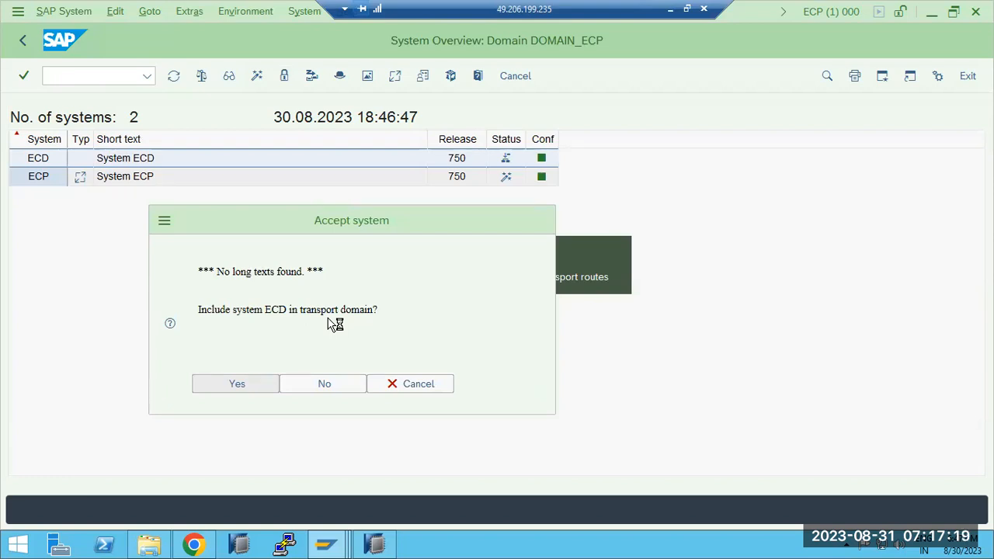
key("Return")
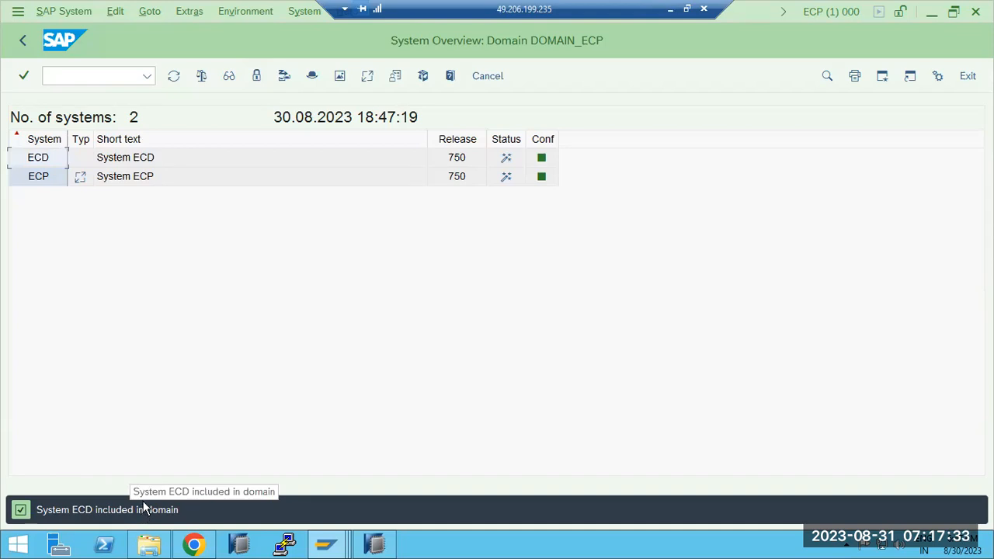
left_click(23, 40)
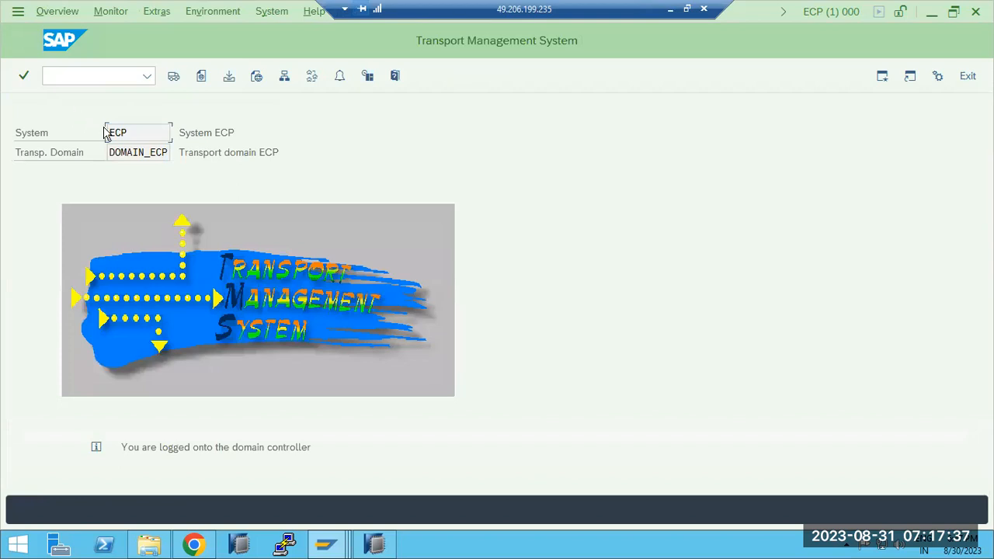
Switch to the Paint notes and review the entries on the domain controller and adding the system to it.
left_click(671, 9)
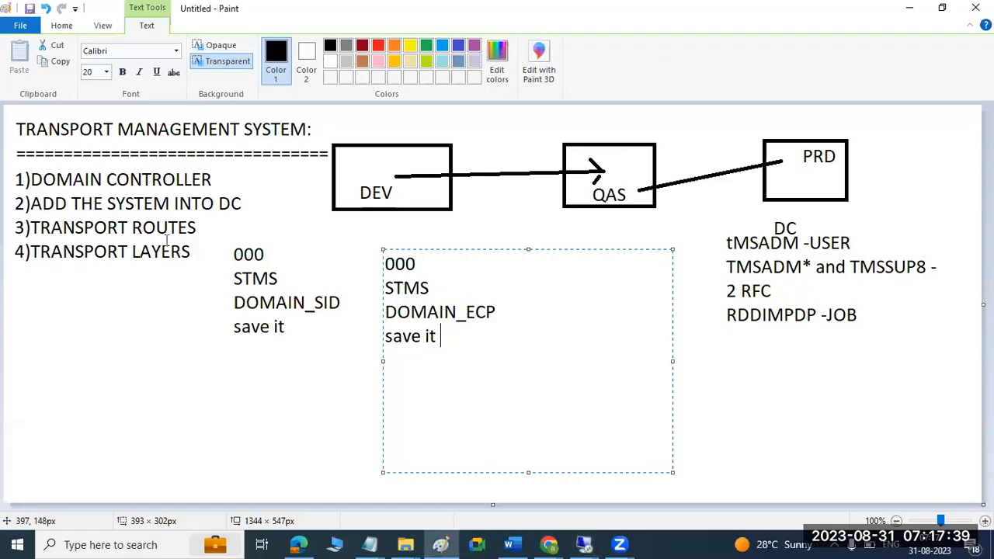
left_click_drag(134, 179, 135, 179)
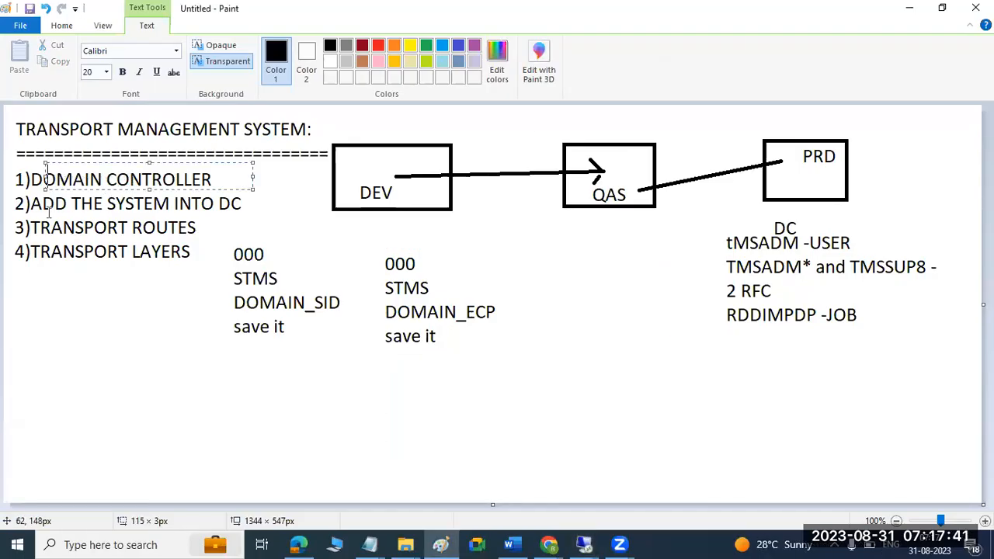
left_click_drag(46, 204, 212, 204)
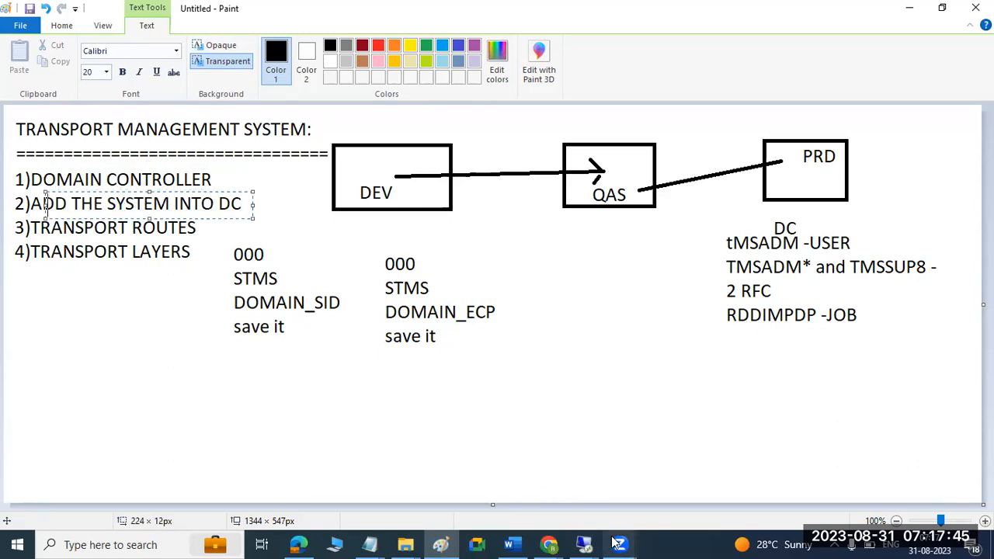
left_click(588, 543)
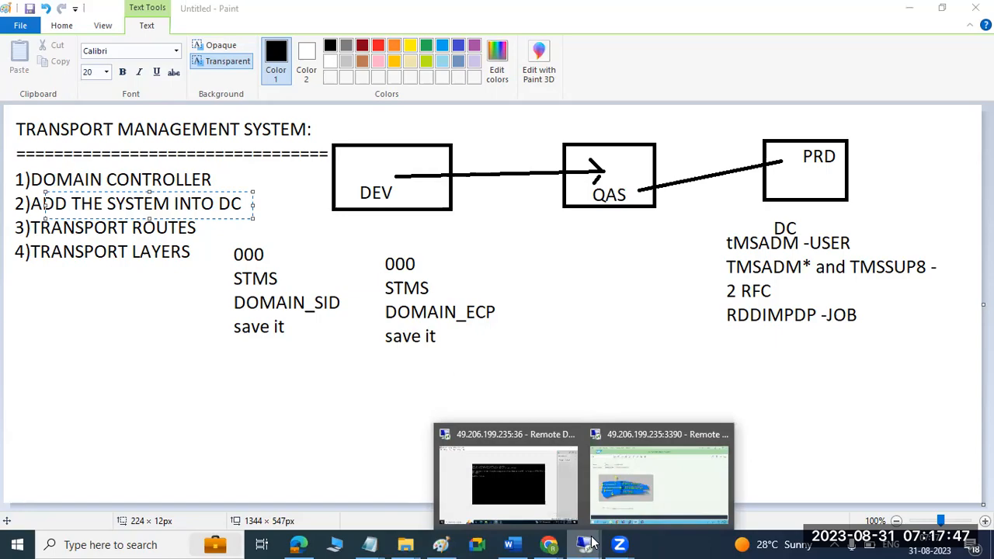
Switch to the ECP session, open the transport routes in change mode and delete system ECP's routes using Delete Selected Links and Nodes.
left_click(640, 438)
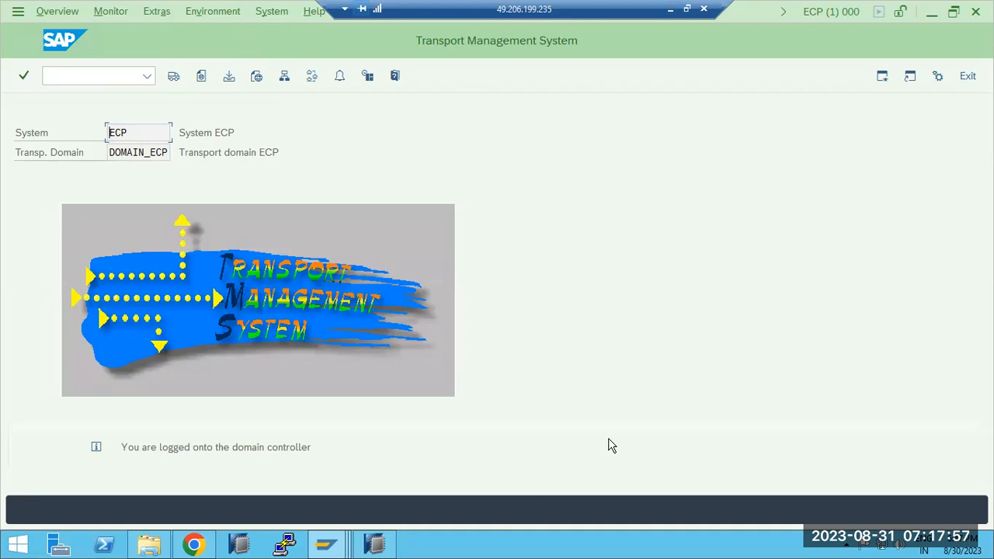
left_click(311, 76)
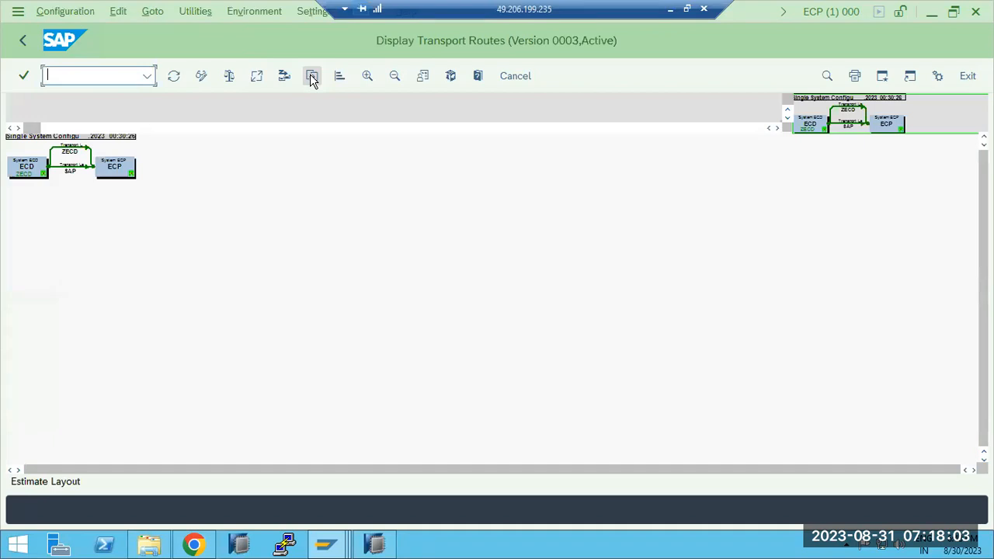
left_click(104, 163)
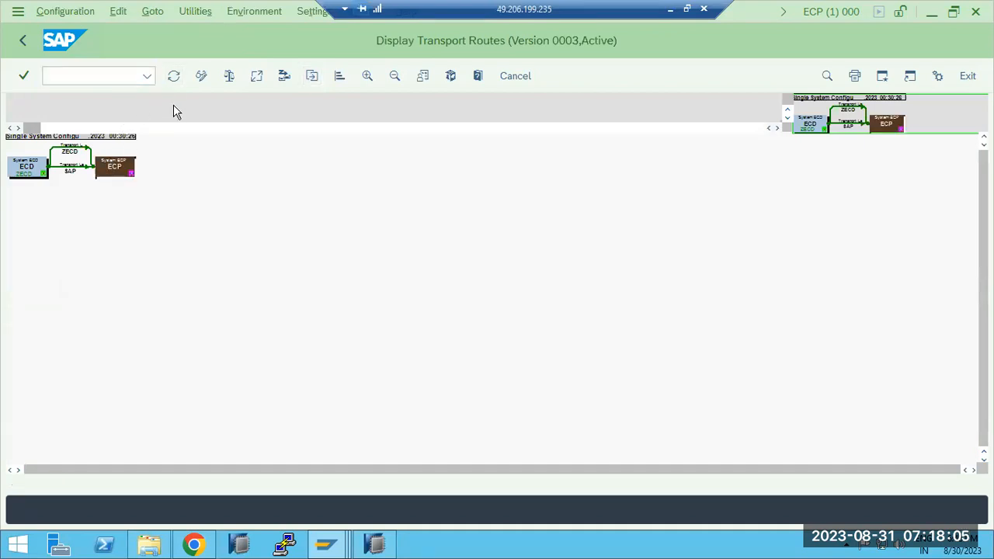
left_click(203, 78)
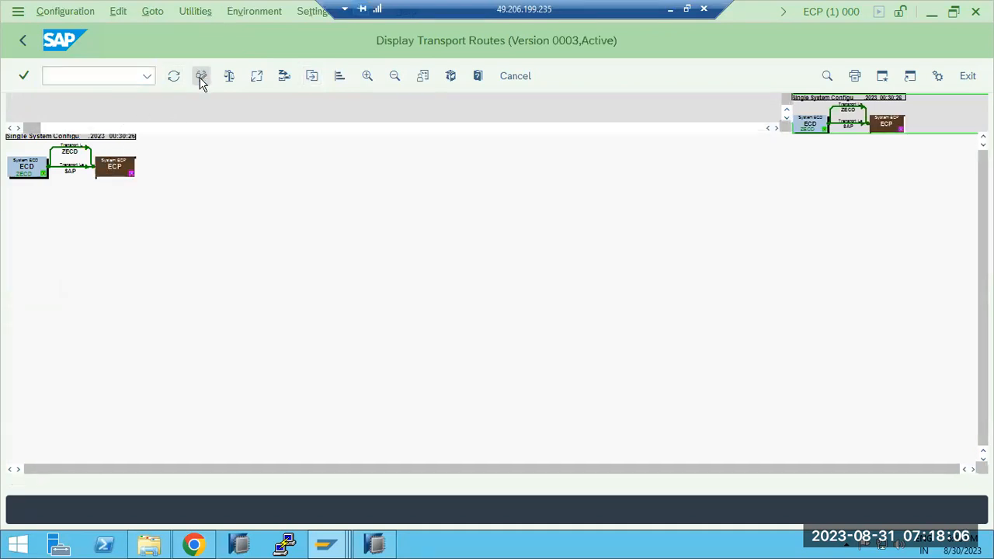
left_click(114, 168)
left_click(368, 75)
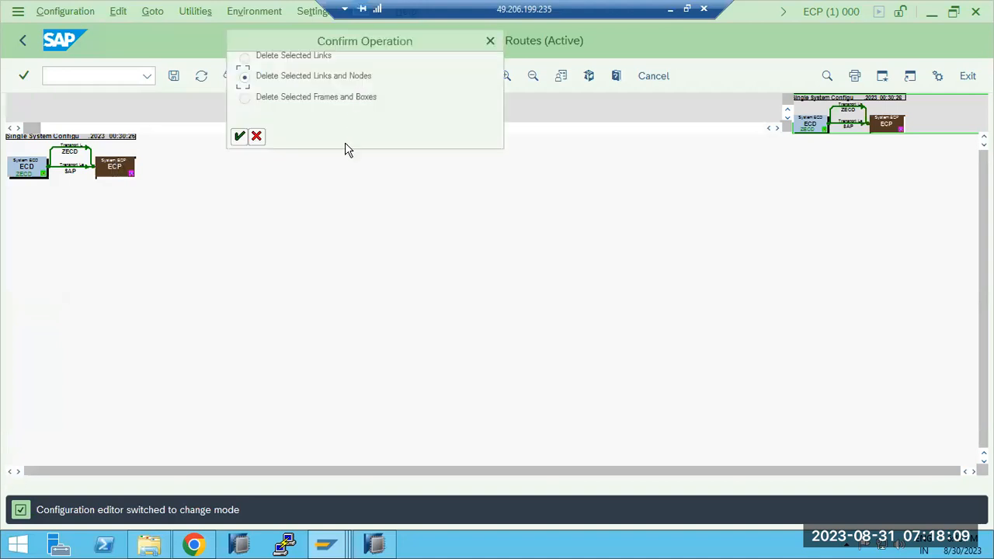
left_click(240, 137)
Save the configuration as Single System Configuration, distribute and activate it, and return to the Transport Management System start screen.
left_click(173, 75)
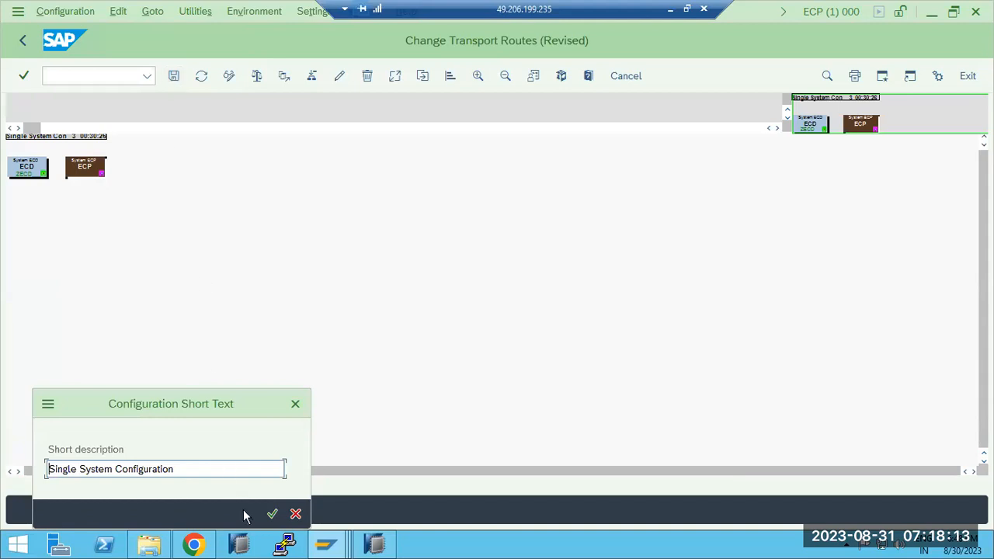
left_click(272, 514)
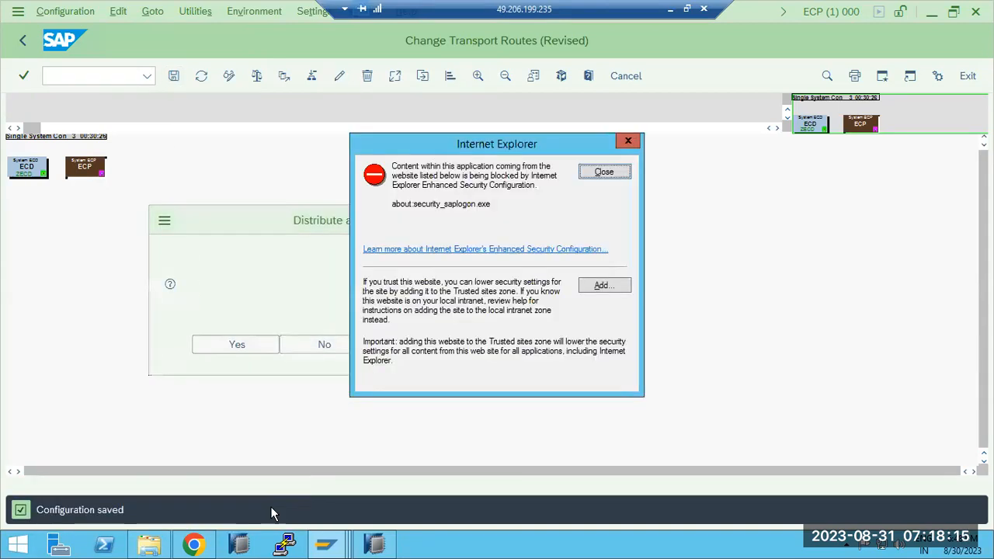
left_click(293, 345)
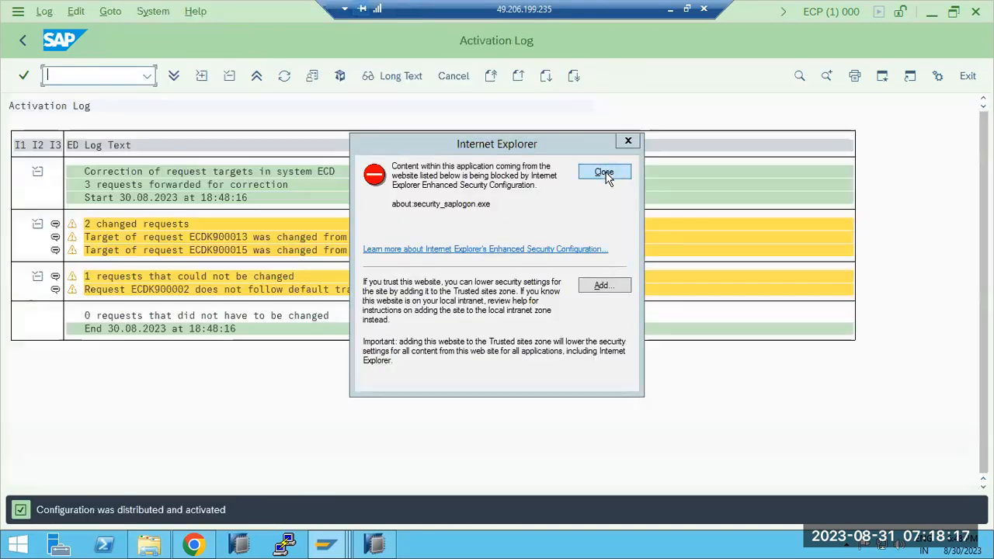
left_click(605, 173)
left_click(25, 41)
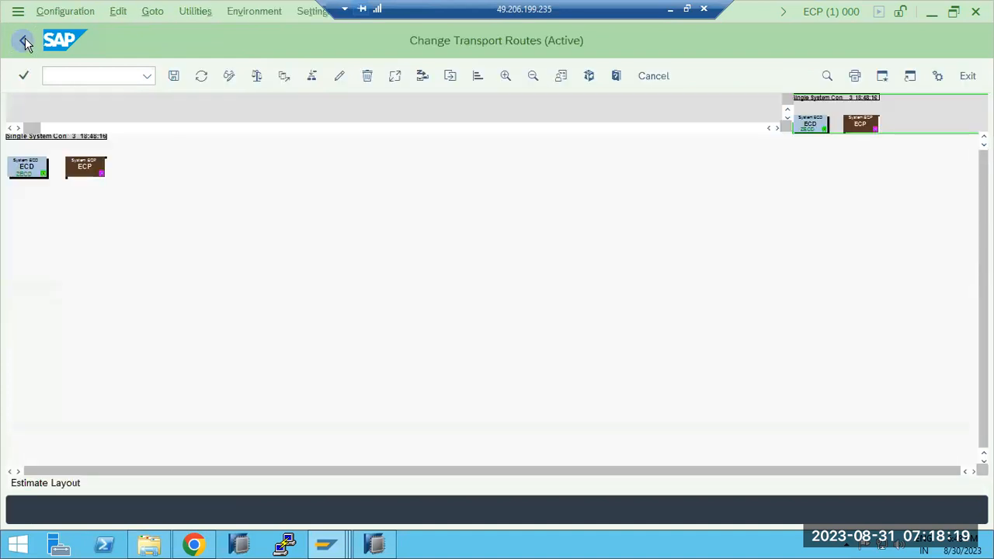
left_click(24, 41)
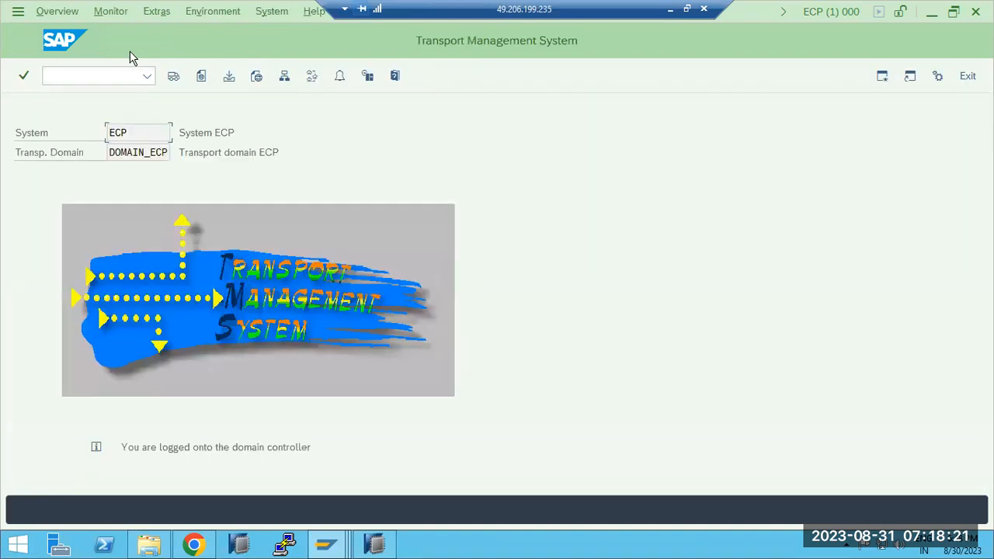
Reopen the transport routes in change mode and apply the Development and Production System standard configuration with development system ECD and production system ECP.
left_click(313, 77)
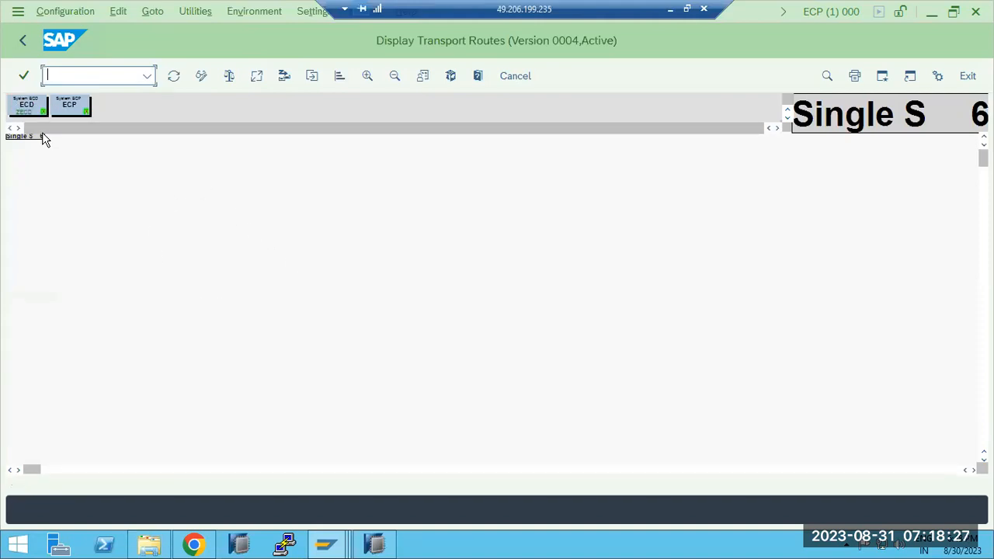
left_click(69, 12)
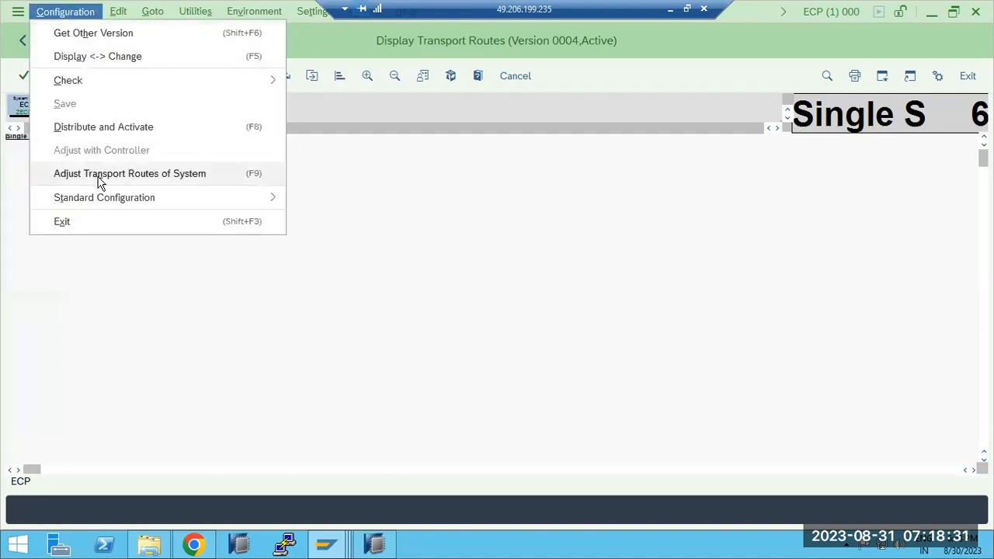
mouse_move(240, 198)
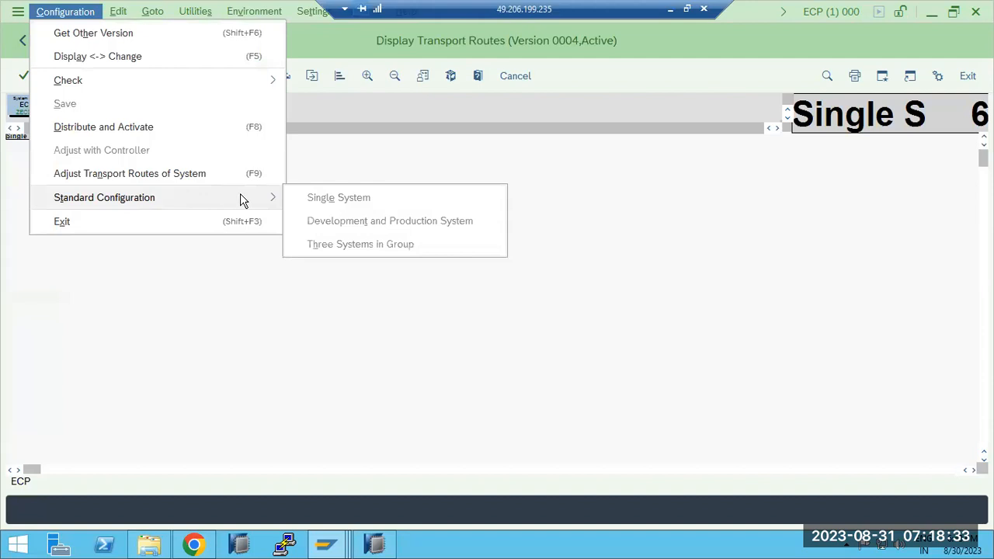
left_click(114, 304)
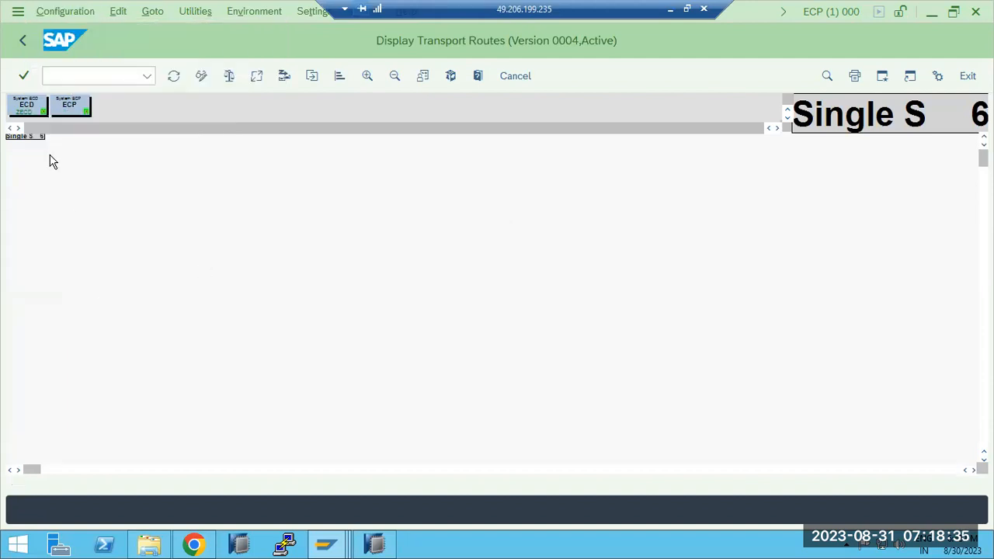
left_click(202, 77)
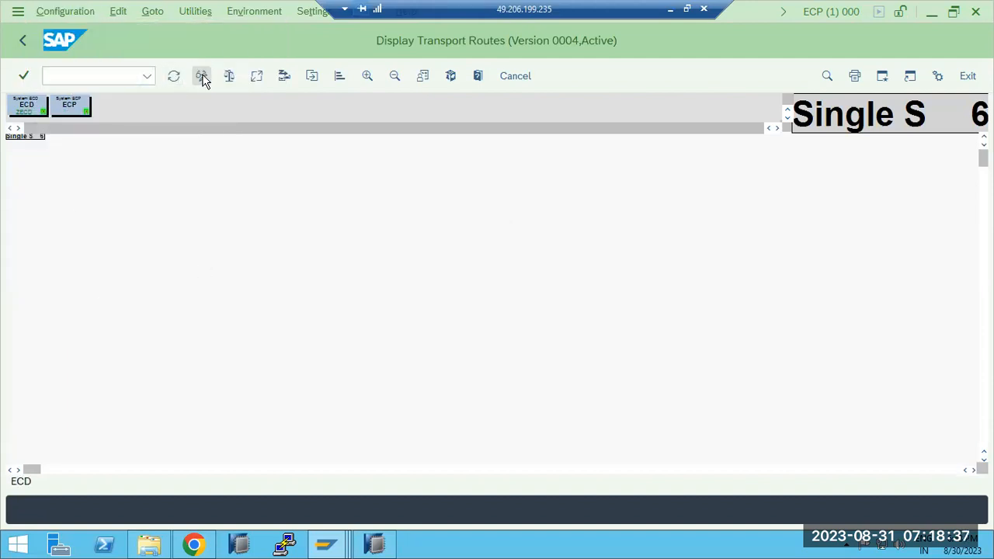
left_click(70, 12)
mouse_move(266, 204)
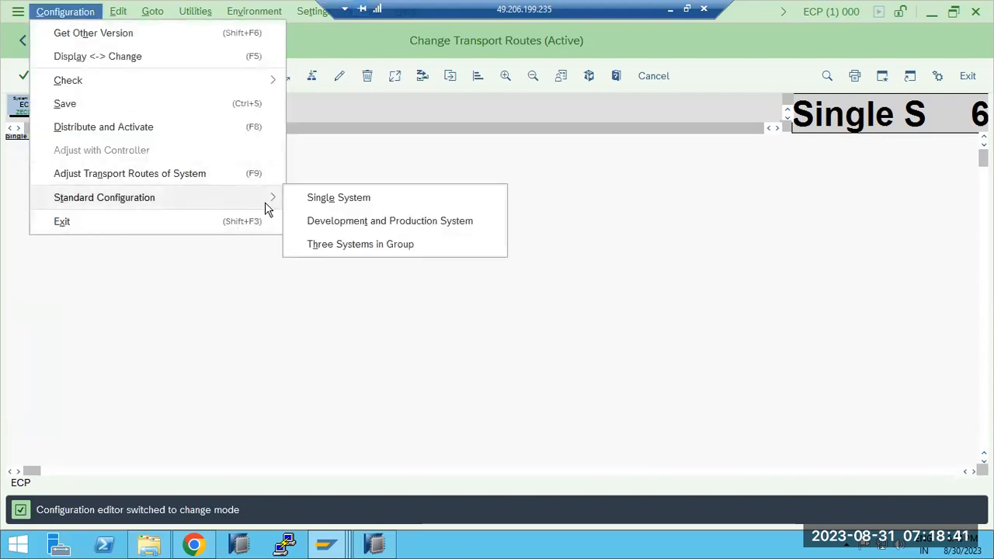
left_click(317, 224)
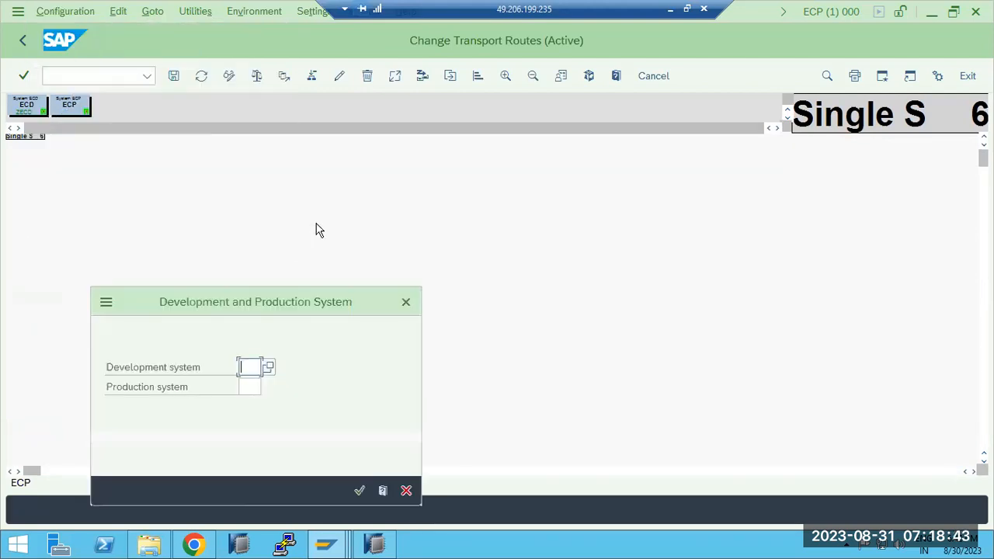
type("ECD")
key("Tab")
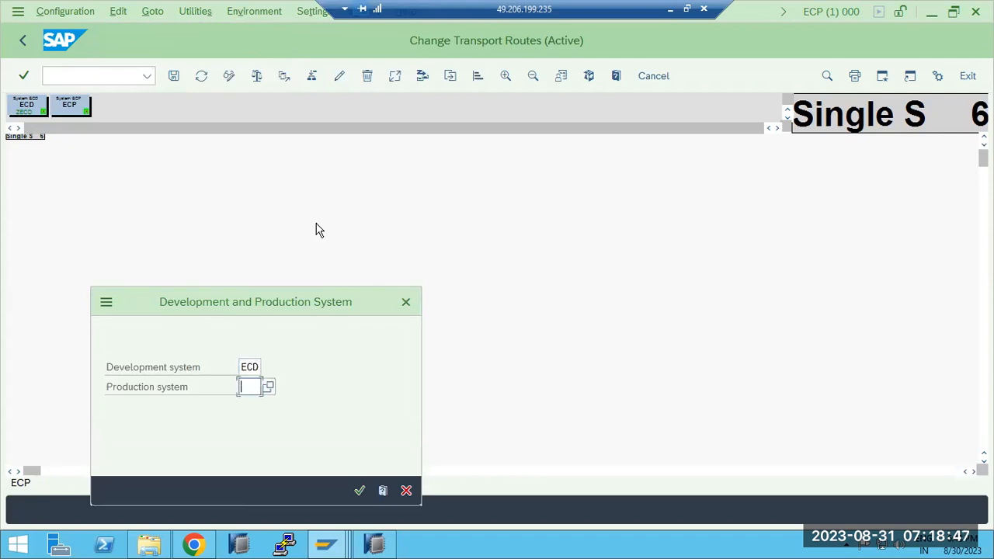
type("ECP")
key("Return")
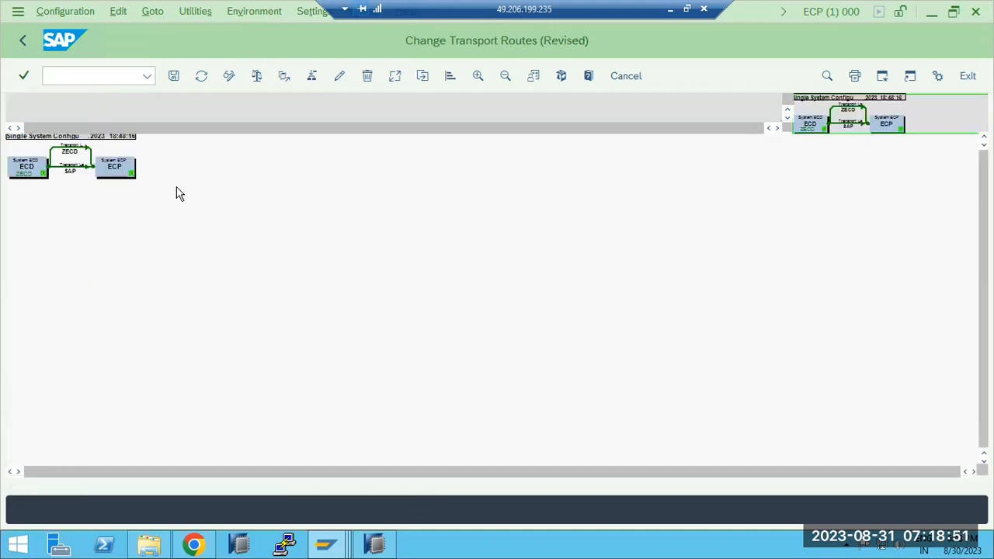
Save the transport route configuration with the short description TRAINING LANDSCAPE, then distribute and activate it.
left_click(173, 75)
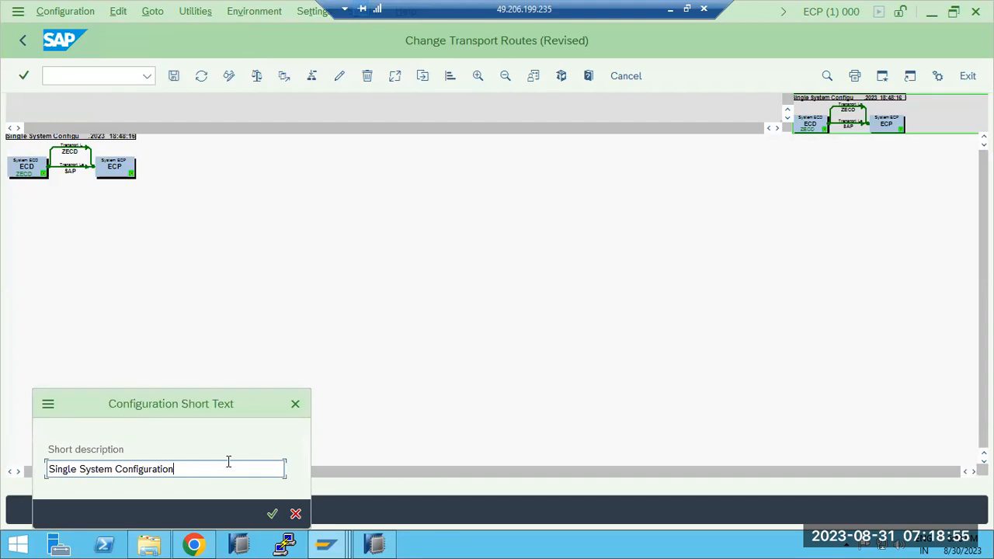
key("ctrl+a")
type("TRAI")
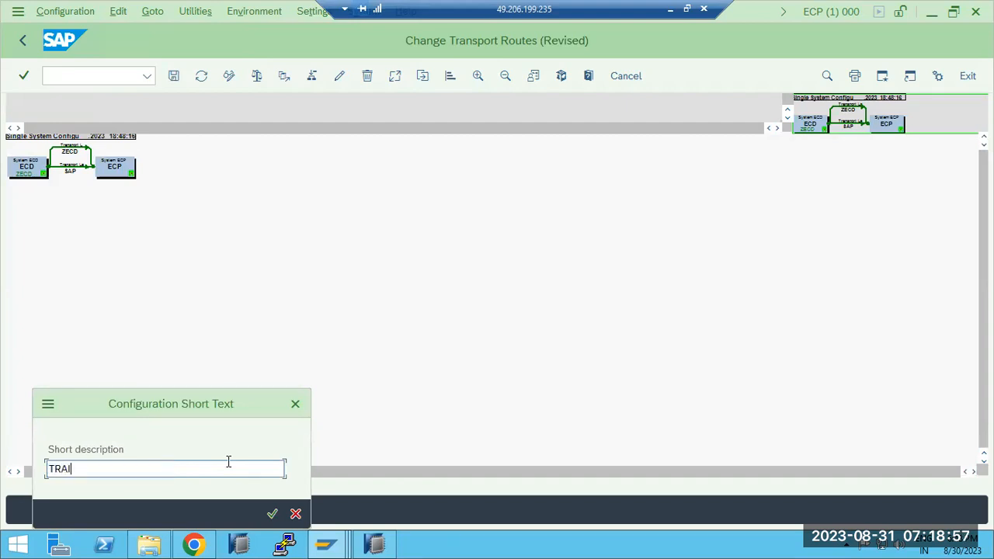
type("NING LANDSCAP")
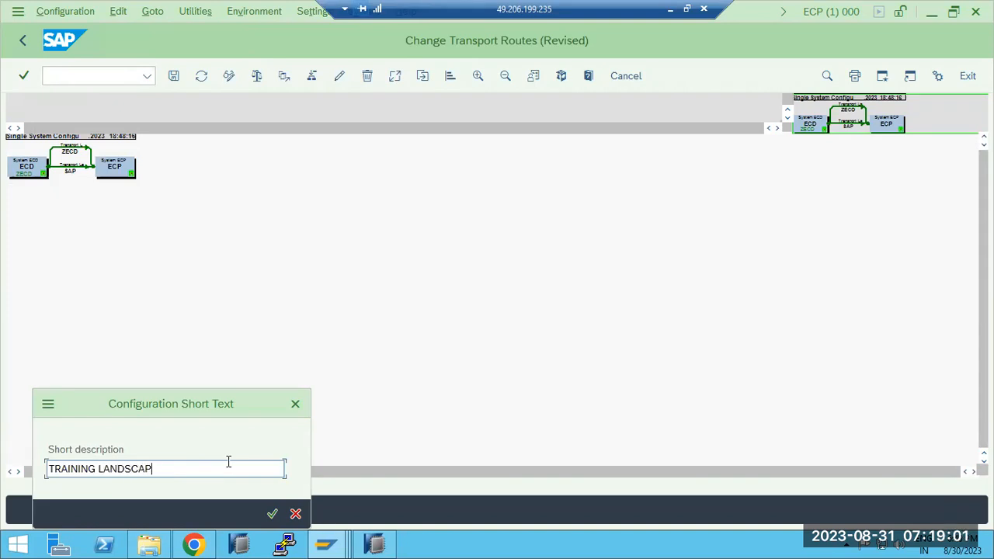
type("E")
key("Return")
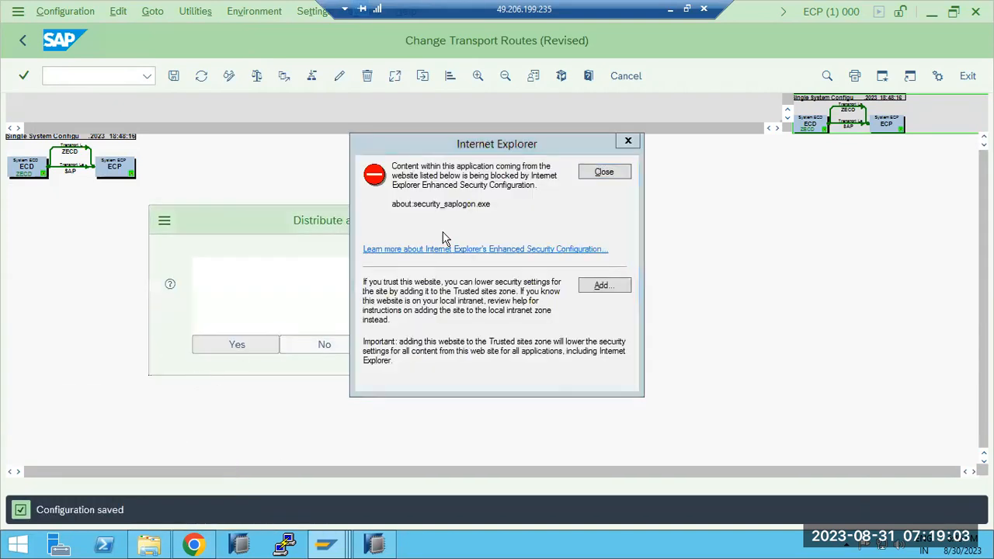
left_click(589, 172)
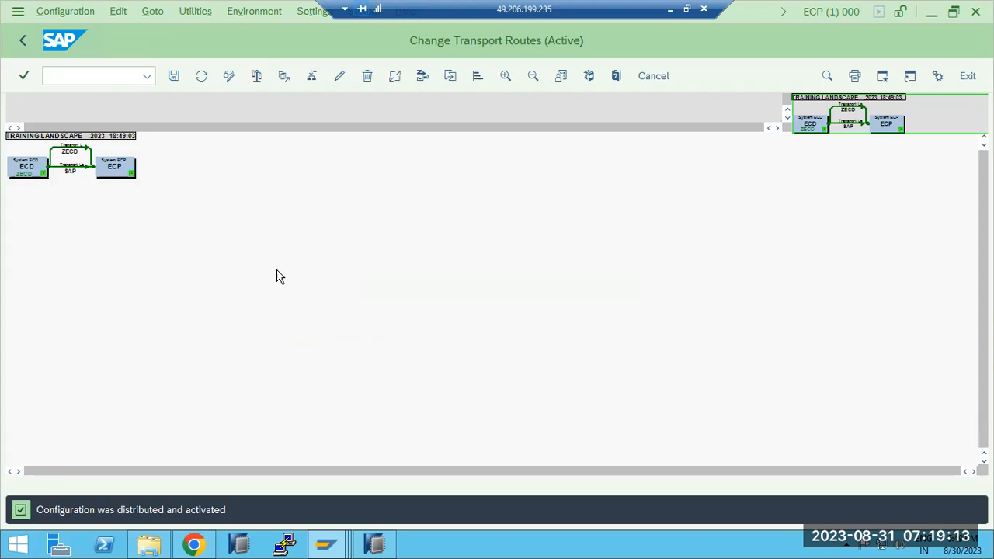
left_click(505, 76)
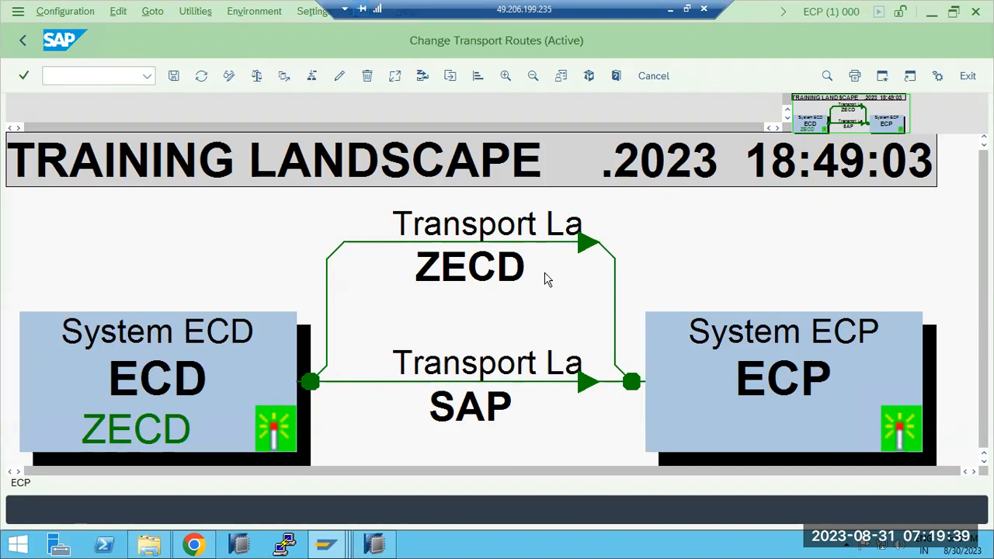
Switch to the Paint notes and label the DEV–QAS route CONSOLIDAITION and the QAS–PRD route DELIERy.
left_click(670, 8)
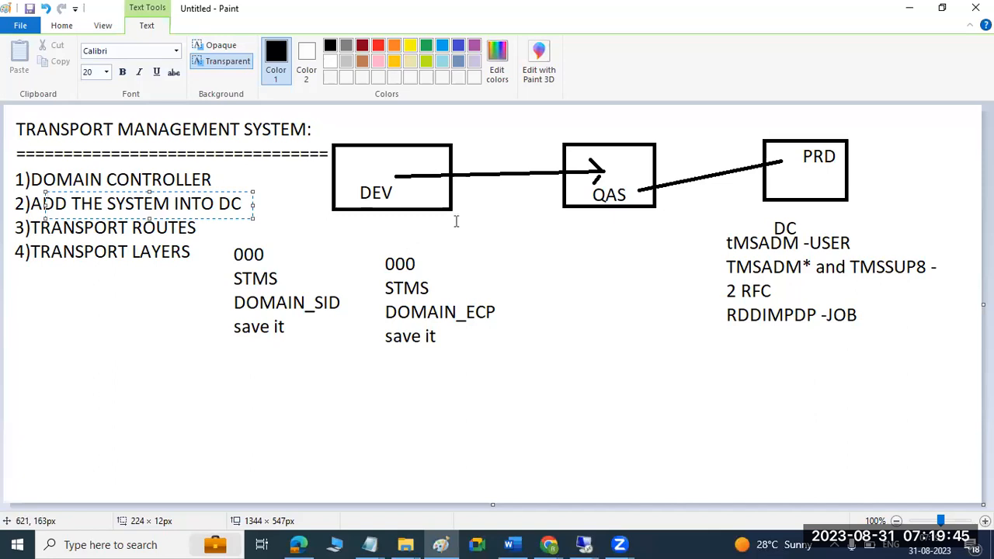
left_click(411, 210)
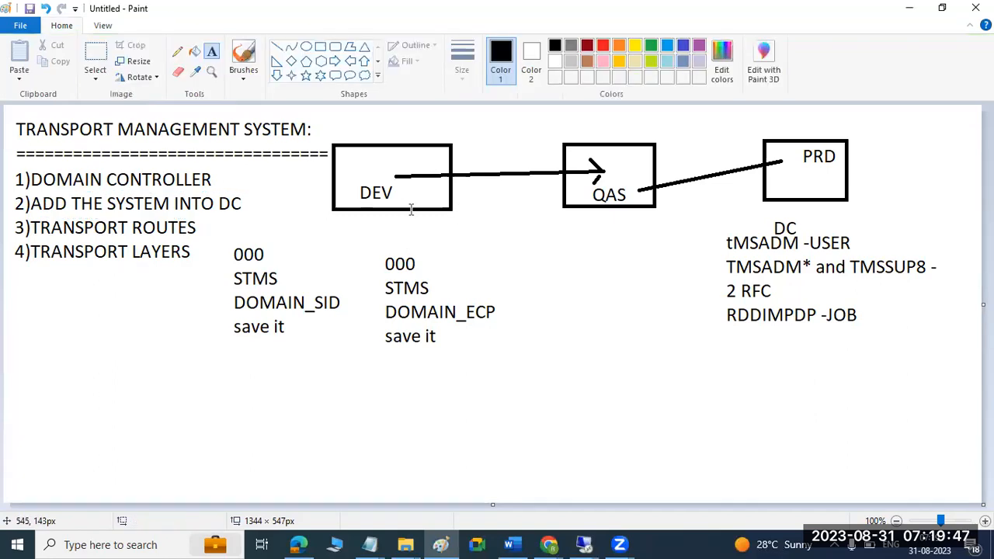
left_click(467, 215)
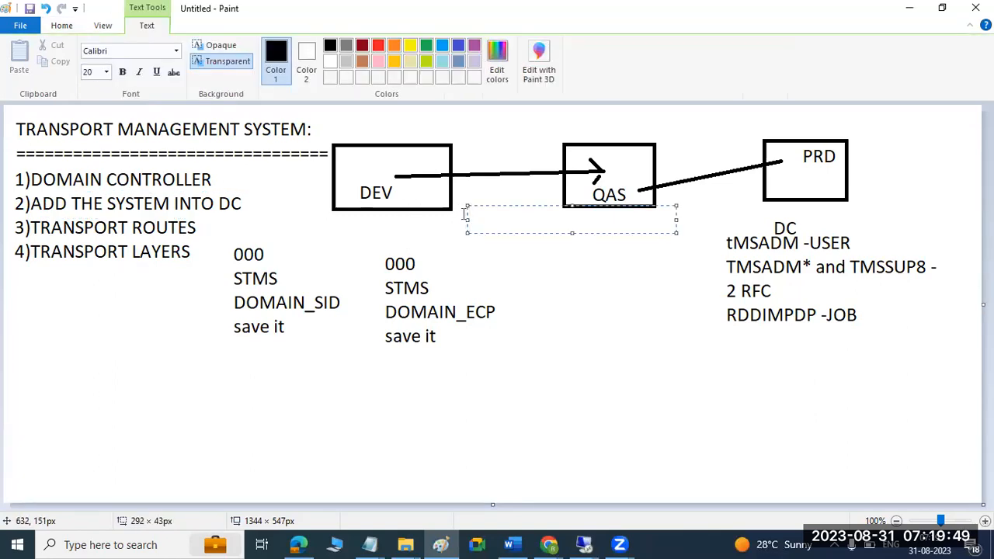
type("CONS")
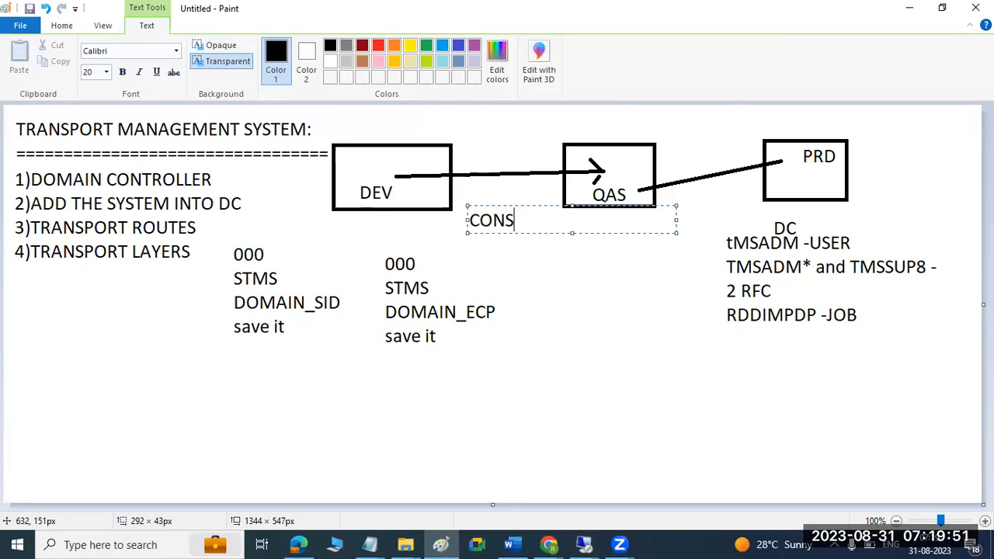
type("OLIDA")
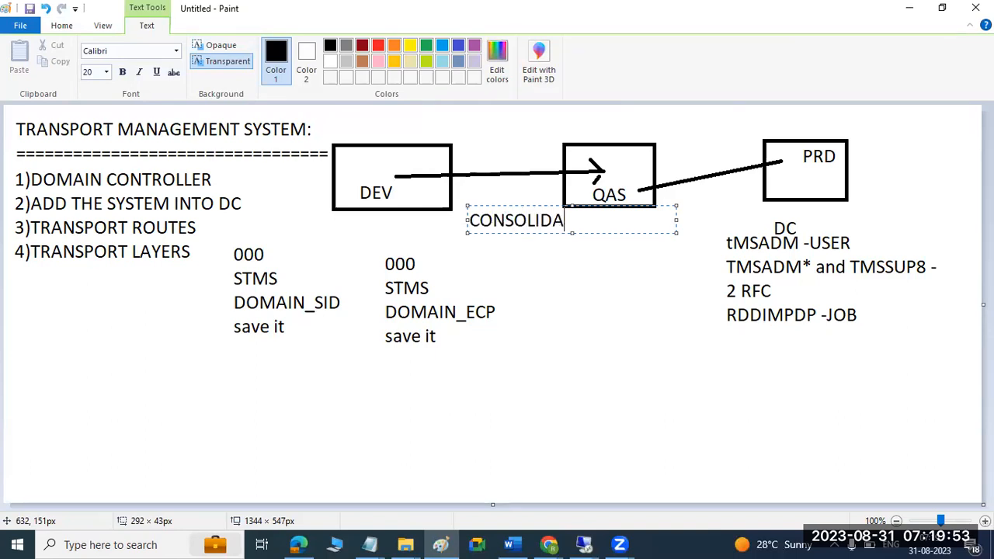
type("ITION")
left_click(671, 123)
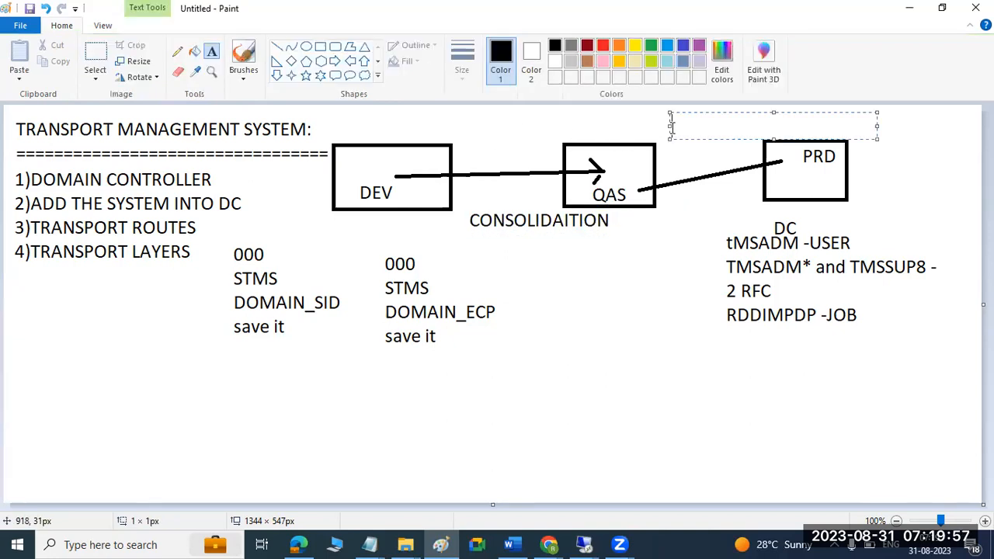
type("DELIERy")
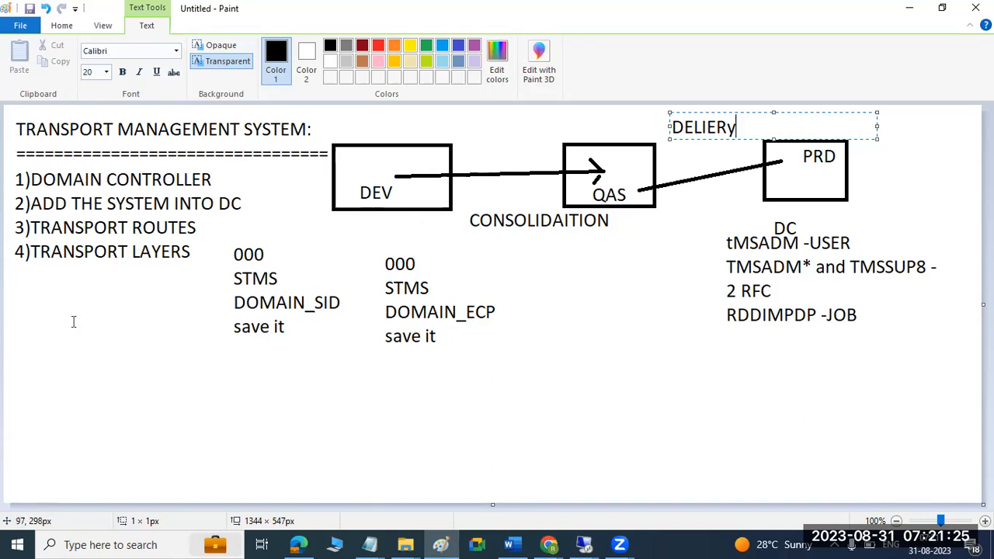
Add a two-line note below the topic list reading "SAP -SAP std" and "ZSID -ONly custoization".
left_click_drag(55, 346, 350, 450)
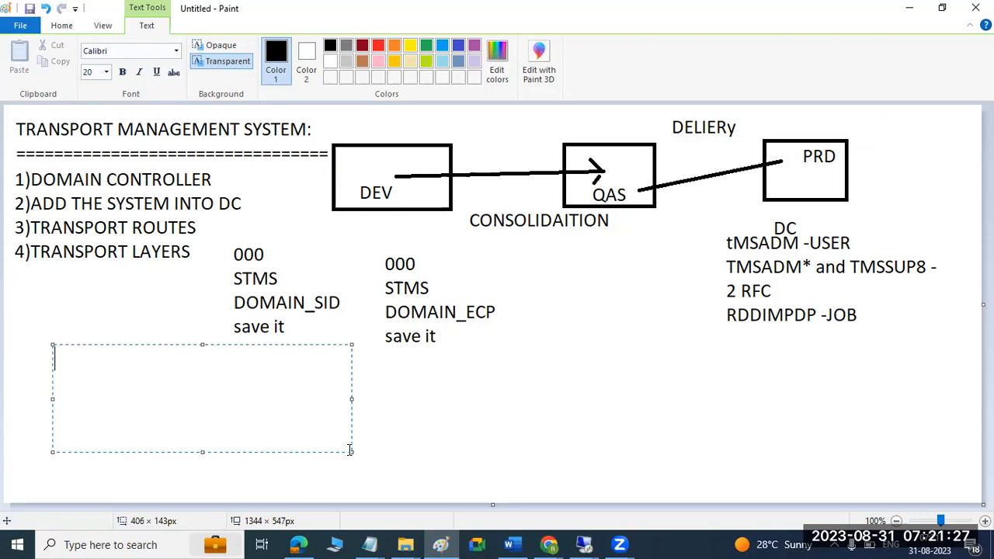
type("SAP")
key("Return")
type("ZSID")
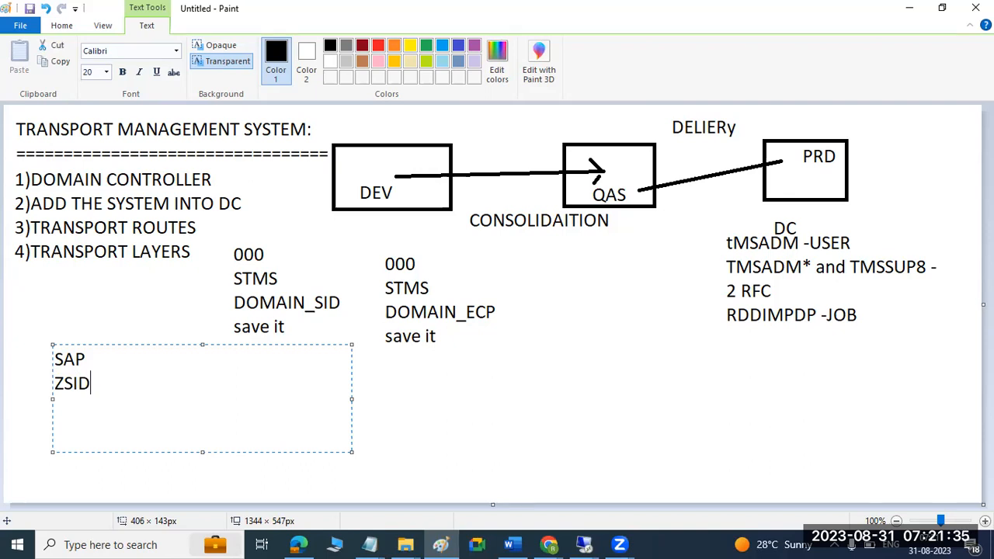
left_click(90, 359)
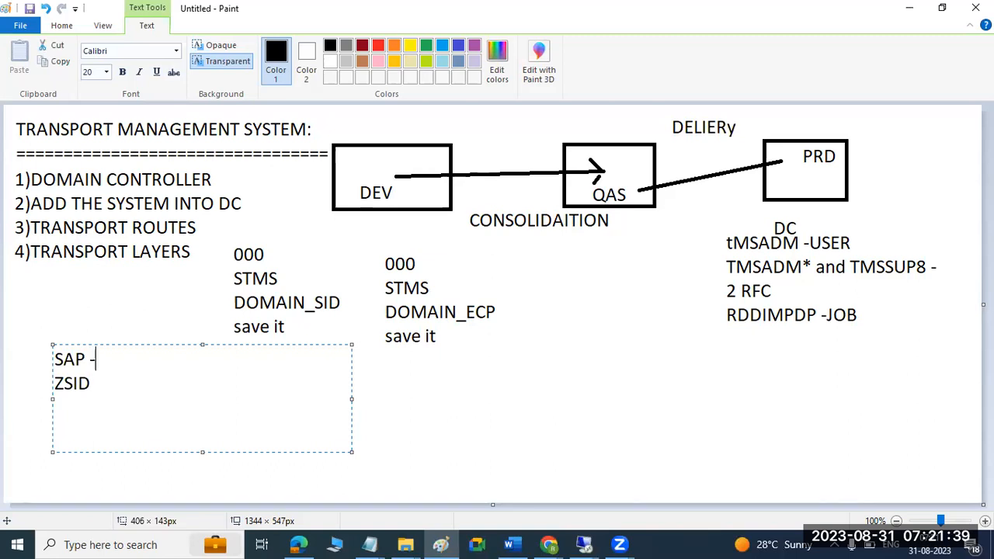
type("-S")
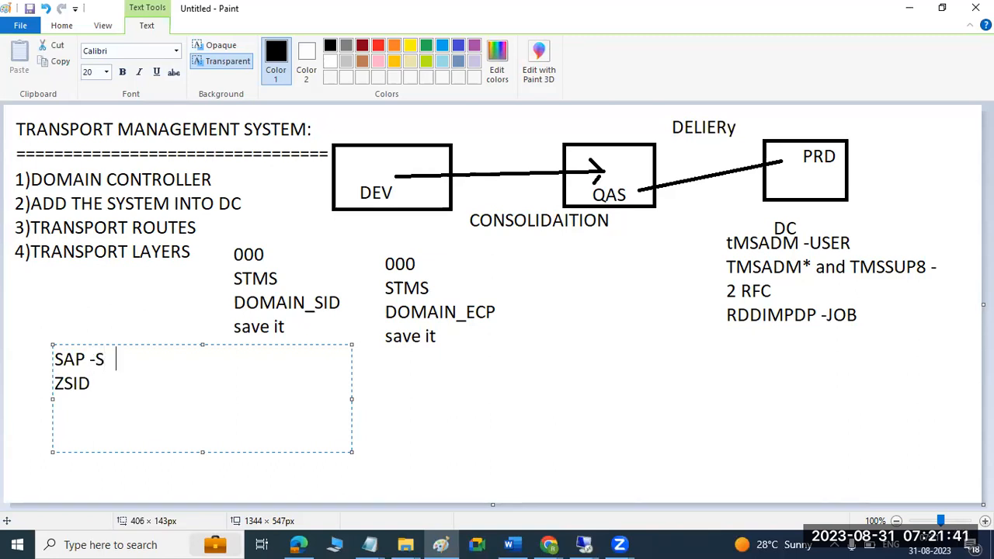
type("AP std ")
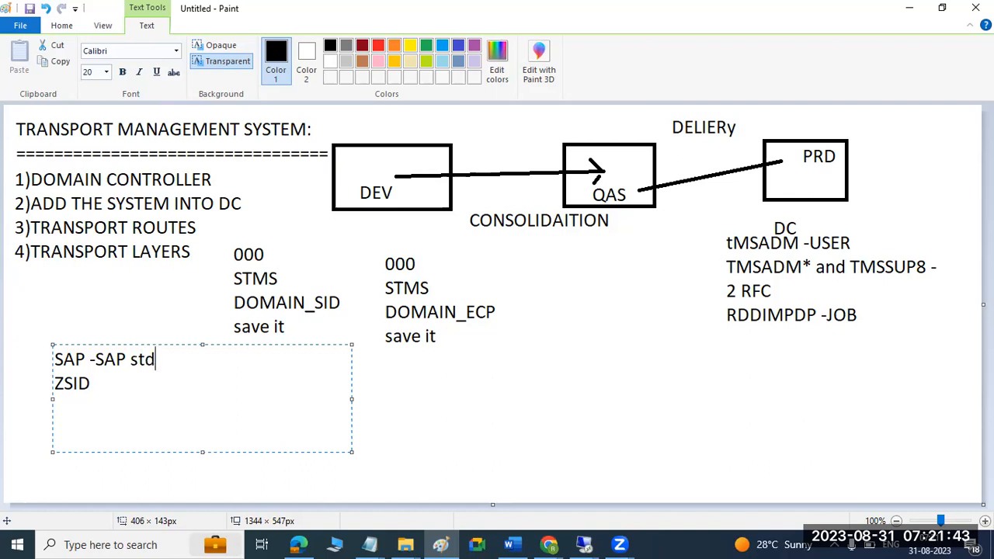
type("ZSID -ONly custoization")
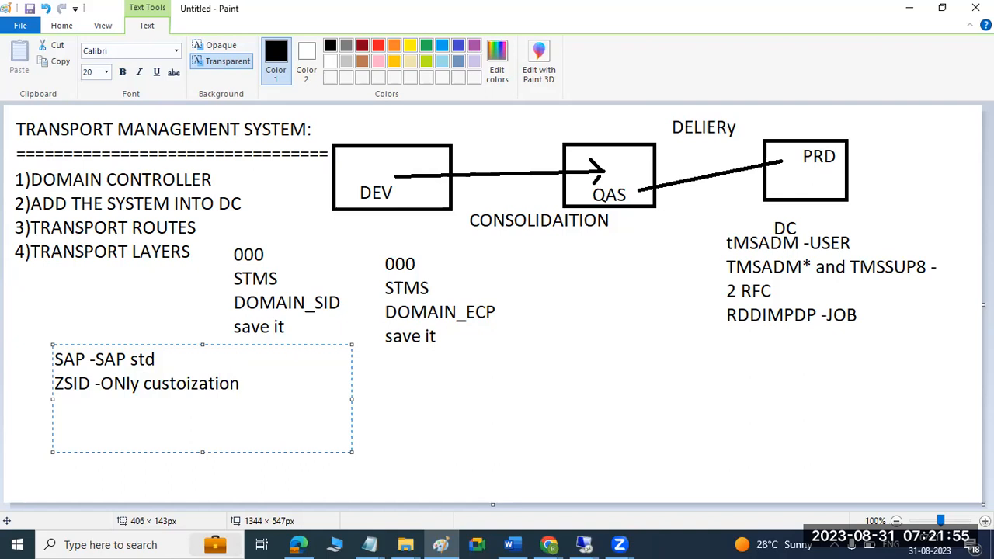
Draw two upright boxes below the notes, the right one about 96 × 134 px, each with a small flat rectangle inside.
left_click(72, 30)
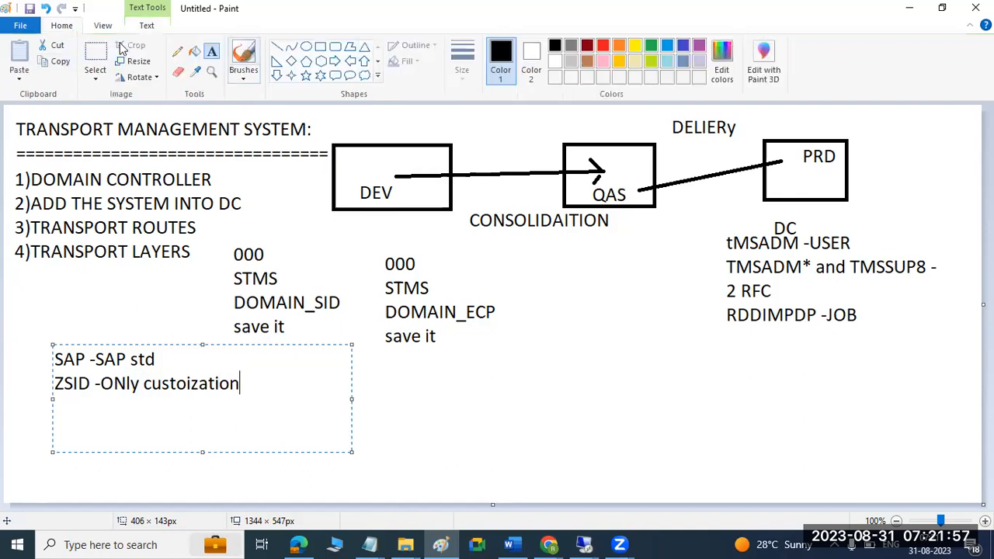
left_click(320, 46)
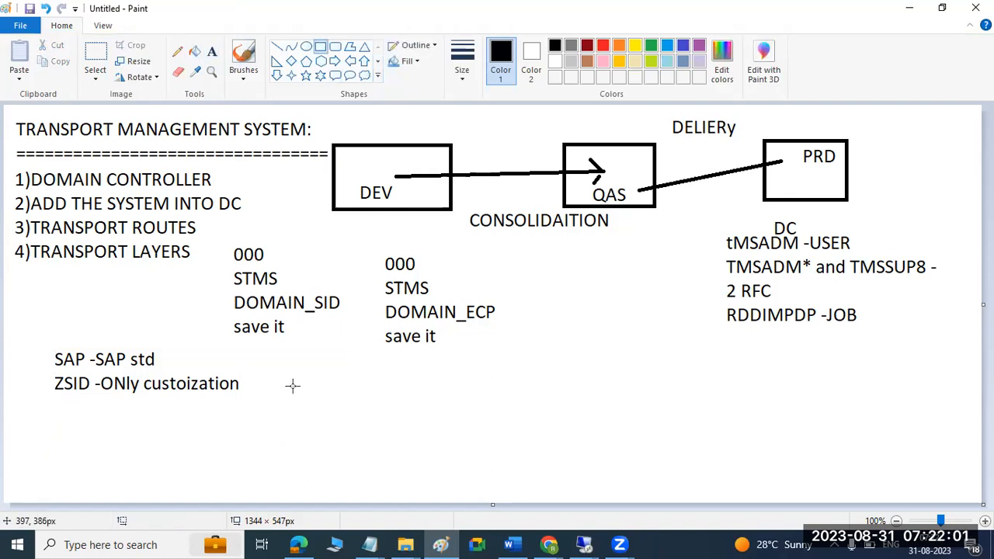
left_click_drag(316, 371, 396, 464)
left_click_drag(694, 359, 766, 458)
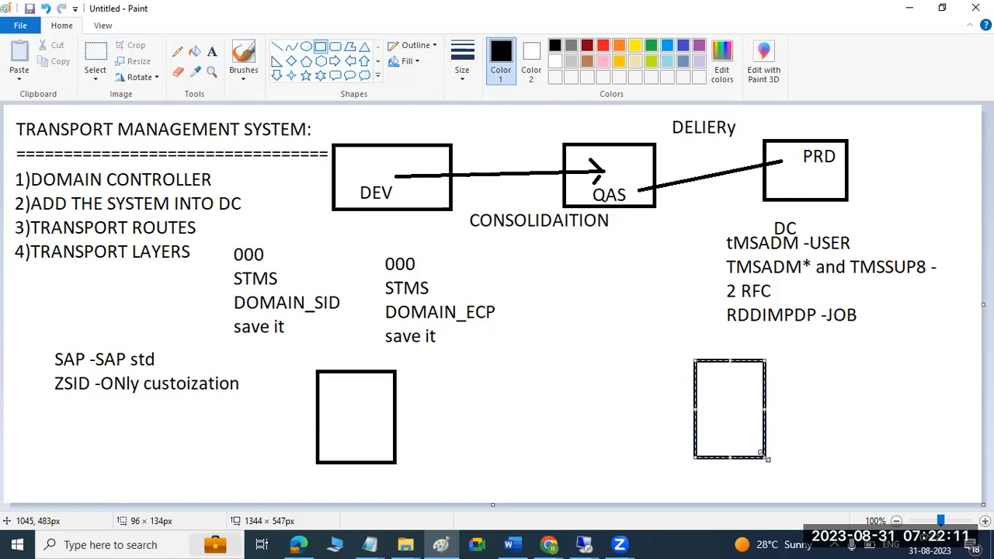
left_click_drag(342, 398, 351, 400)
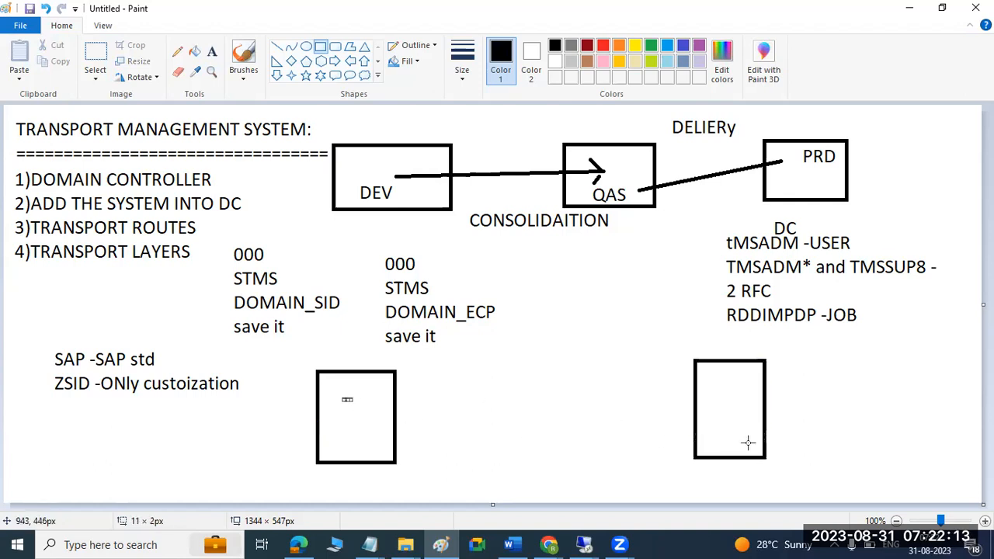
left_click_drag(738, 398, 767, 404)
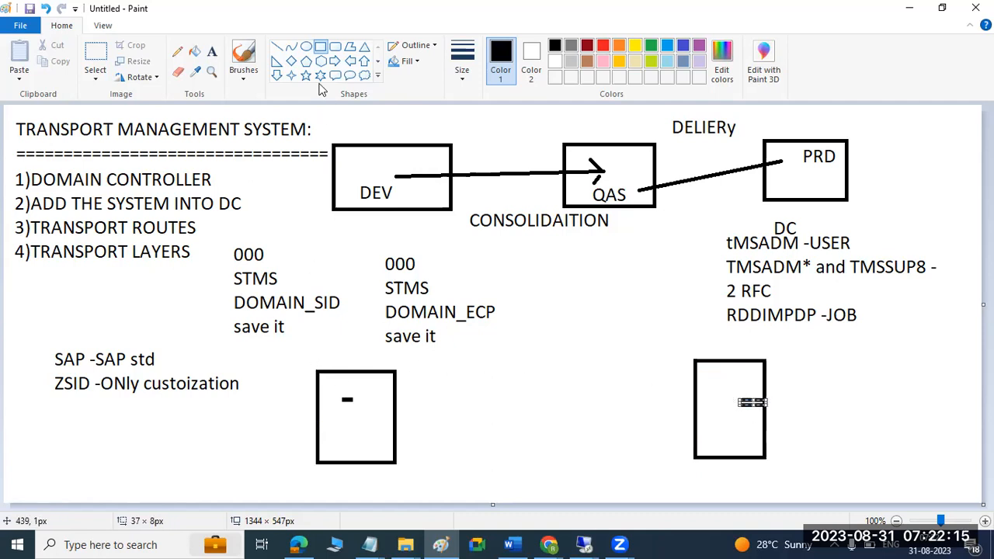
Connect the two lower boxes with three nearly horizontal lines, each about 415 px long.
left_click(276, 46)
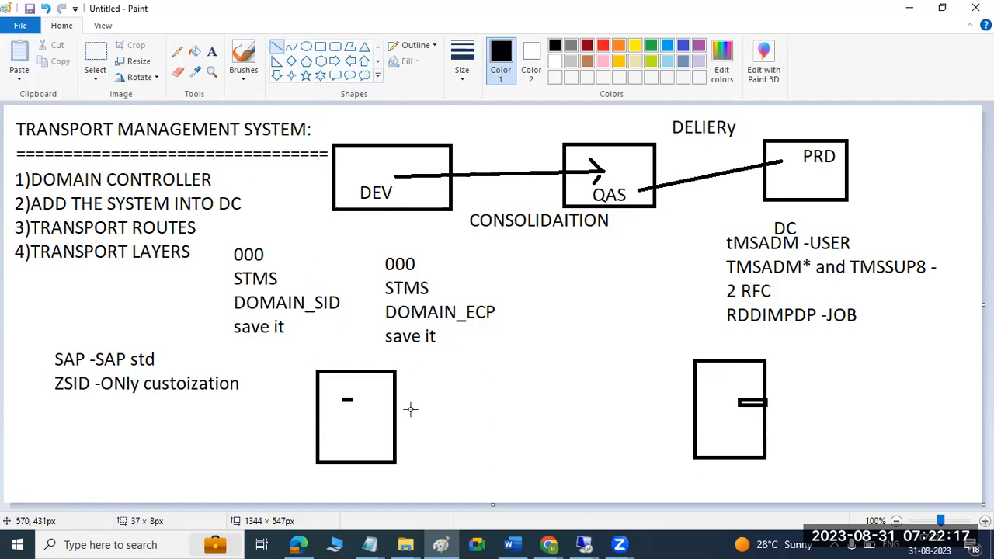
left_click_drag(391, 397, 696, 395)
left_click(394, 432)
left_click_drag(394, 433, 692, 430)
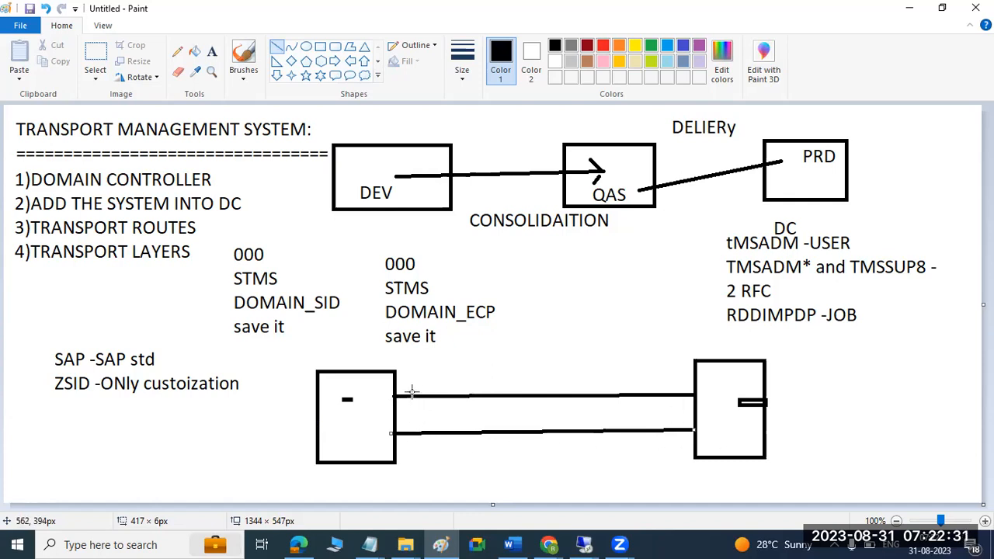
left_click_drag(396, 381, 698, 380)
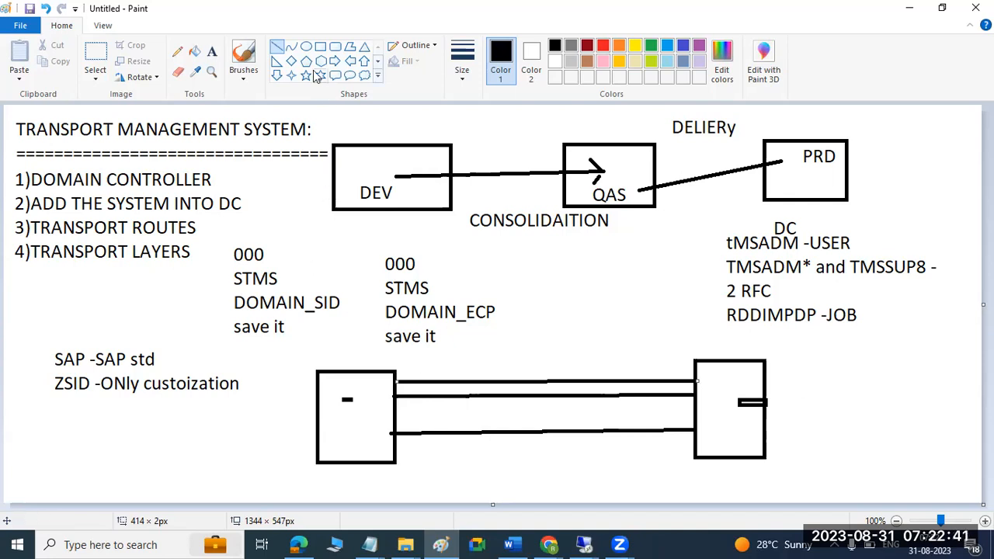
Draw a small upright ellipse inside the left lower box and switch to the SAP transport routes display of ECP.
left_click(306, 46)
left_click_drag(339, 412, 360, 445)
left_click(369, 413)
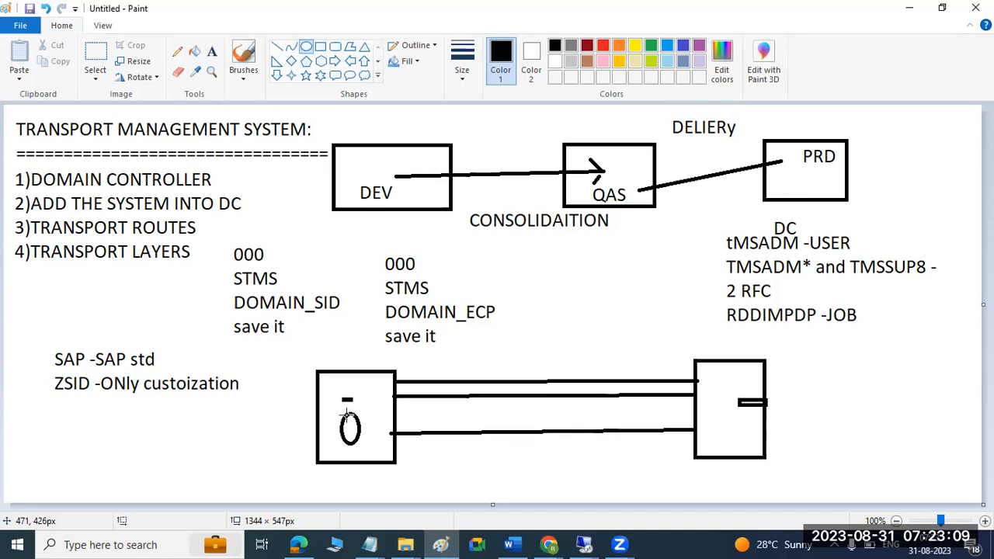
mouse_move(584, 544)
left_click(613, 466)
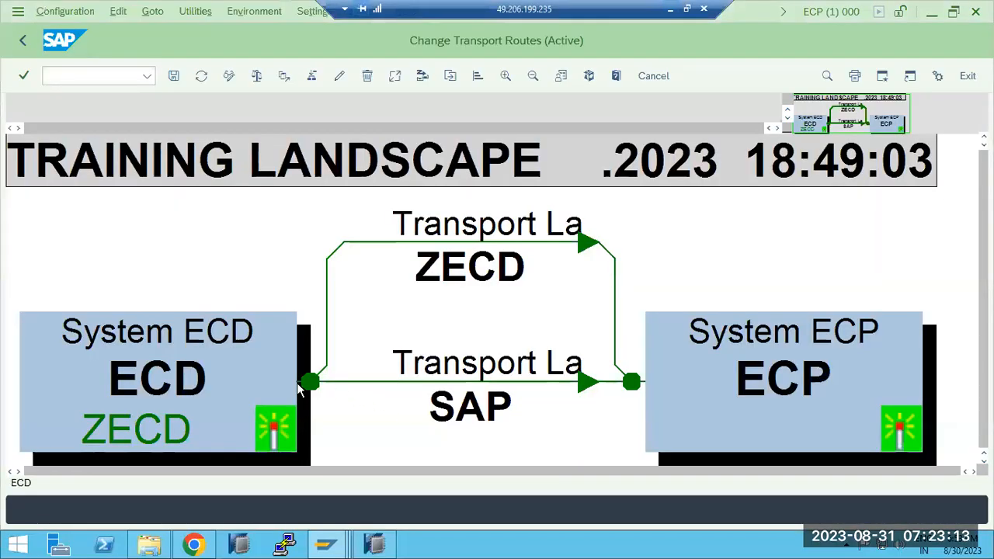
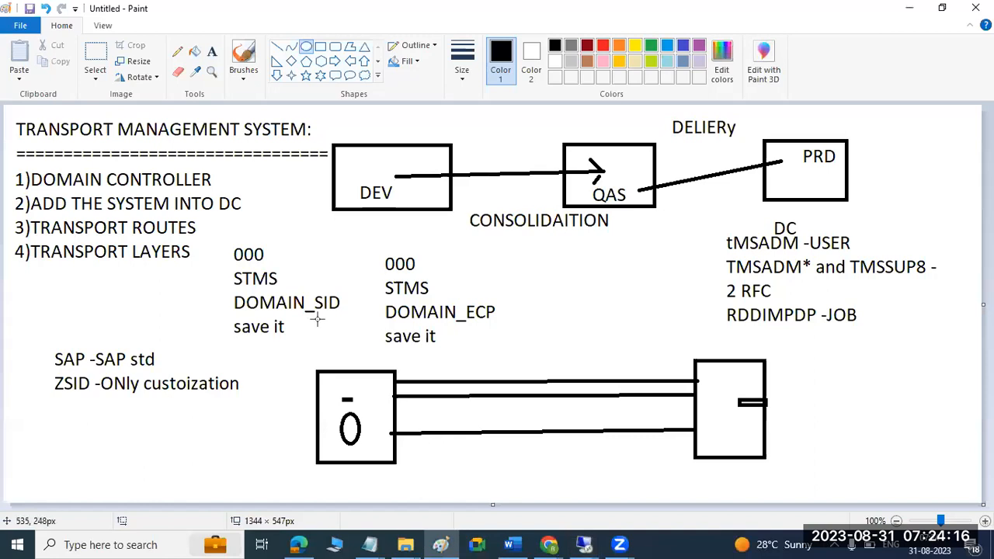
Back in the Paint notes, mark LAYERS with a flat ellipse underneath and draw a tall ellipse beside the SAP and ZSID lines.
left_click_drag(106, 270, 189, 270)
left_click_drag(52, 337, 31, 420)
left_click(208, 222)
Draw a line from TRANSPORT ROUTES to CONSOLIDAITION, a slanted line across the QAS–PRD route, and an underline beneath ECP in DOMAIN_ECP.
left_click(277, 47)
mouse_move(209, 226)
left_mouse_down()
mouse_move(475, 259)
mouse_move(533, 231)
left_mouse_up()
mouse_move(709, 142)
left_mouse_down()
mouse_move(702, 281)
mouse_move(673, 260)
left_mouse_up()
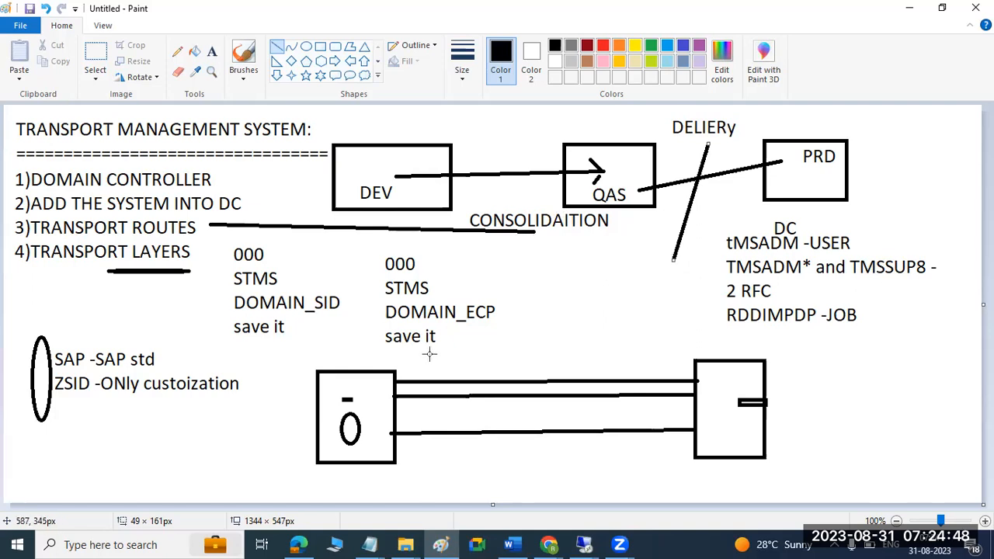
left_click_drag(467, 325, 495, 324)
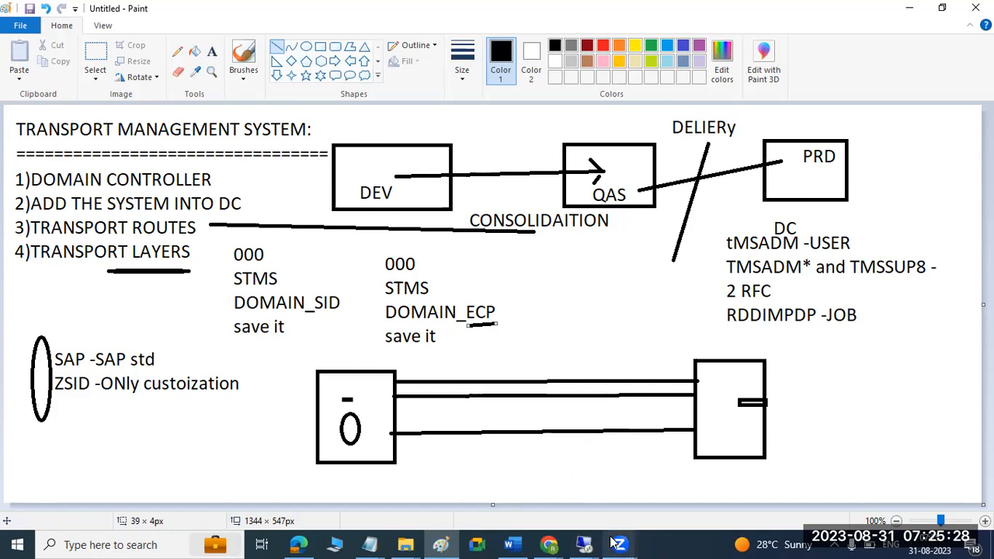
Switch to the SAP session of ECP and leave the transport routes editor for the Transport Management System start screen.
mouse_move(587, 544)
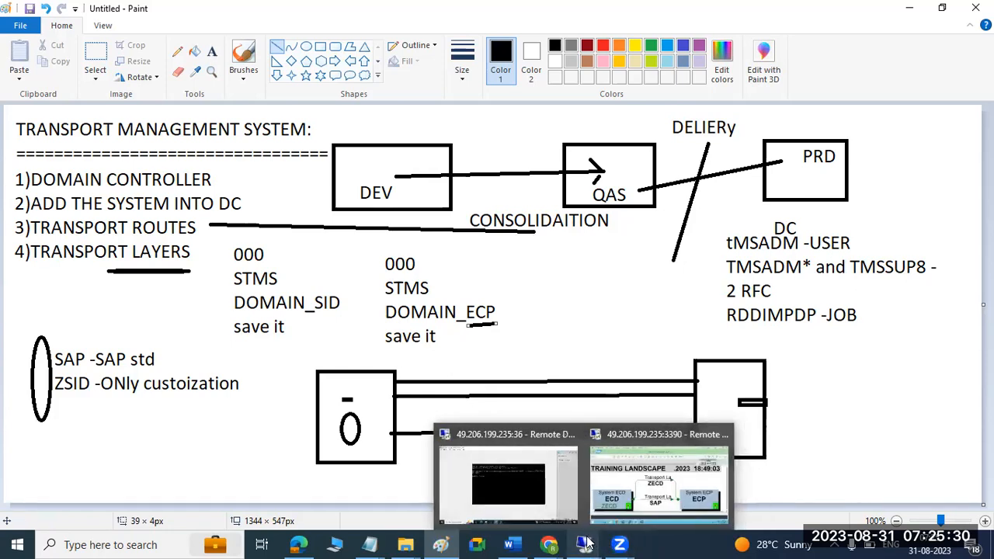
left_click(659, 481)
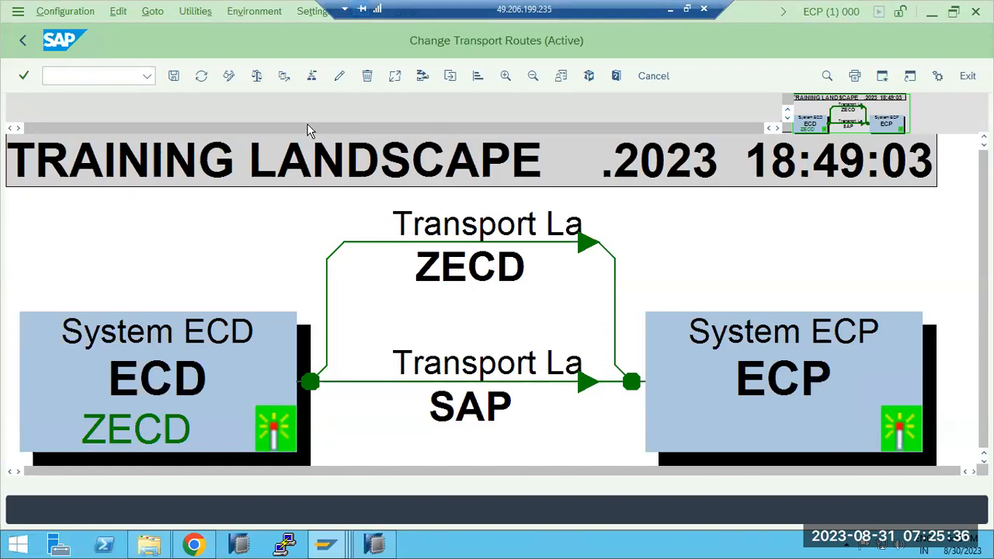
left_click(77, 13)
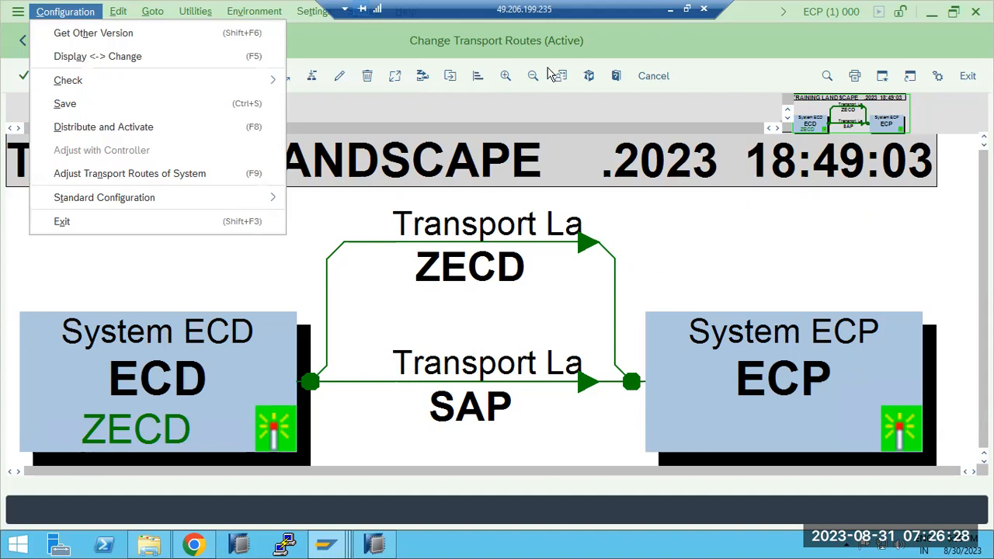
left_click(155, 252)
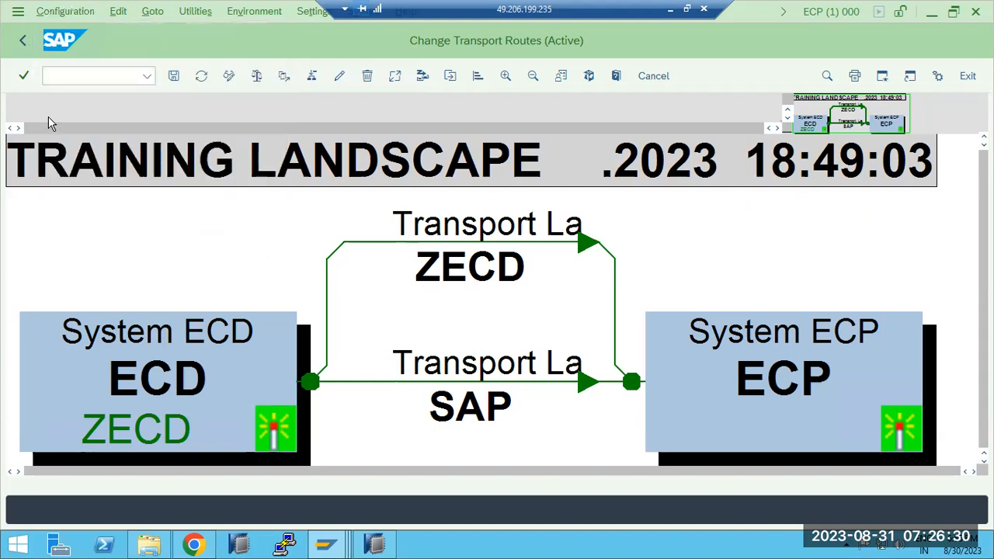
left_click(22, 43)
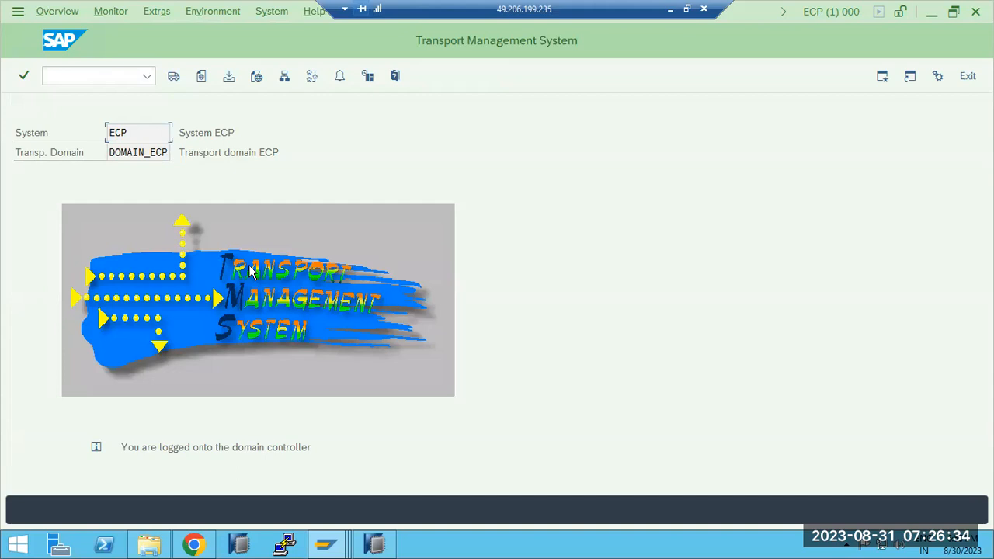
Delete the TMS configuration of system ECP and cancel the dialog for configuring a new transport domain.
key("alt+x")
left_click(198, 82)
left_click(603, 172)
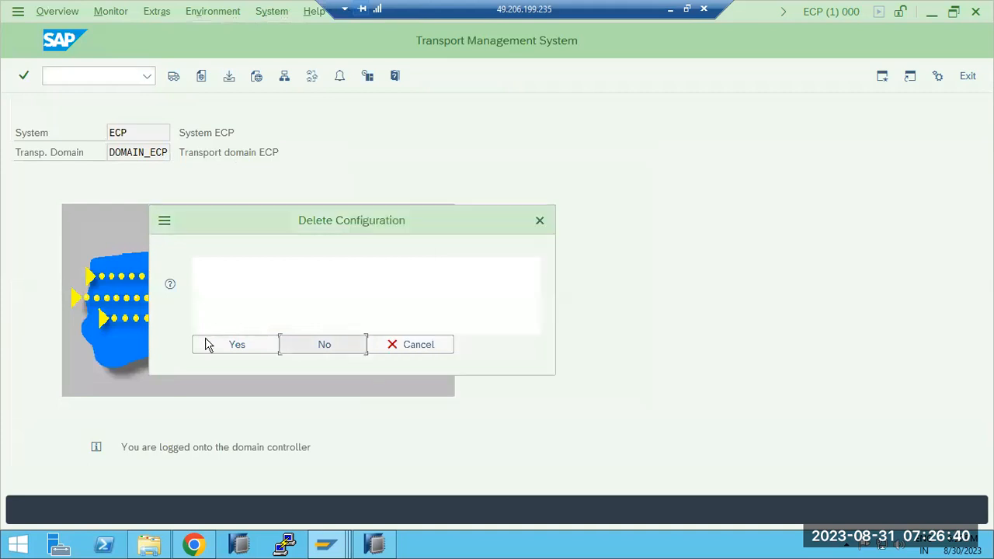
left_click(218, 346)
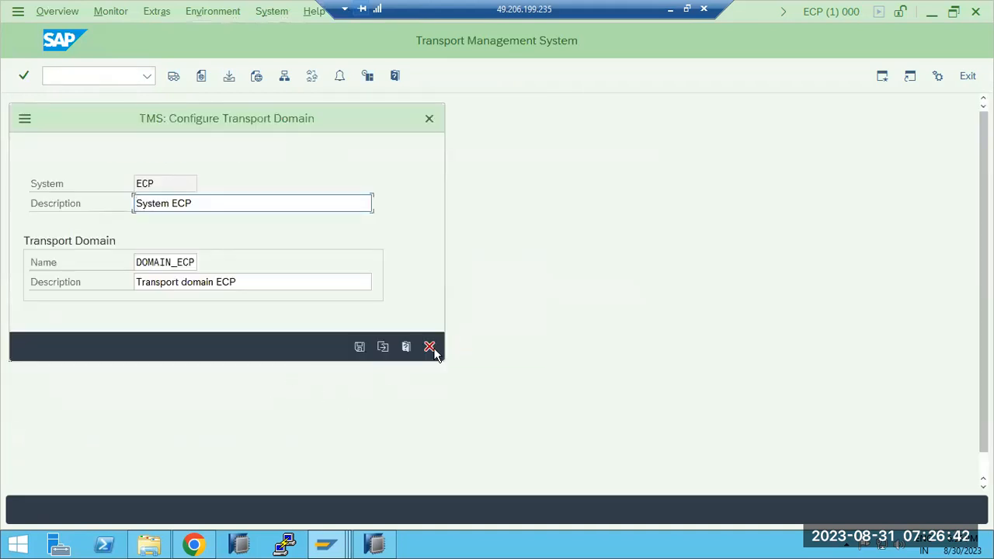
left_click(430, 347)
left_click(280, 492)
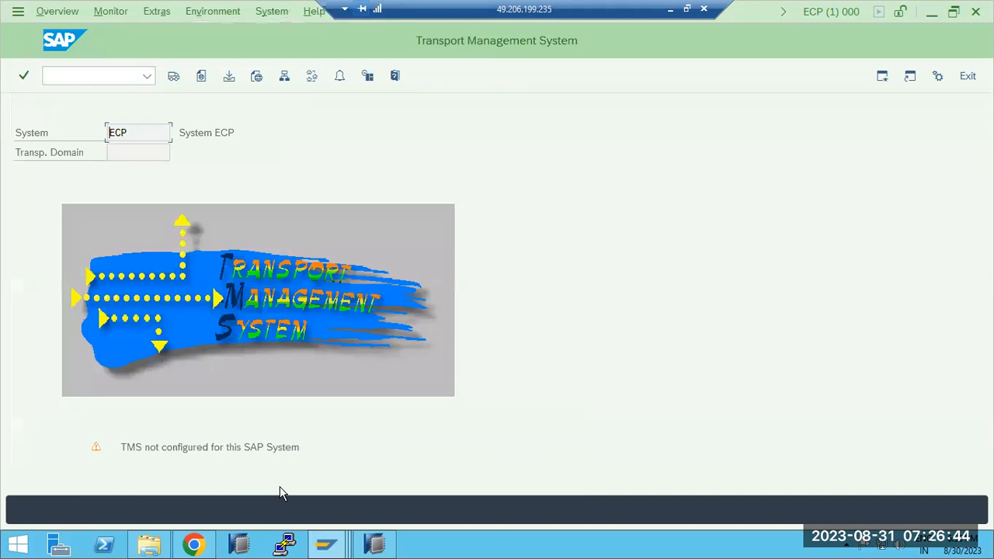
Switch to the ECD session, delete its TMS configuration, and cancel the dialog for including the system in a transport domain.
mouse_move(332, 548)
left_click(487, 475)
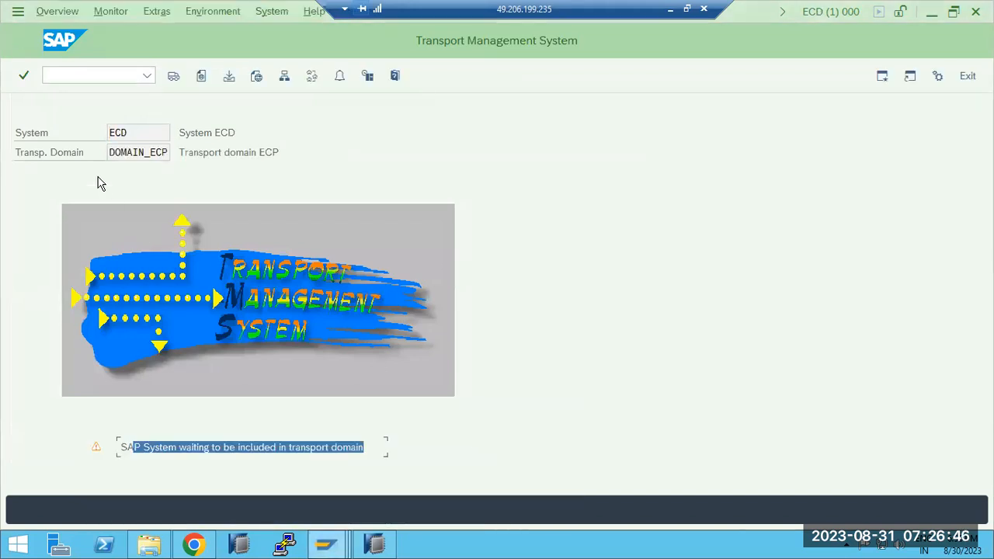
left_click(110, 12)
mouse_move(140, 11)
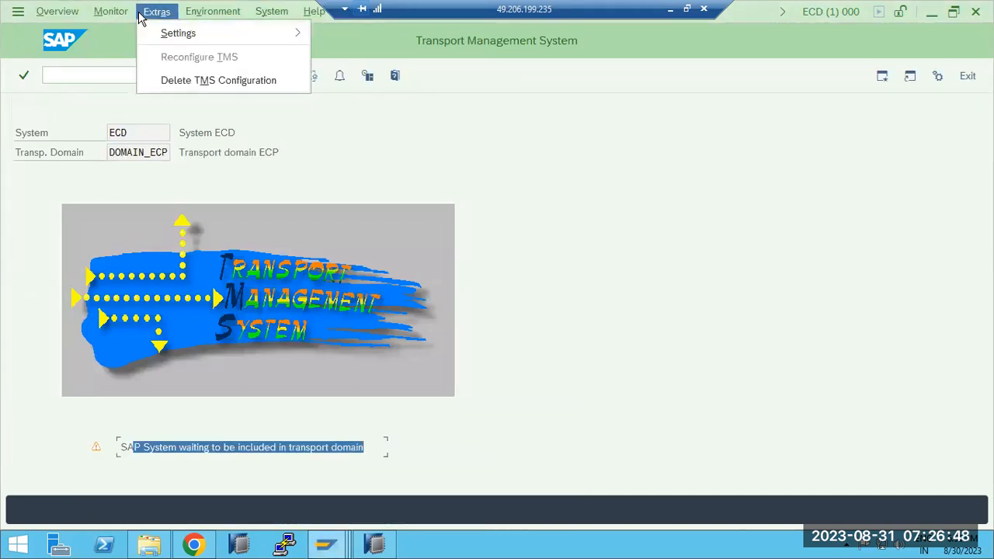
left_click(161, 82)
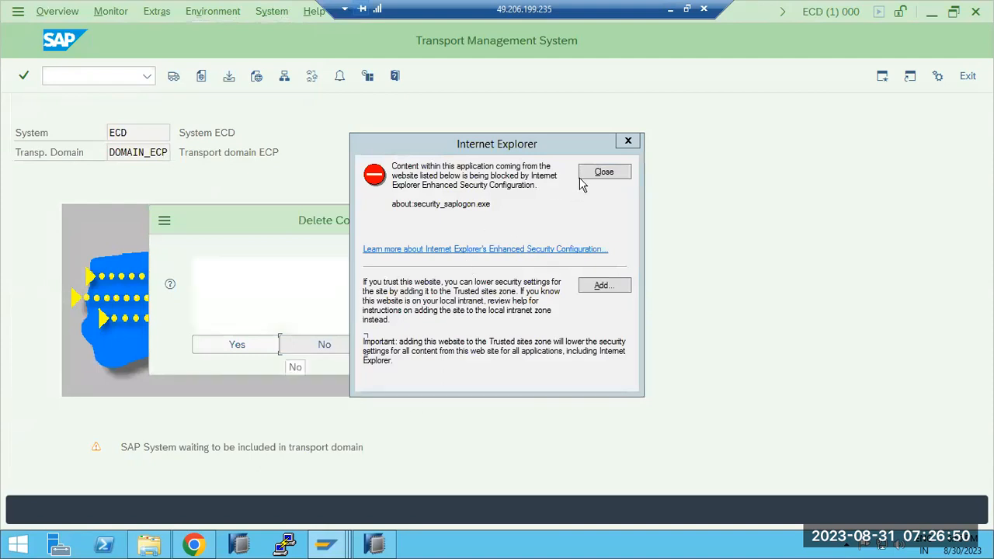
left_click(605, 172)
left_click(258, 348)
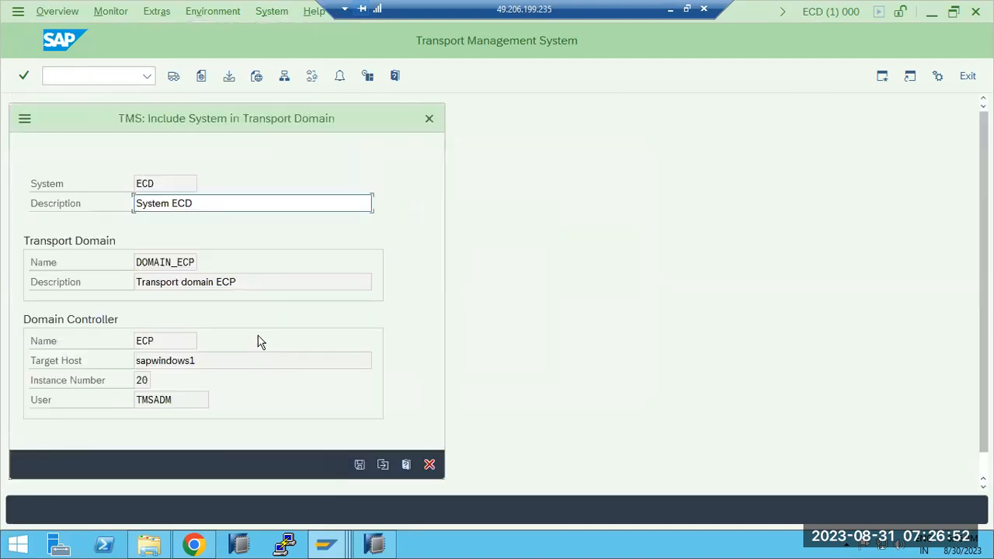
left_click(430, 464)
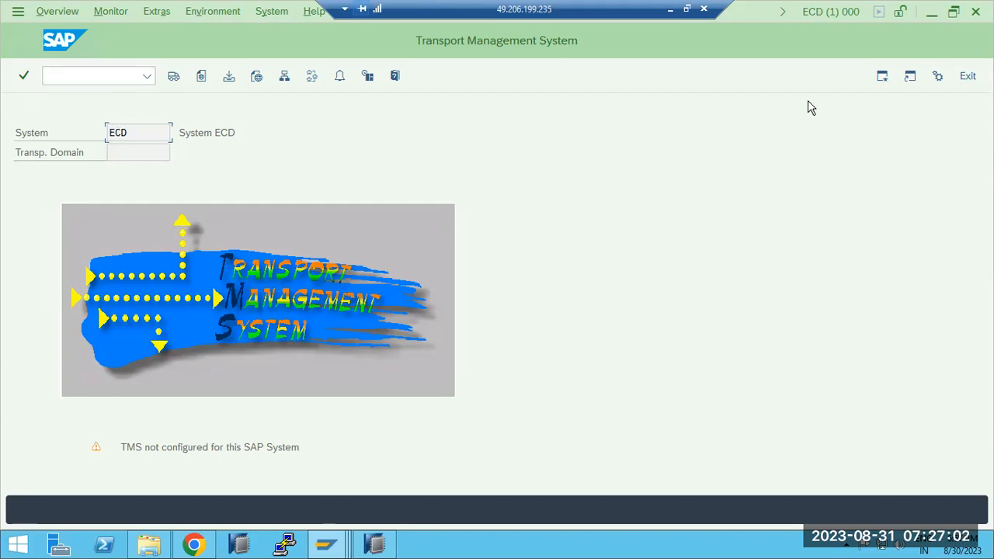
Restart transaction STMS in ECD with /nstms to reopen the dialog for including the system in the transport domain.
left_click(67, 80)
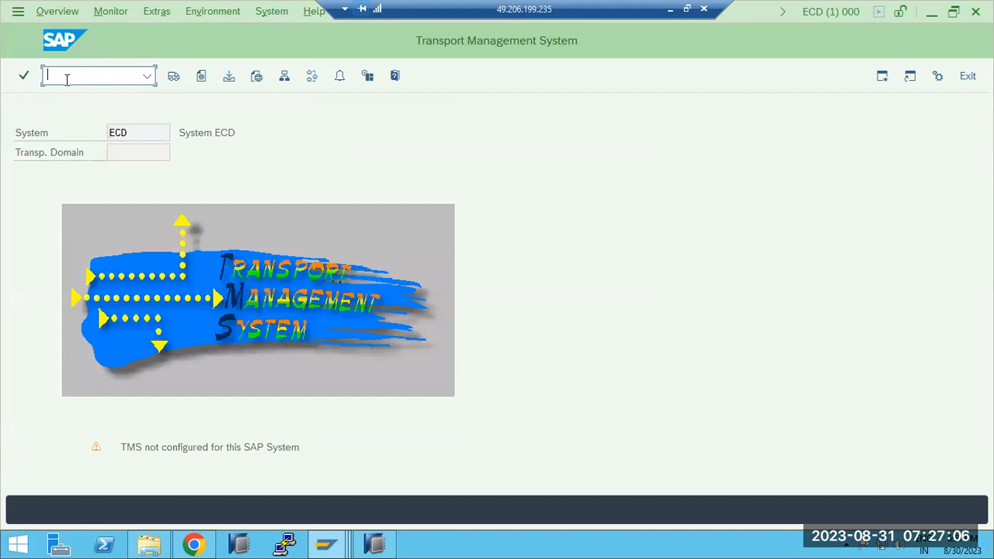
type("/nstms")
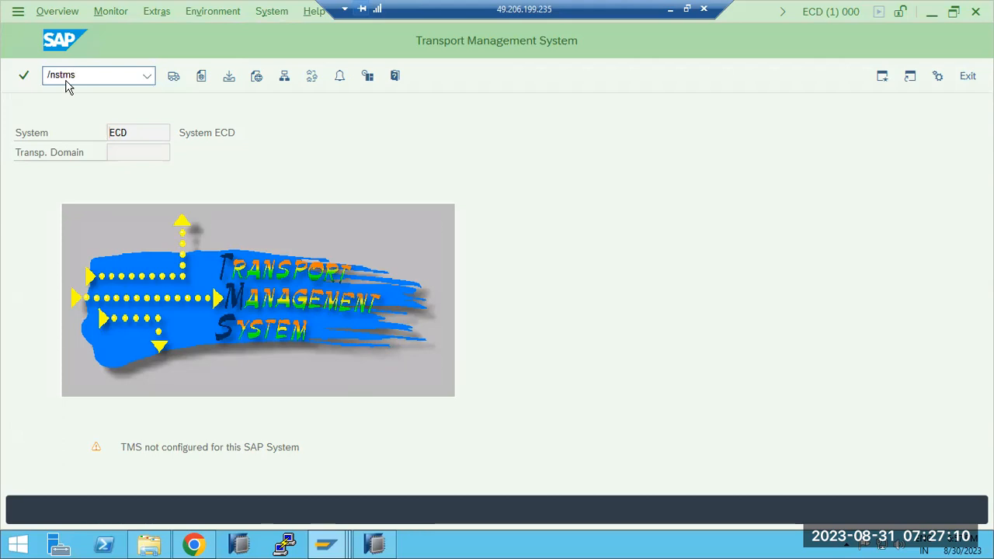
key("Return")
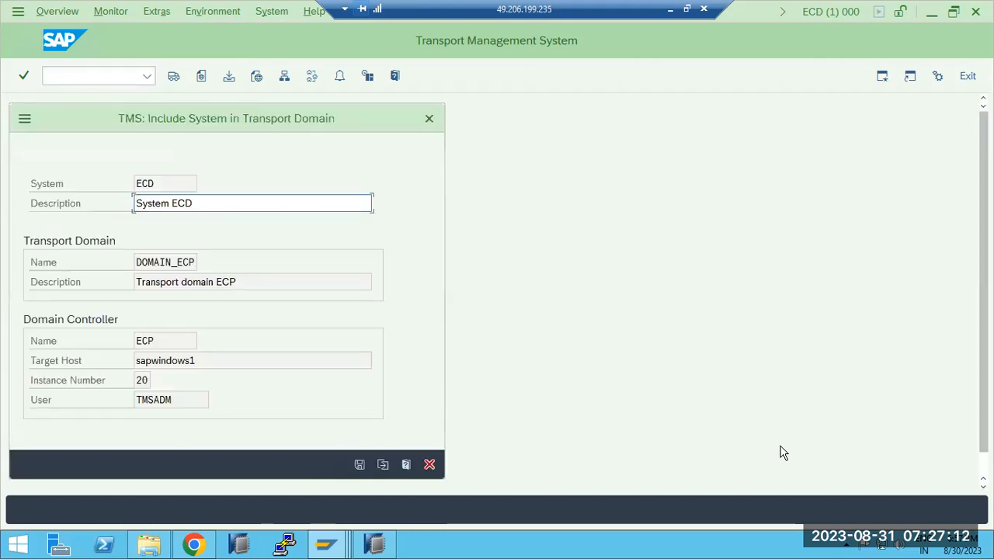
Configure a new transport domain DOMAIN_ECD on system ECD, entering and repeating the password for user TMSADM.
left_click(383, 464)
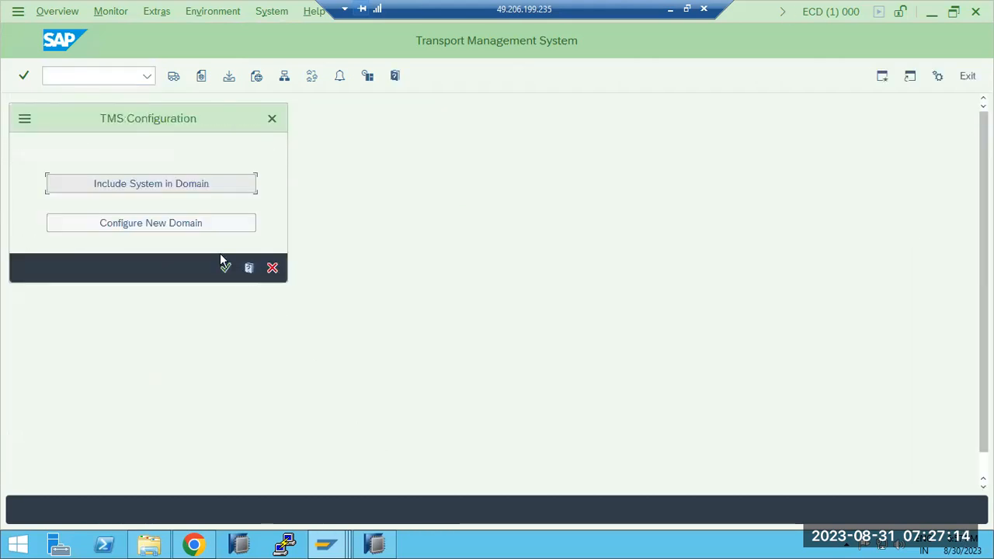
left_click(169, 225)
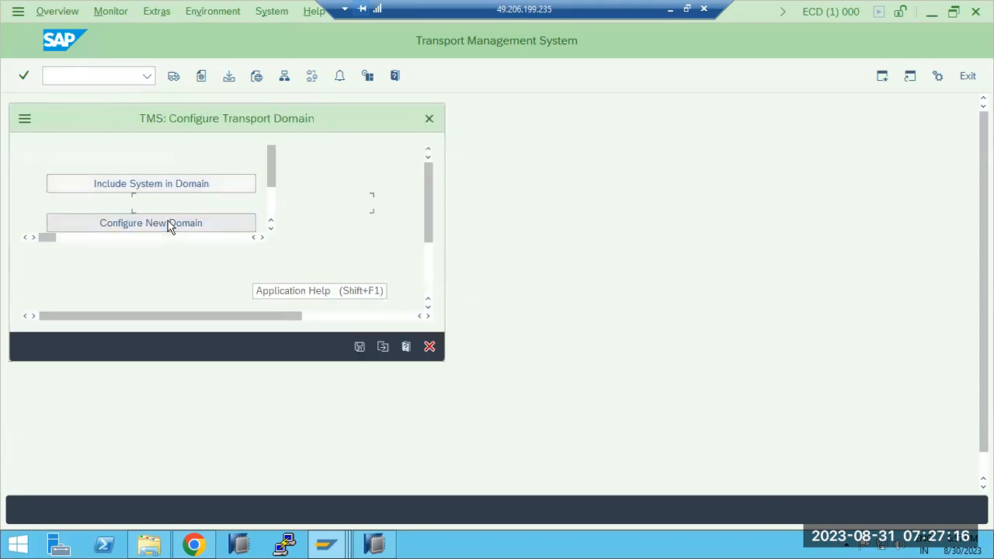
left_click_drag(165, 263, 197, 264)
left_click(359, 347)
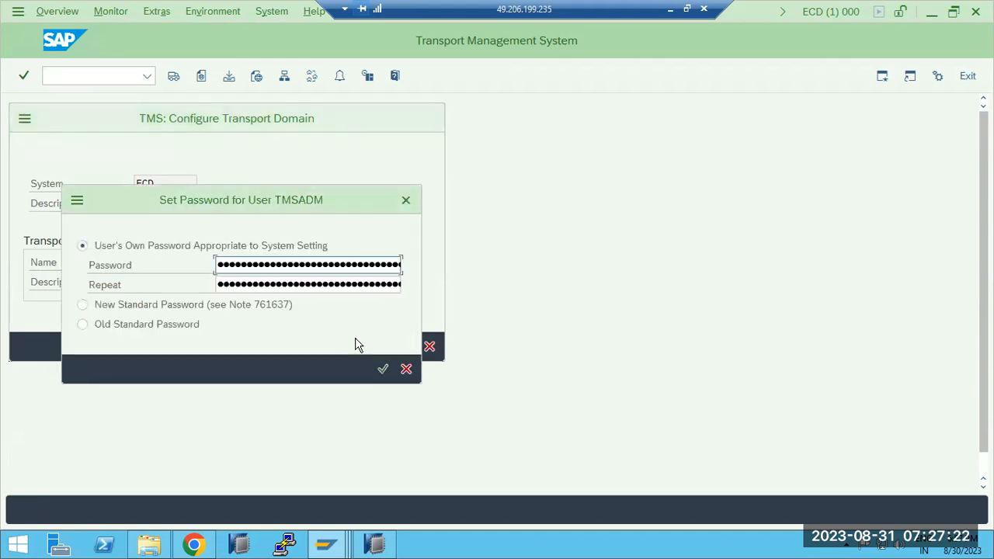
type("a")
key("Tab")
type("aaaaaaaa")
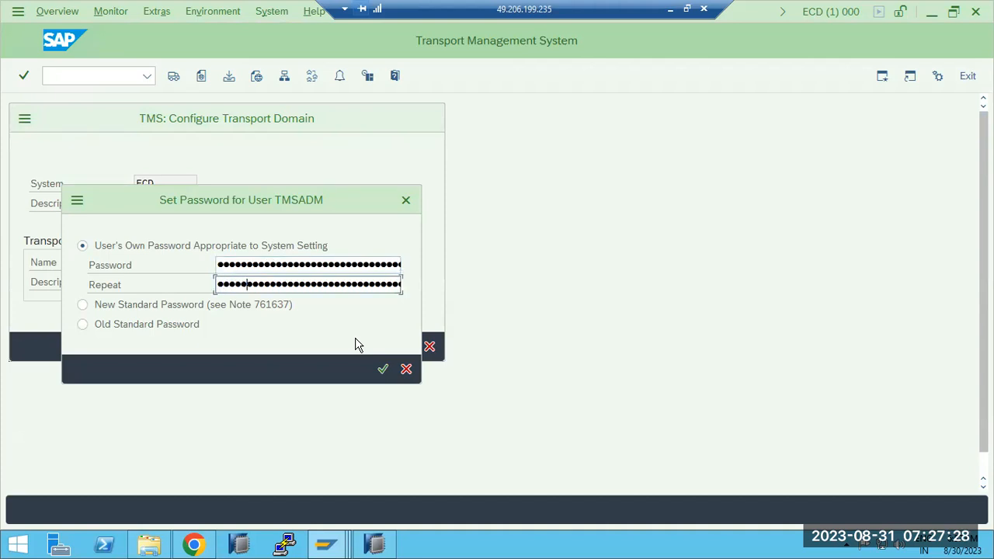
key("Return")
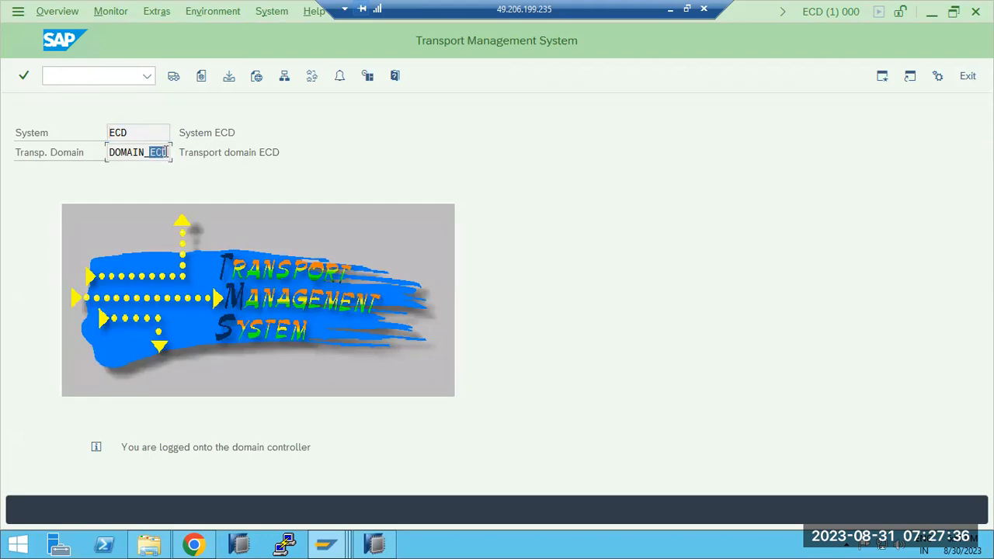
Switch to the ECP session and restart the Transport Management System with /nstms.
mouse_move(340, 543)
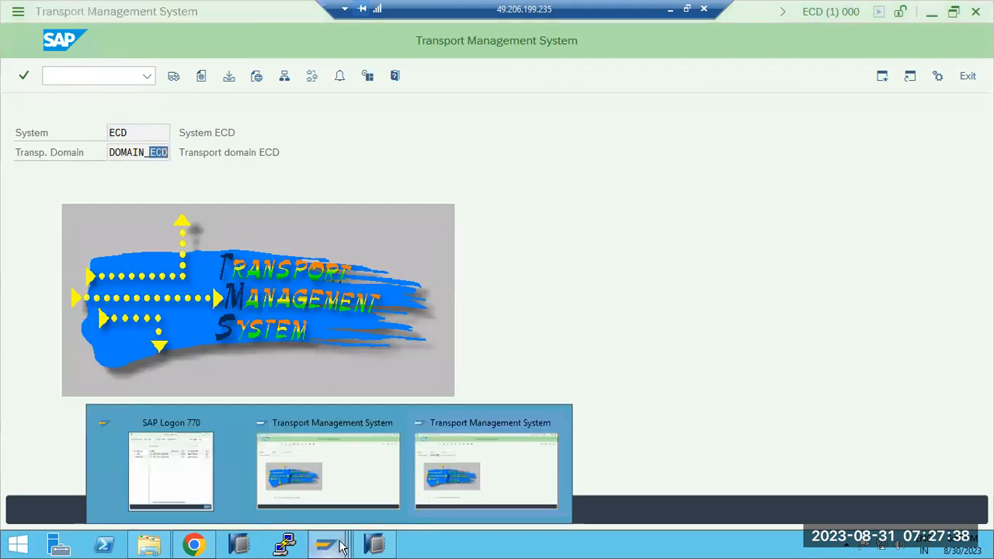
left_click(373, 498)
left_click(78, 76)
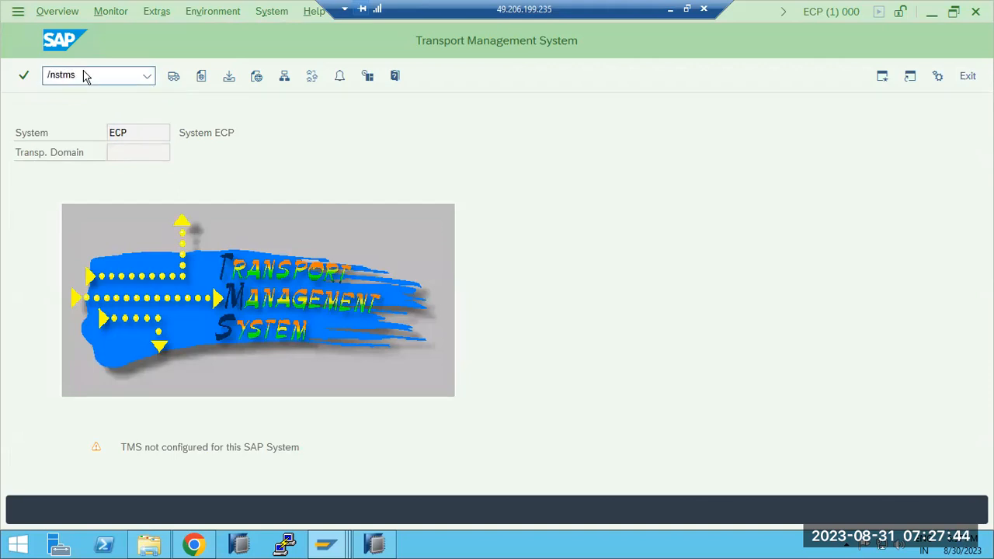
key("Return")
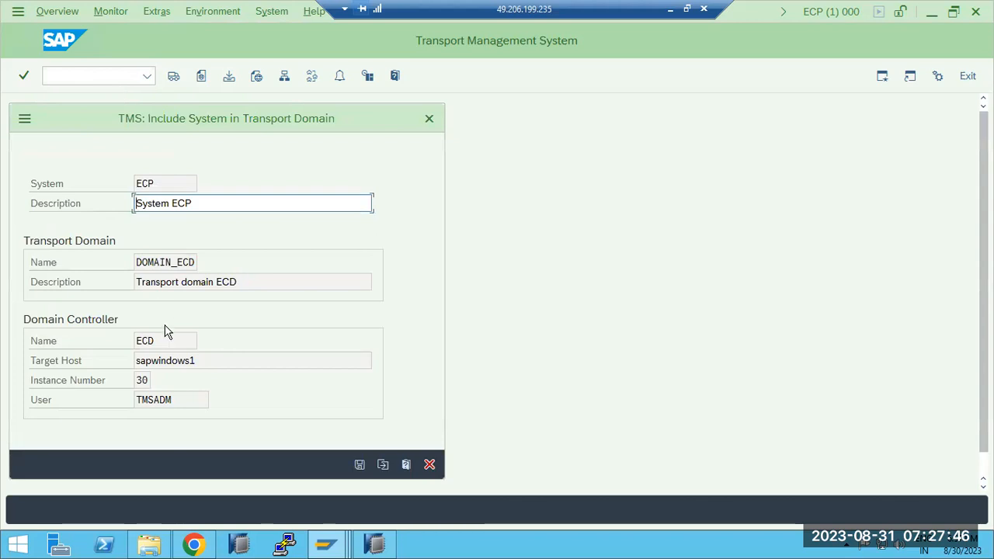
Include system ECP in transport domain DOMAIN_ECD, entering and repeating the password for user TMSADM.
left_click_drag(141, 262, 210, 261)
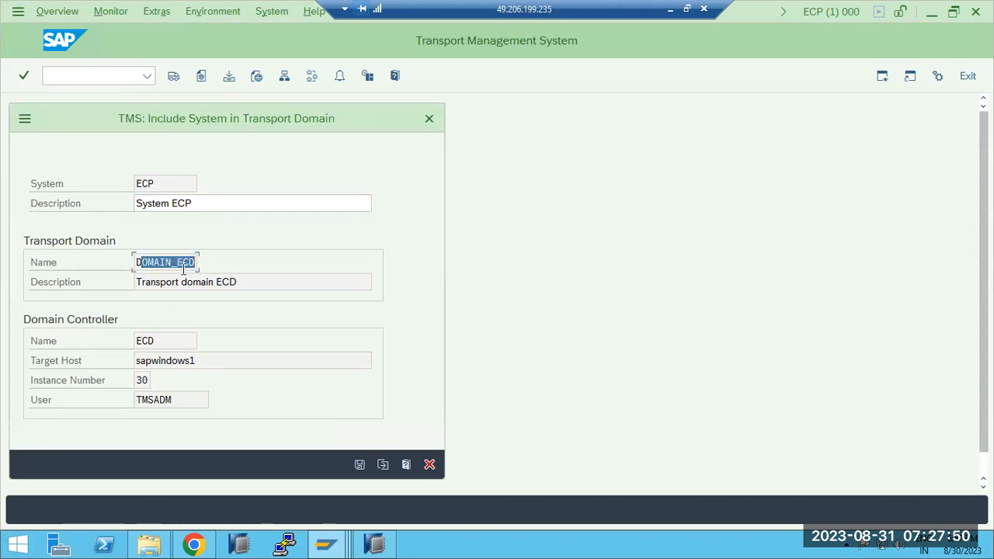
left_click(360, 465)
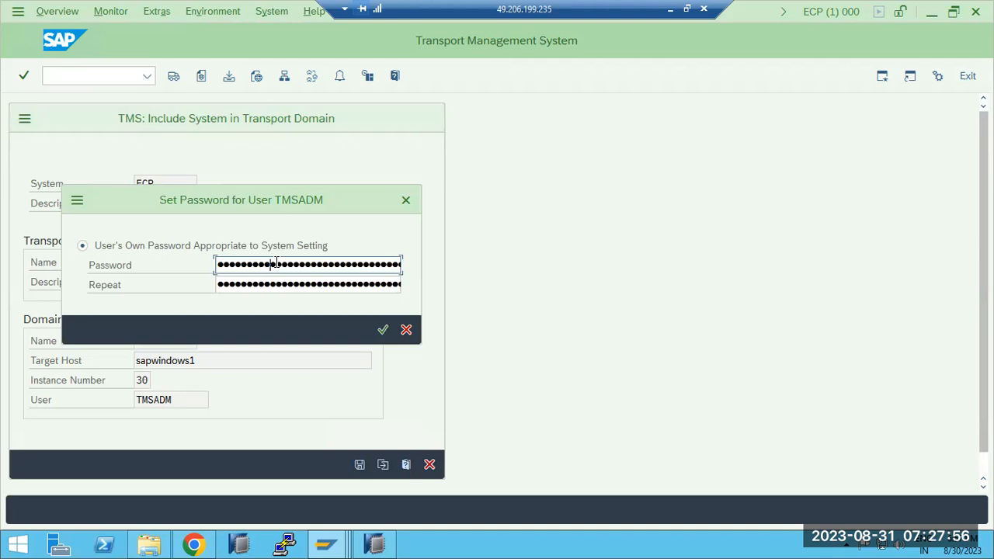
key("Tab")
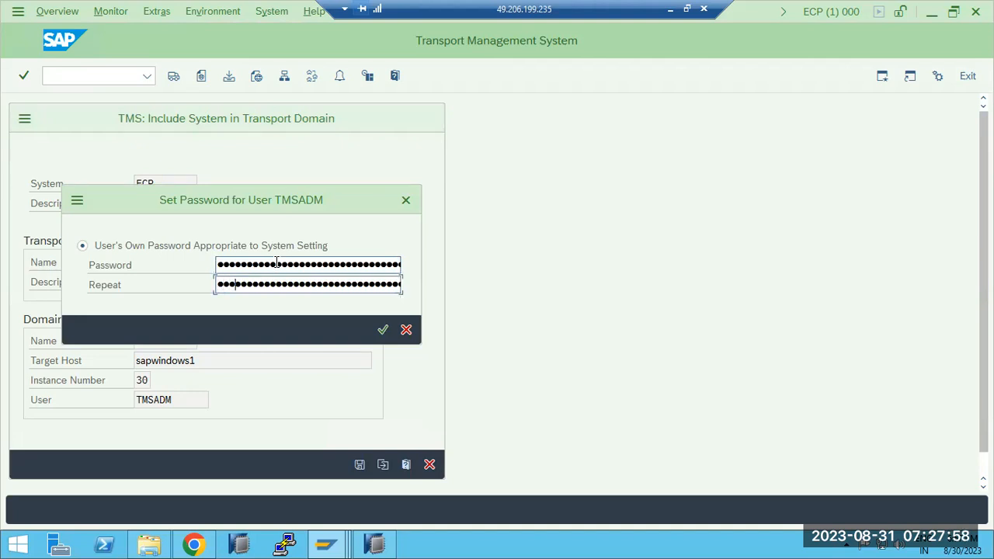
key("Return")
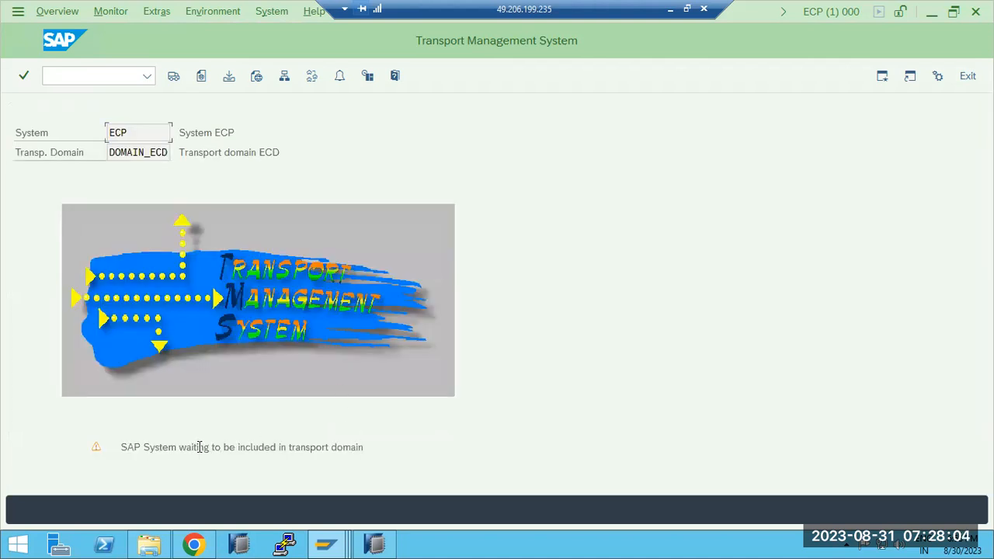
left_click_drag(199, 447, 315, 450)
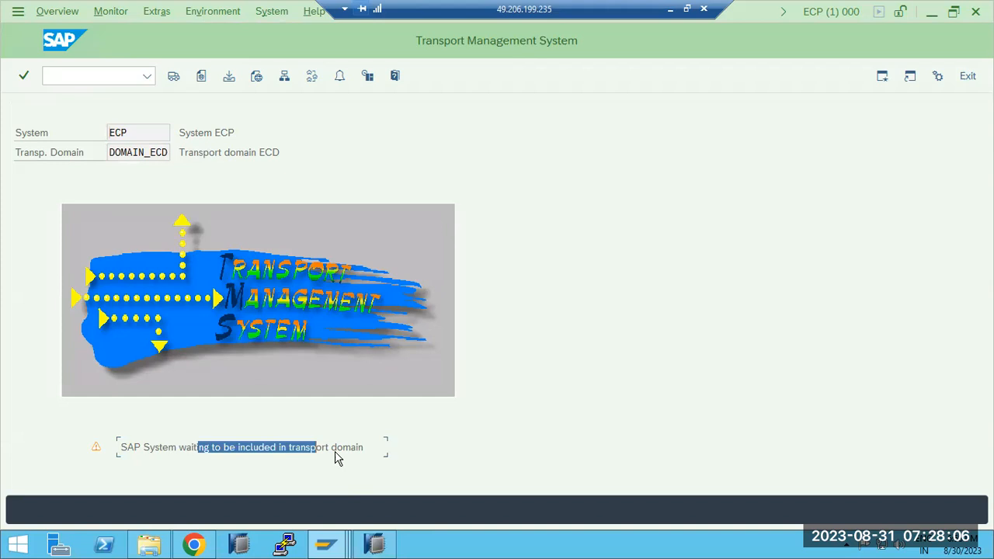
Switch to the ECD session and check the status of system ECP in the system overview of DOMAIN_ECD.
mouse_move(326, 545)
left_click(504, 460)
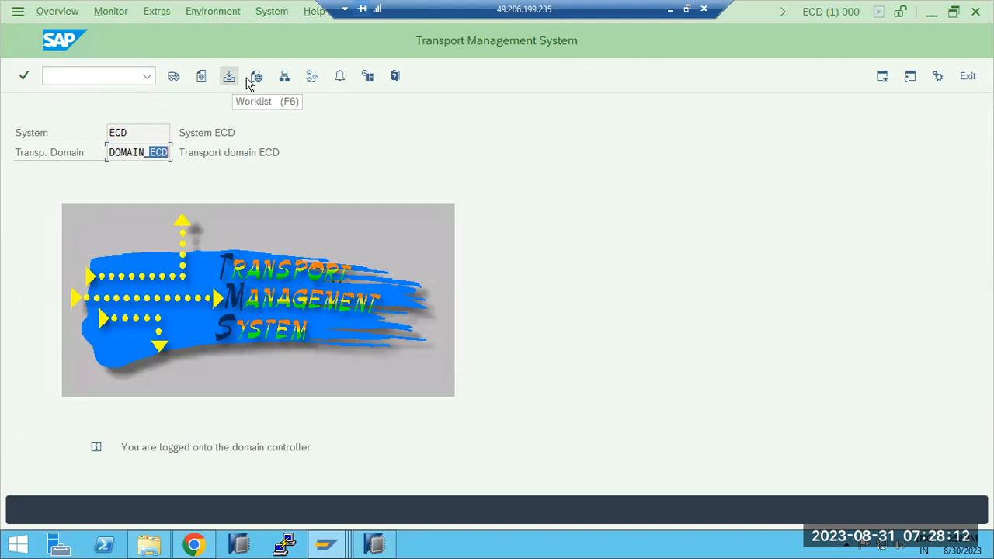
left_click(286, 78)
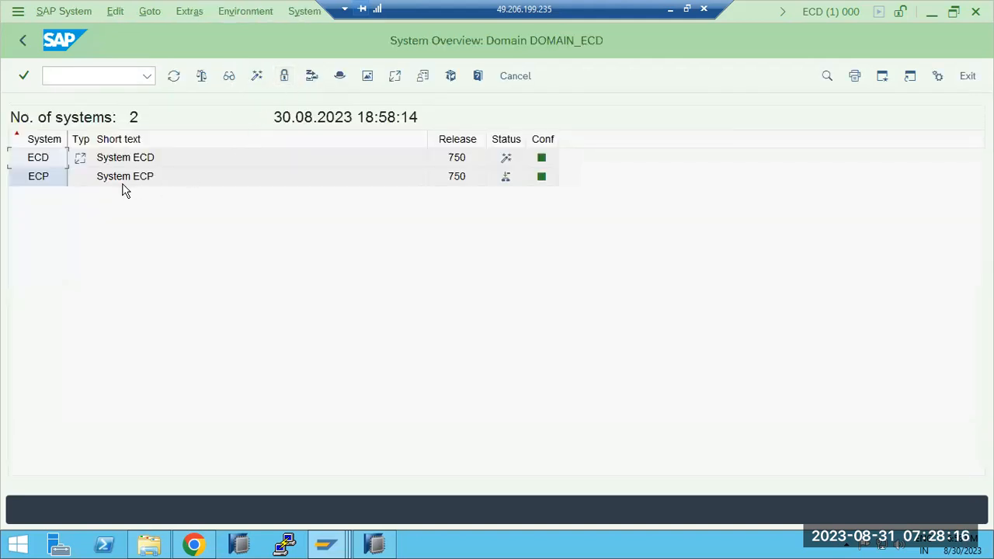
mouse_move(506, 186)
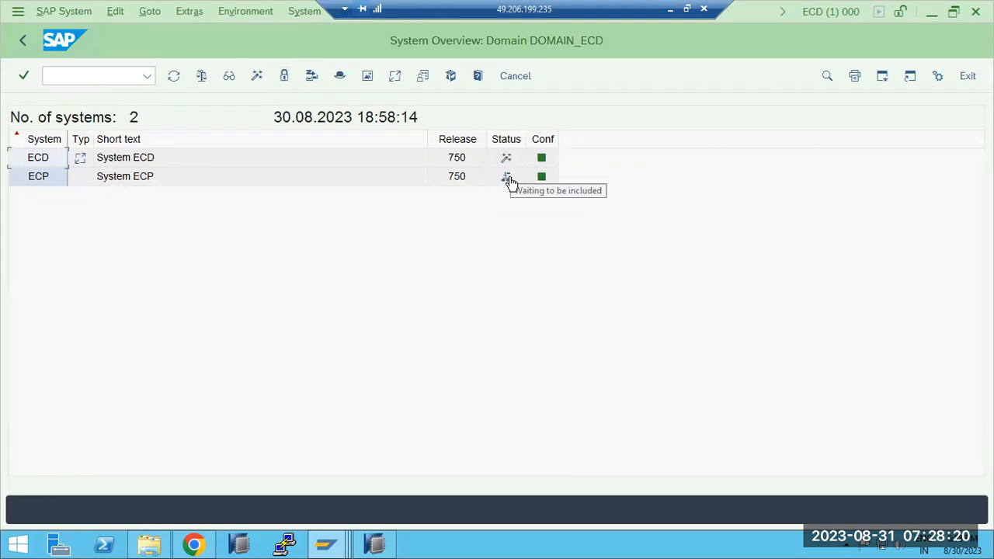
Approve system ECP in the system overview and accept its inclusion in the domain, dismissing the browser security notice.
left_click(31, 177)
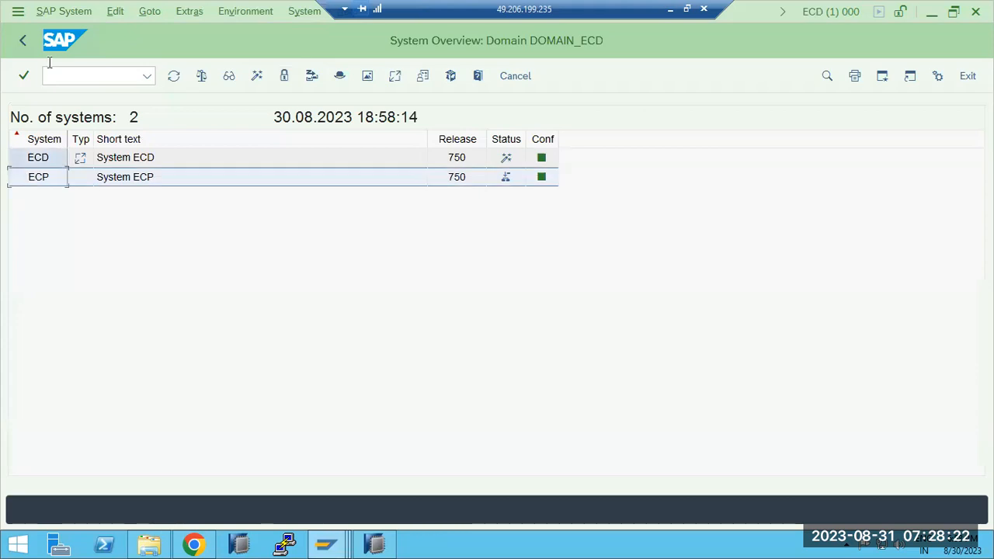
left_click(55, 14)
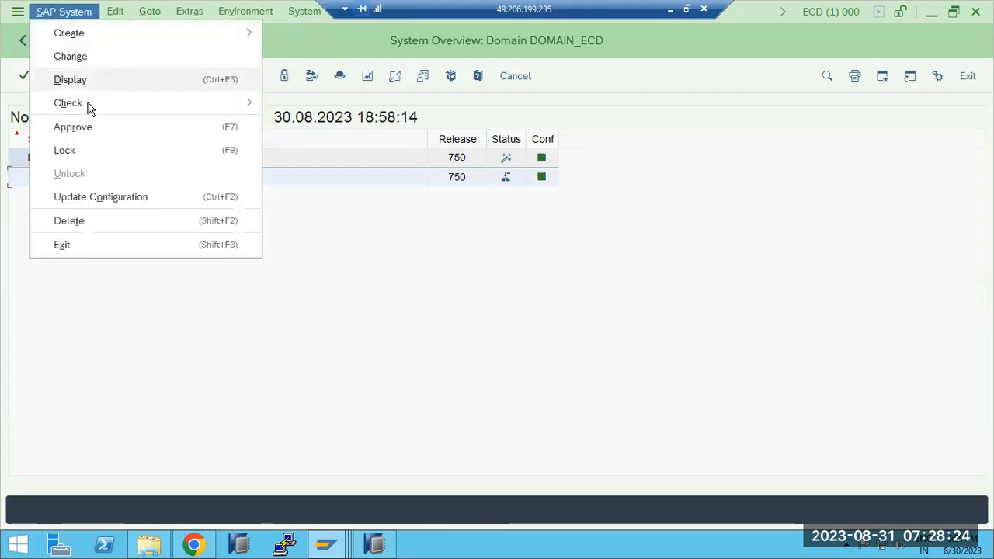
left_click(90, 132)
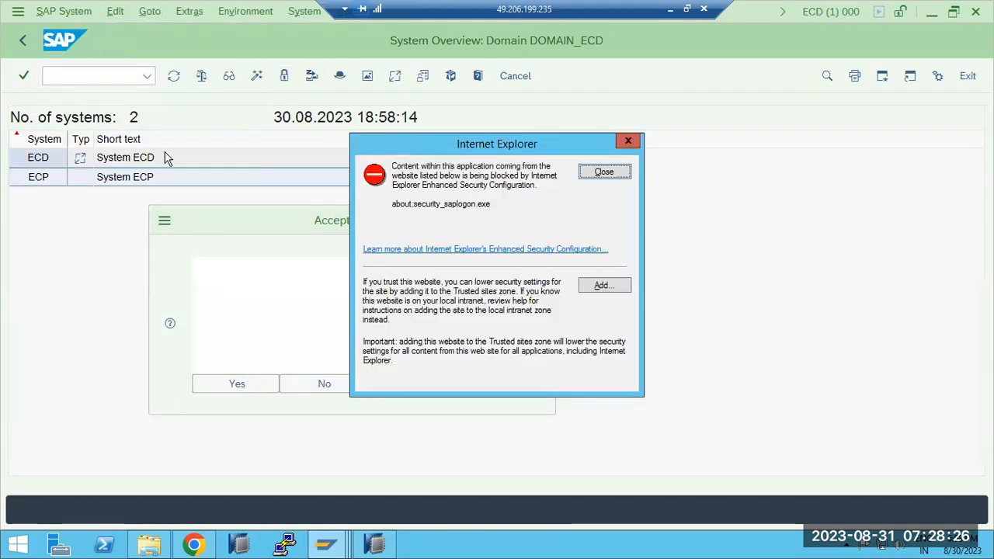
left_click(608, 172)
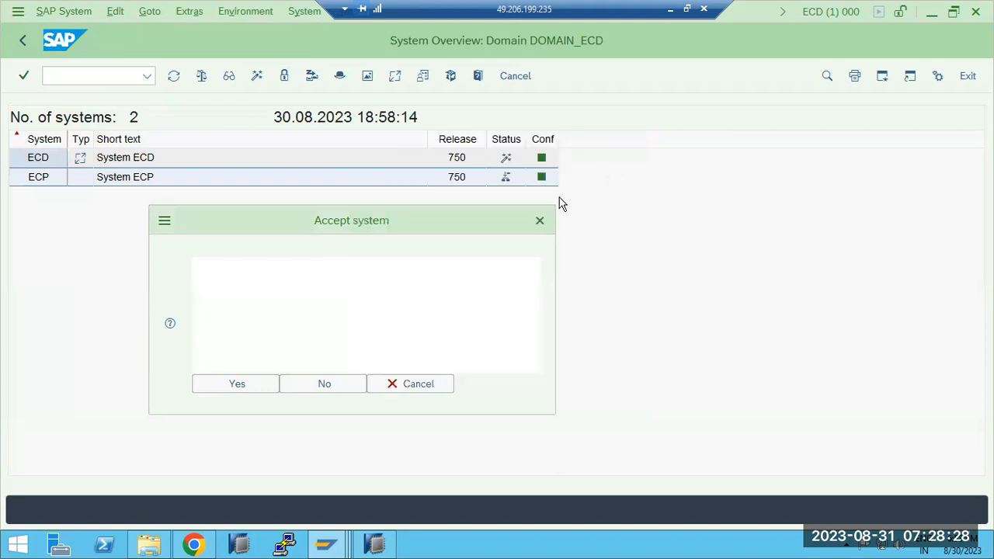
left_click(252, 384)
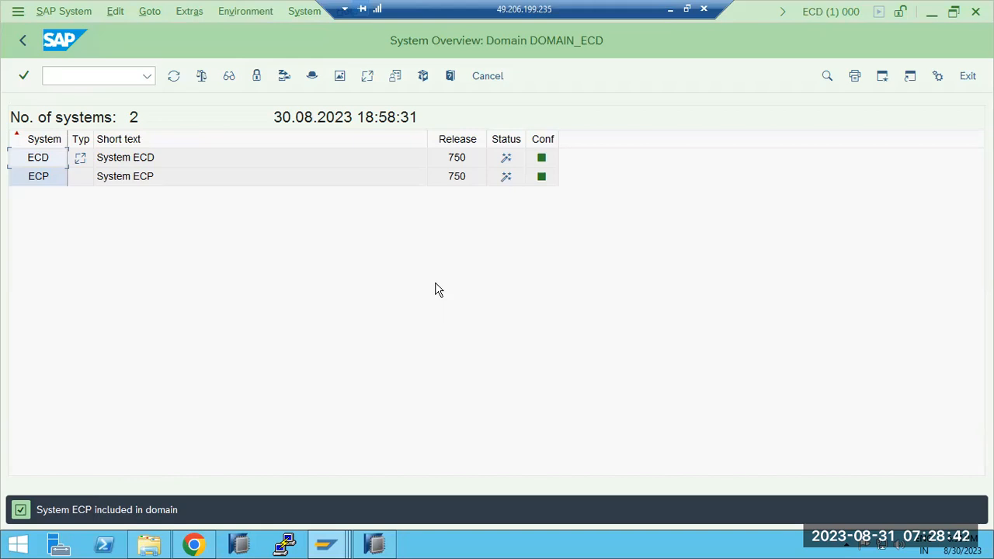
Leave the system overview and open the transport routes display of ECD.
left_click(24, 44)
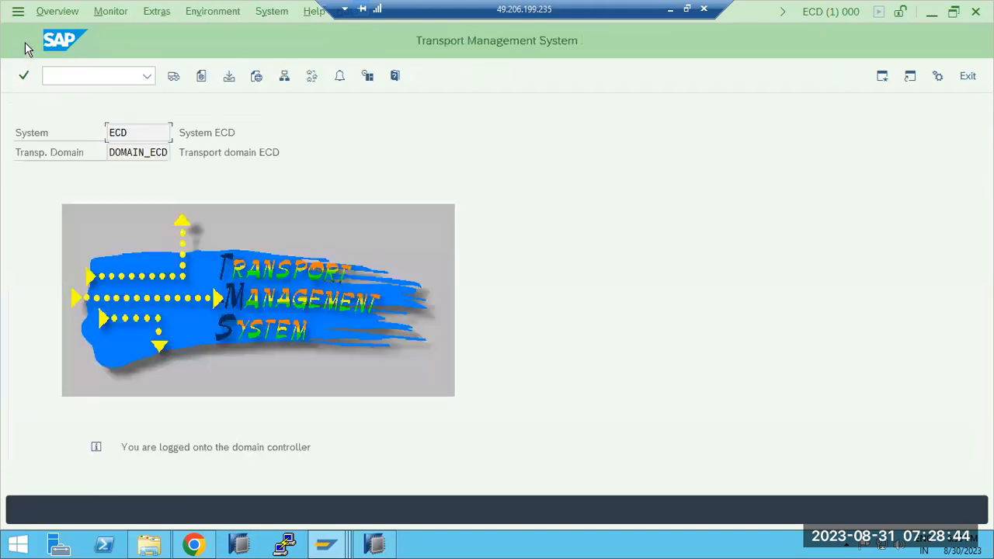
left_click(311, 78)
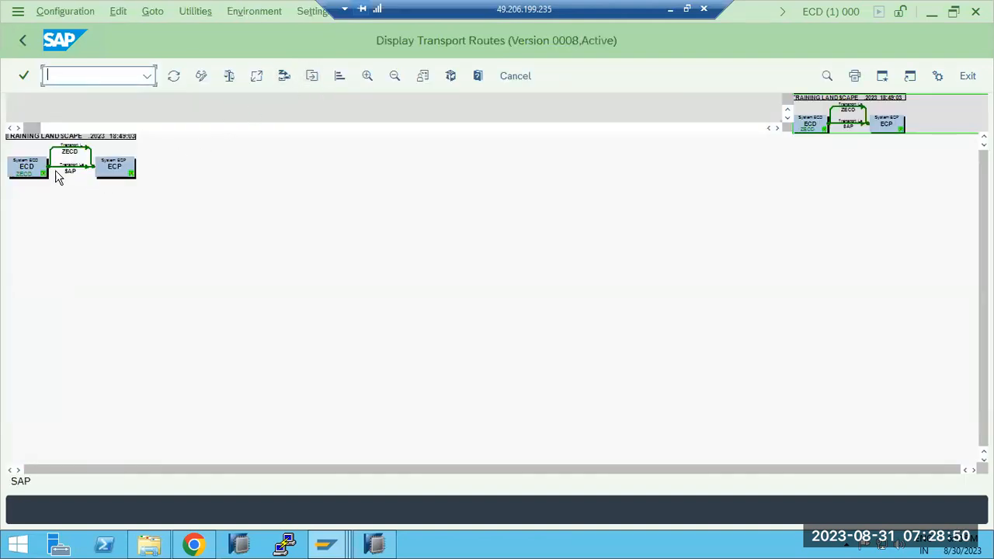
left_click(114, 167)
left_click(77, 13)
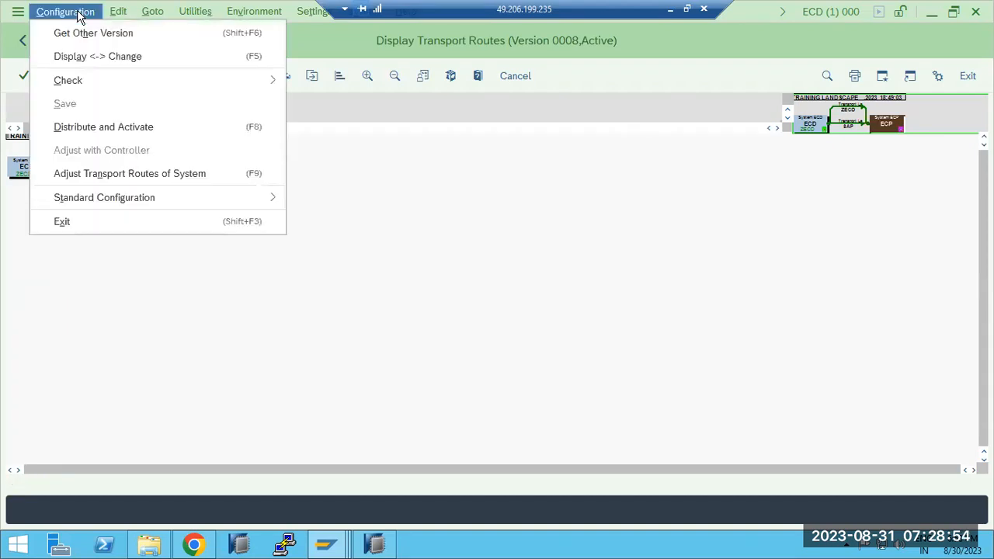
left_click(119, 14)
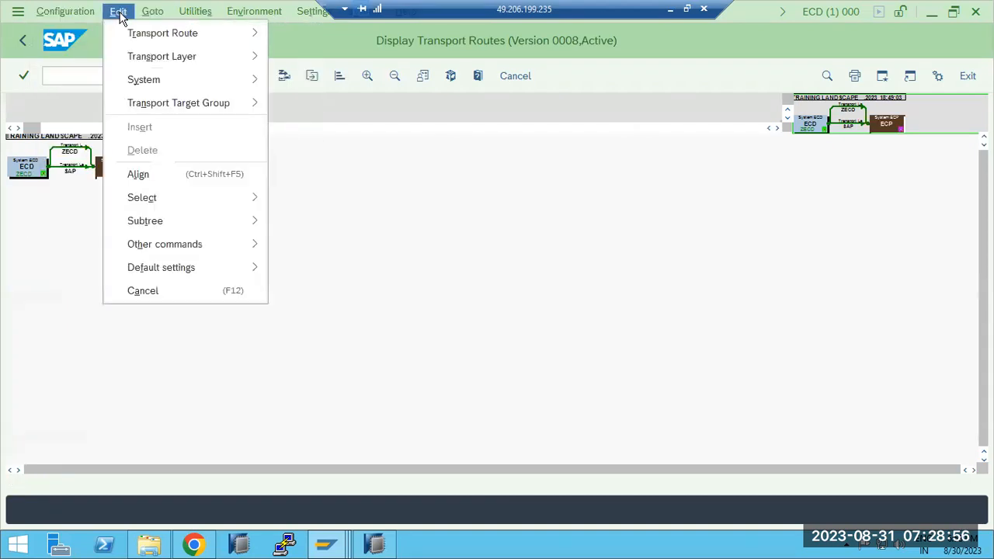
left_click(314, 201)
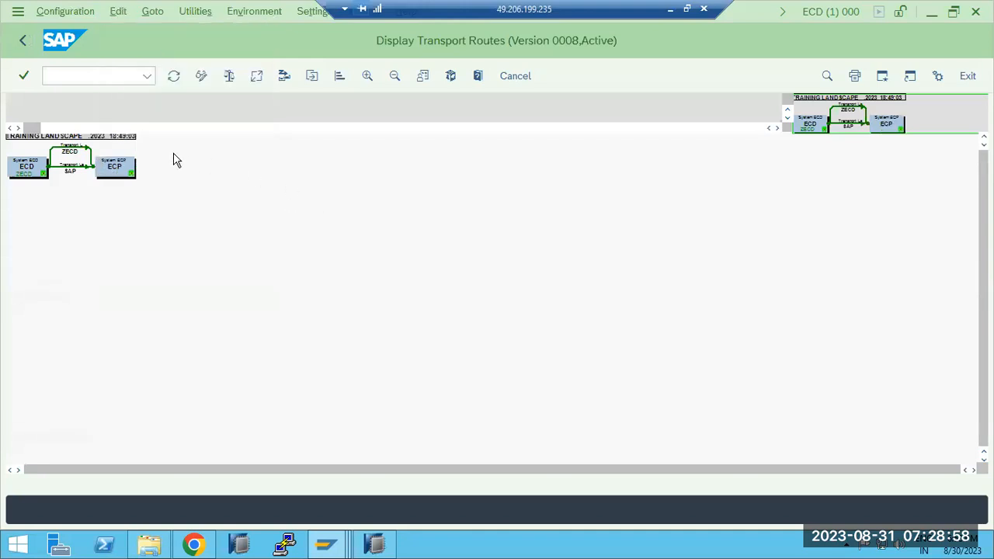
Switch the transport routes editor to change mode and delete the ECD–ECP connections by removing system ECP from the configuration.
left_click(201, 75)
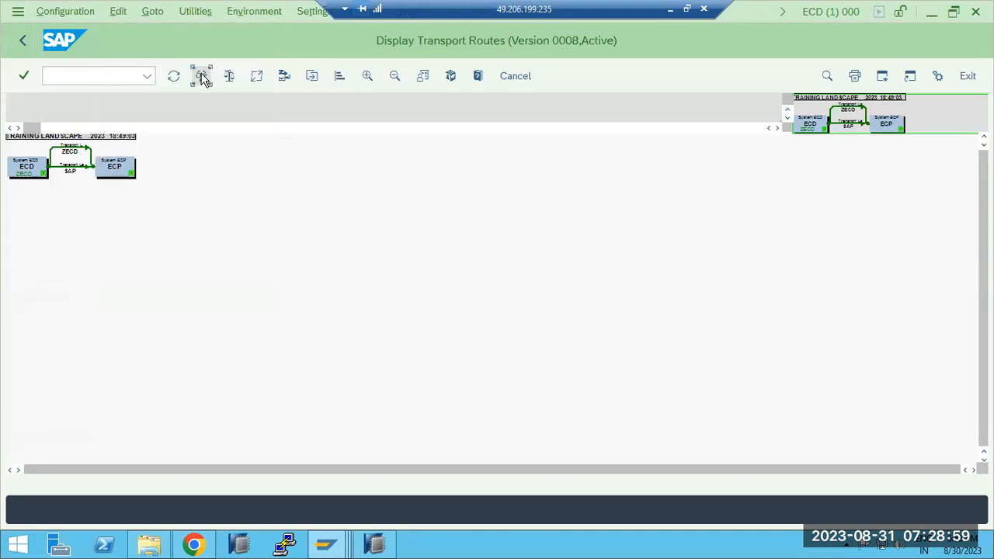
left_click(121, 167)
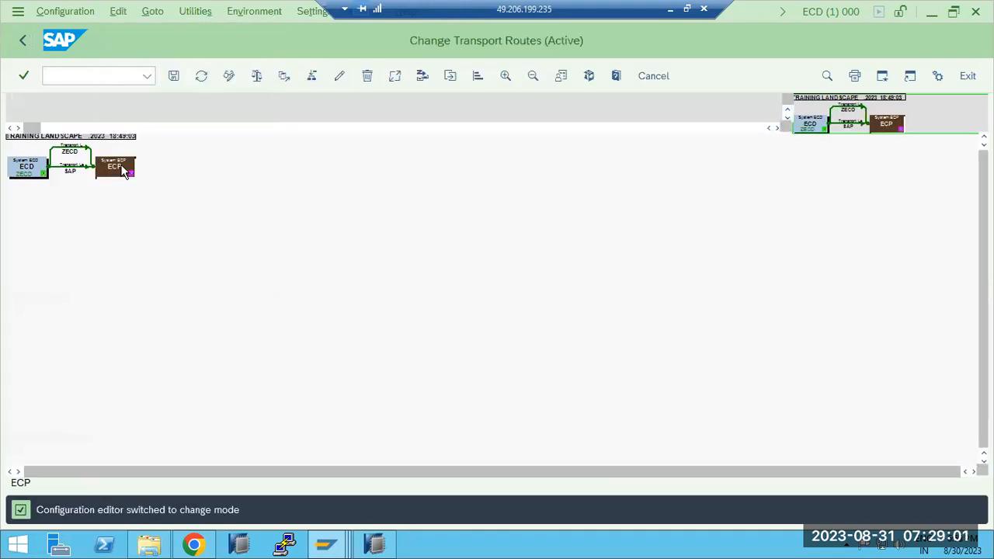
left_click(368, 75)
left_click(244, 140)
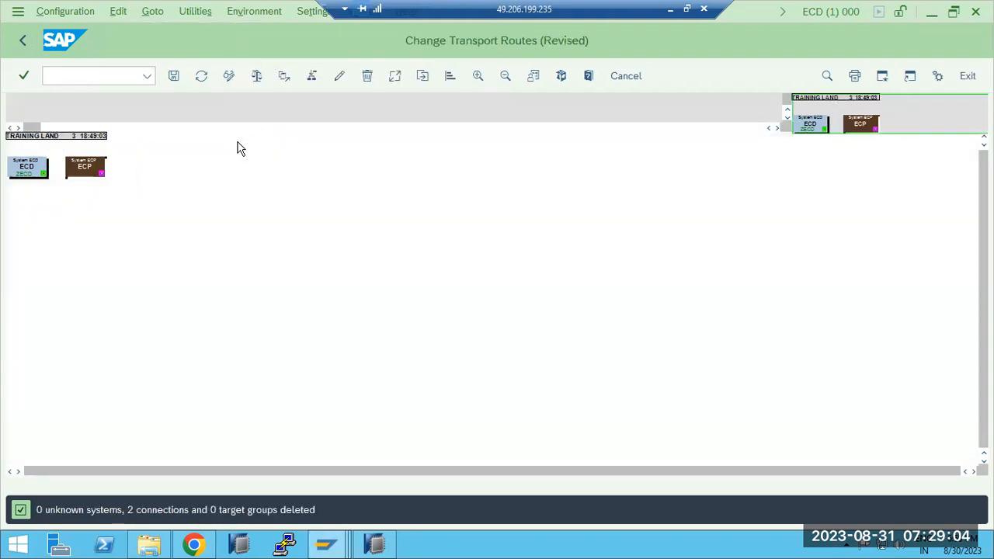
Save the route configuration with short text TRAINING LANDSCAPE, distribute and activate it, and leave the activation log.
left_click(172, 75)
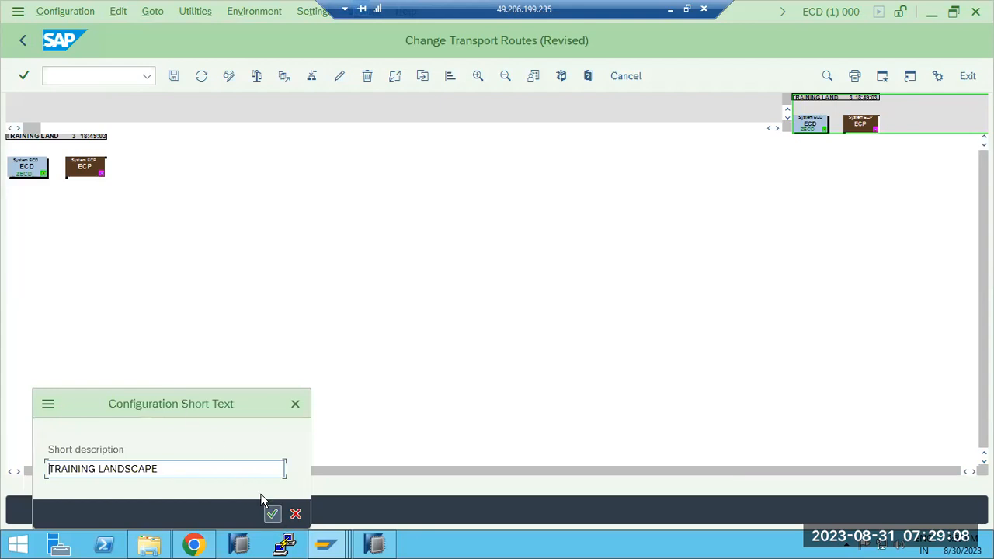
left_click(275, 515)
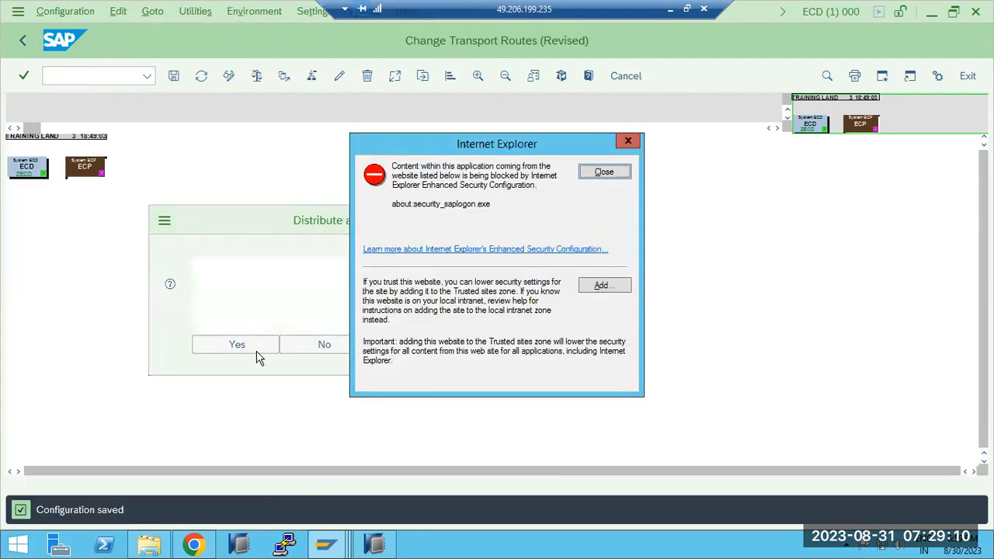
left_click(252, 342)
left_click(602, 172)
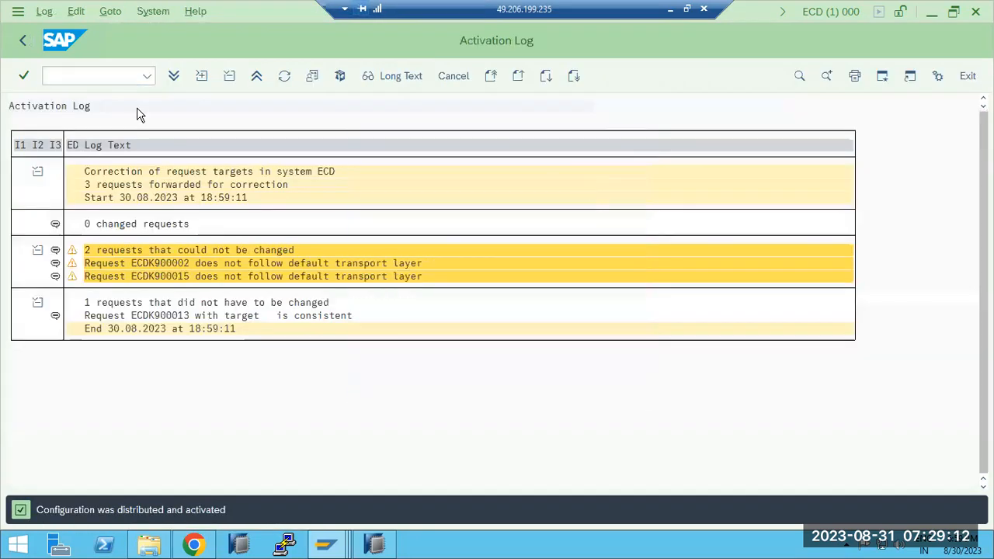
left_click(19, 41)
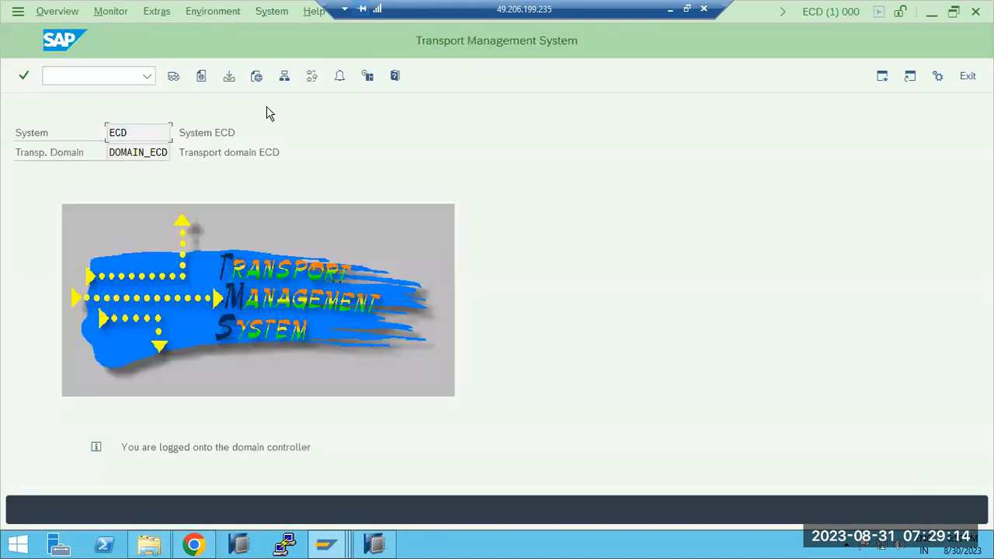
Reopen the transport routes display of ECD and switch the editor to change mode.
left_click(310, 77)
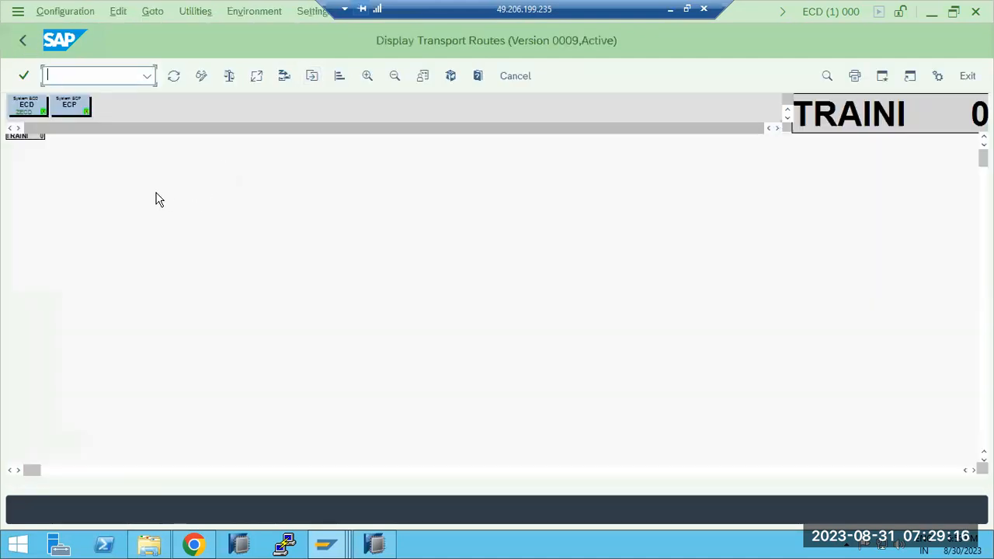
left_click(86, 14)
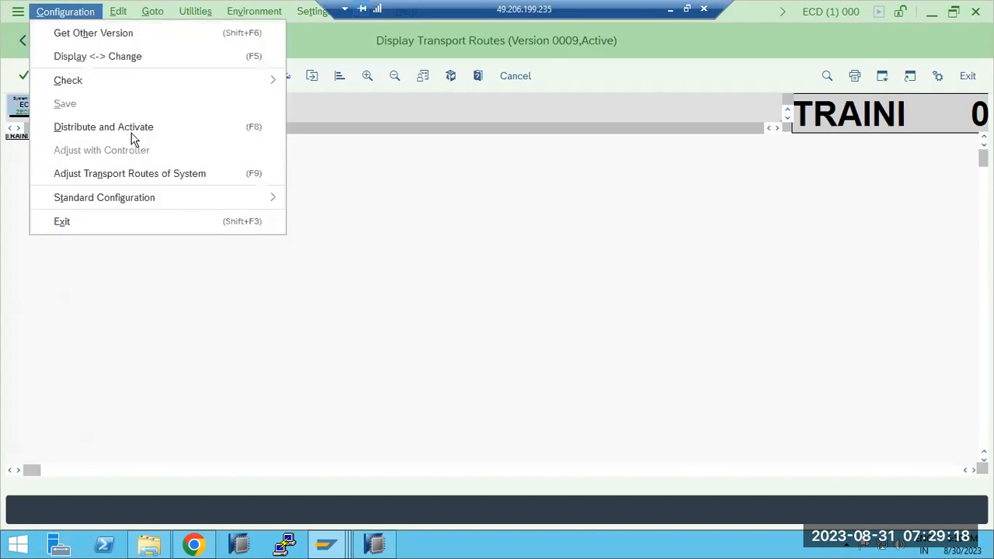
mouse_move(171, 197)
left_click(213, 317)
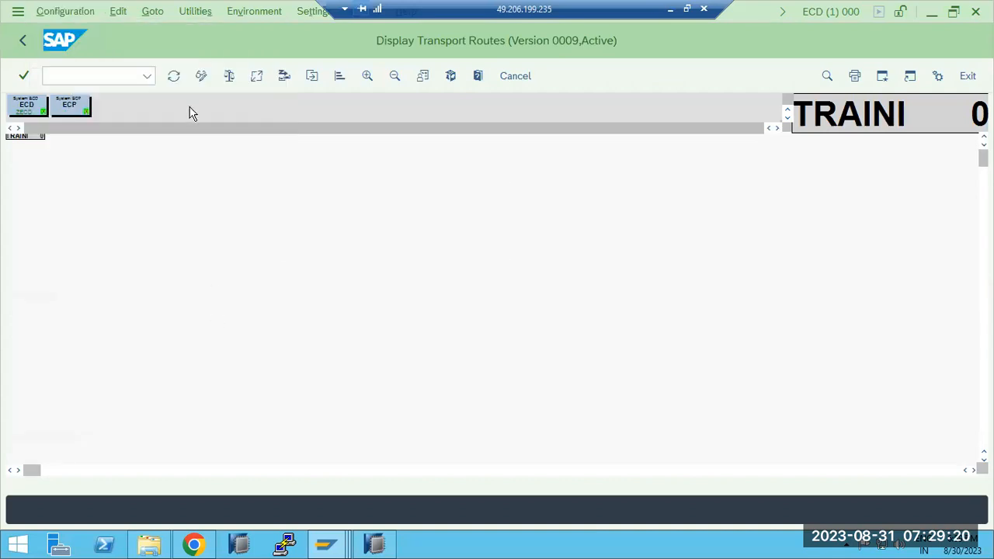
left_click(201, 75)
Create the standard Development and Production System configuration with ECP as development system and ECD as production system.
left_click(59, 10)
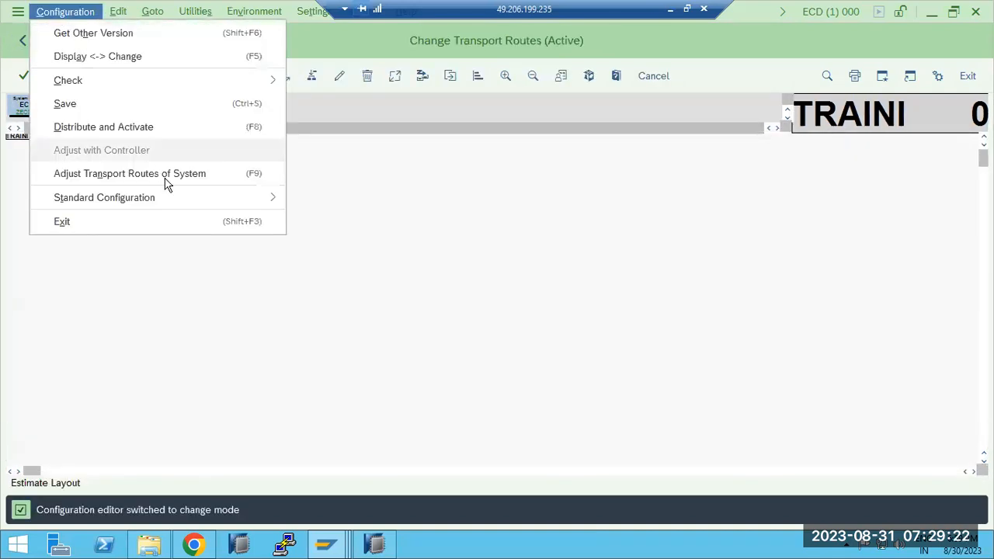
mouse_move(218, 199)
left_click(349, 223)
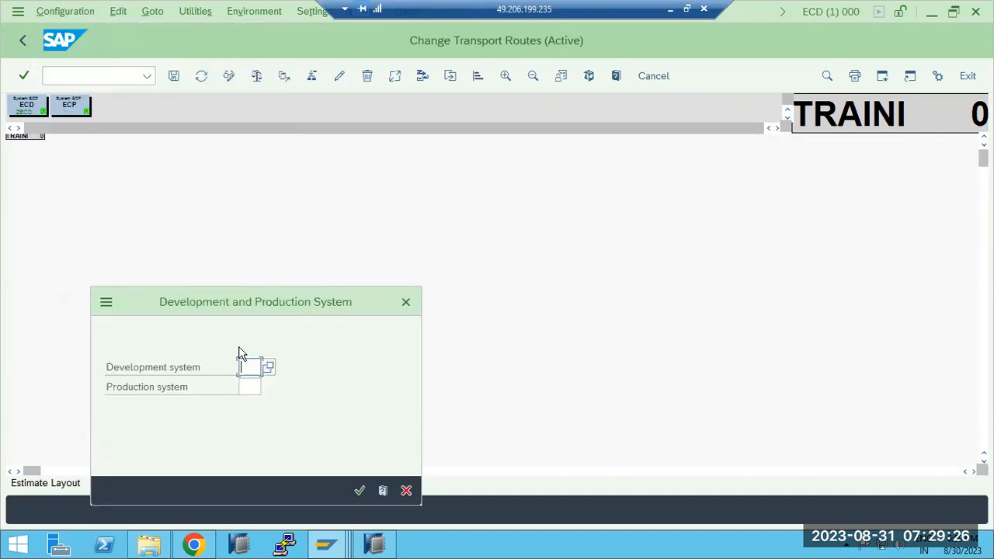
type("ECP")
key("Tab")
type("ECD")
left_click(360, 491)
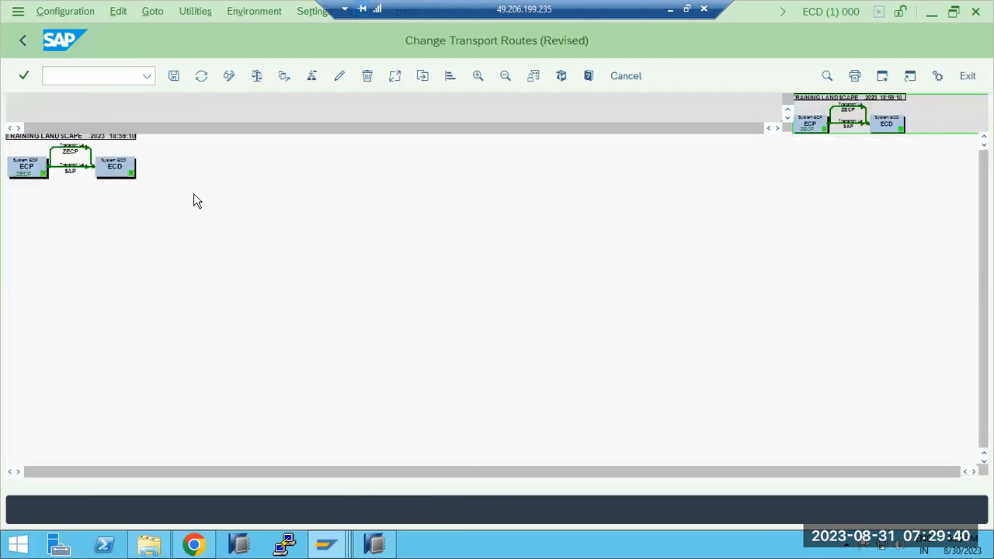
Save the route configuration with short text TRAINING LANDSCAPE, distribute and activate it, and leave the routes editor after viewing the diagram enlarged.
left_click(173, 76)
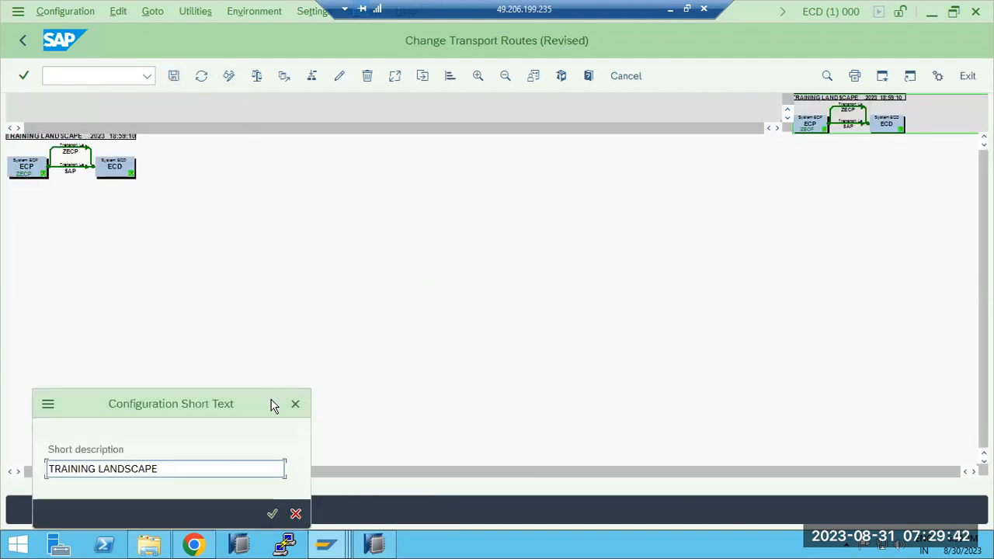
left_click(272, 512)
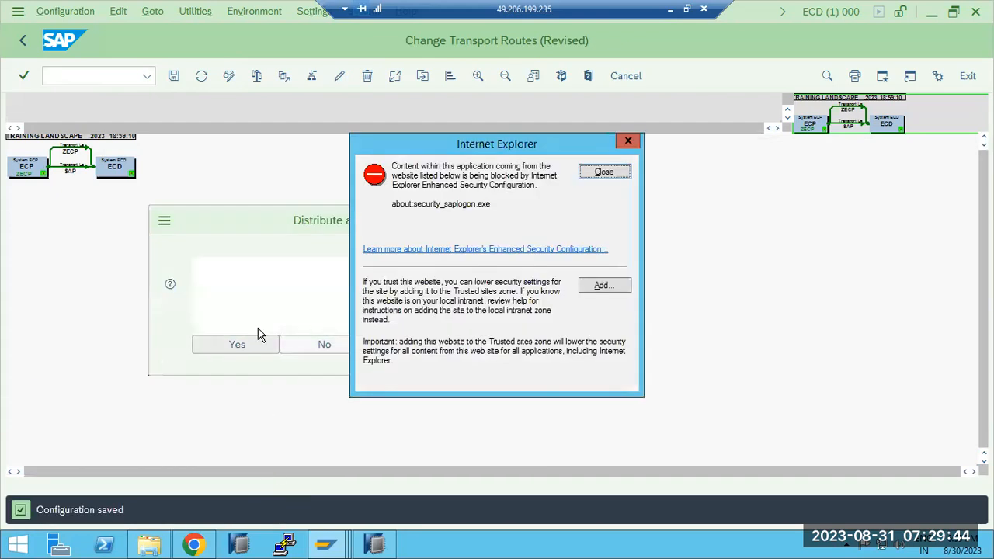
left_click(598, 173)
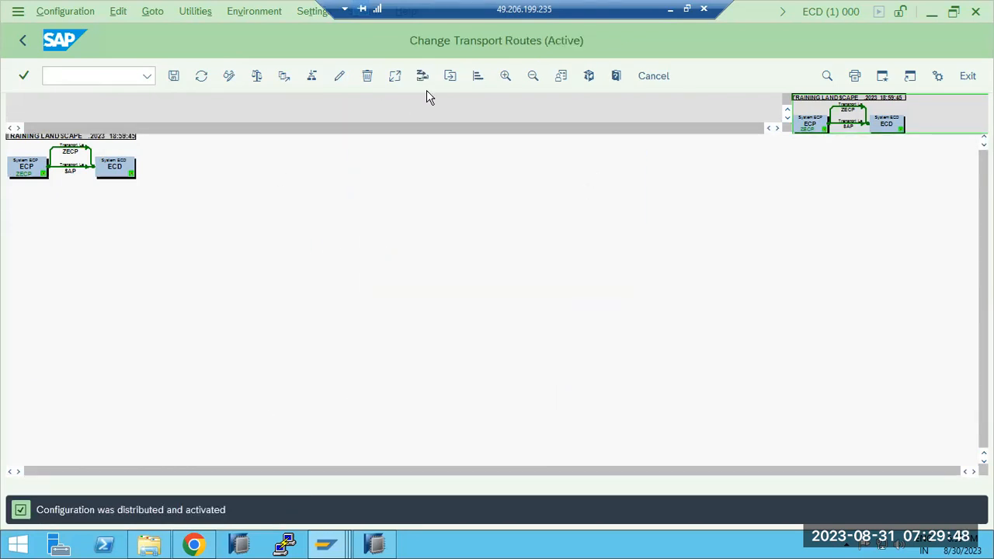
left_click(505, 76)
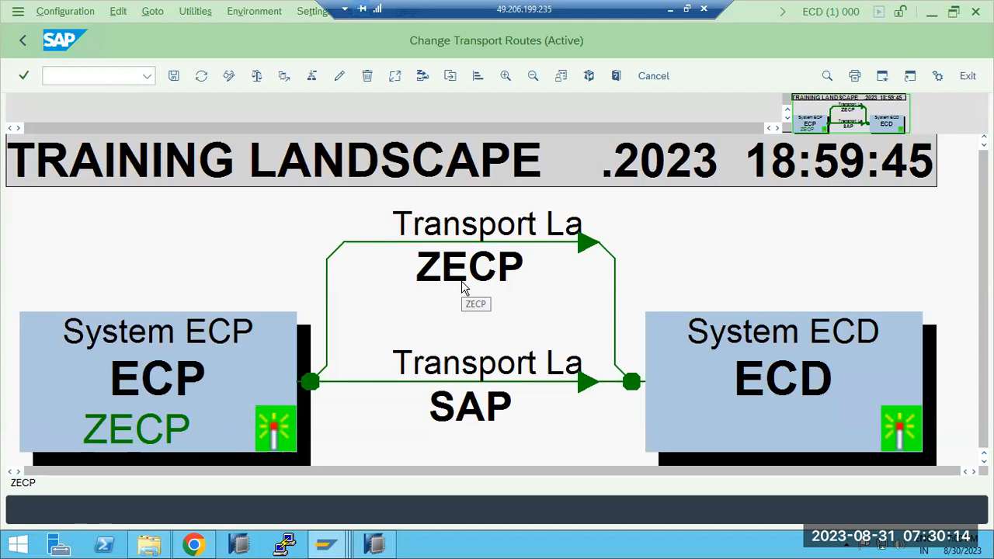
left_click(23, 41)
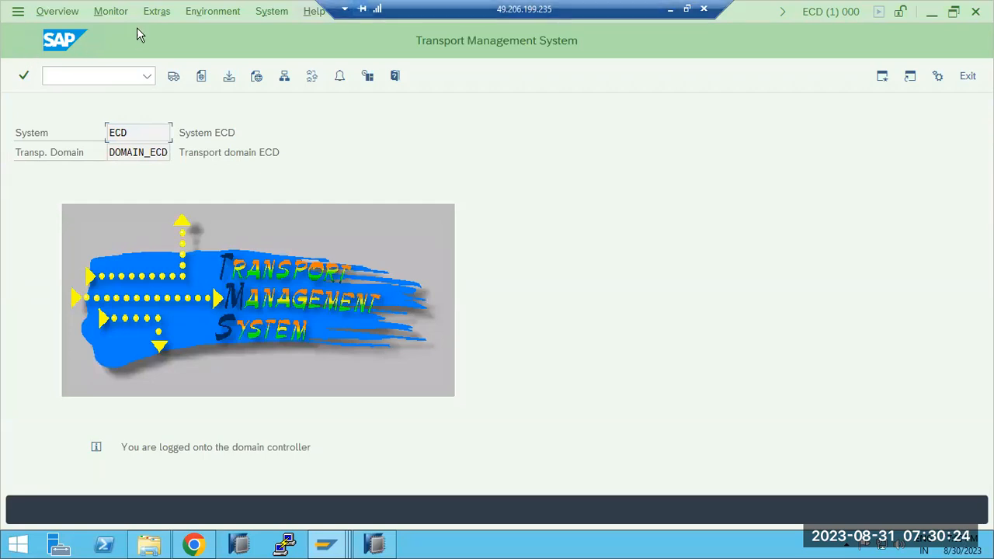
Switch to the Paint notes and undo all earlier text and drawings until the canvas is blank.
key("alt+Tab")
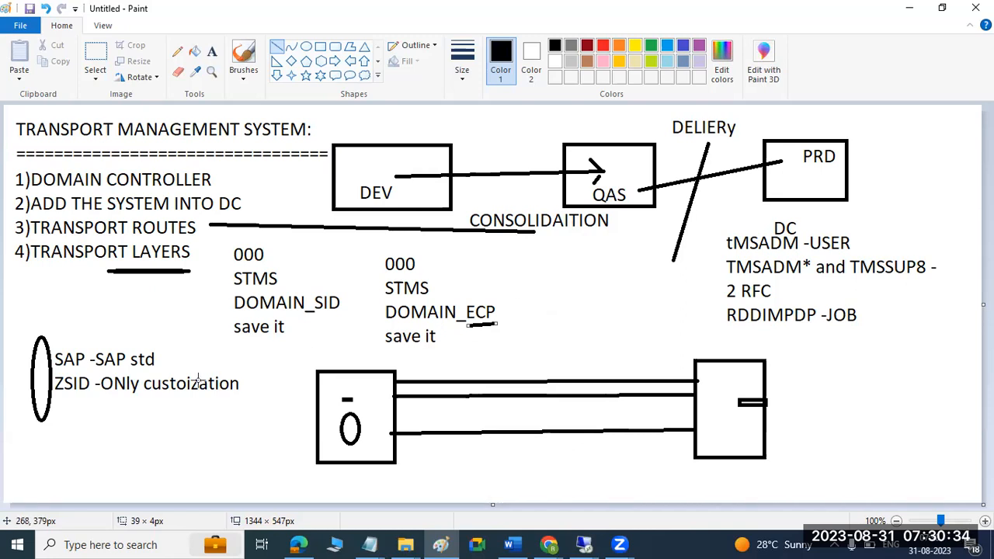
key("ctrl+z")
key("ctrl+z")
key("ctrl+z")
key("ctrl+z")
key("ctrl+z")
key("ctrl+z")
key("ctrl+z")
key("ctrl+z")
key("ctrl+z")
key("ctrl+z")
key("ctrl+z")
key("ctrl+z")
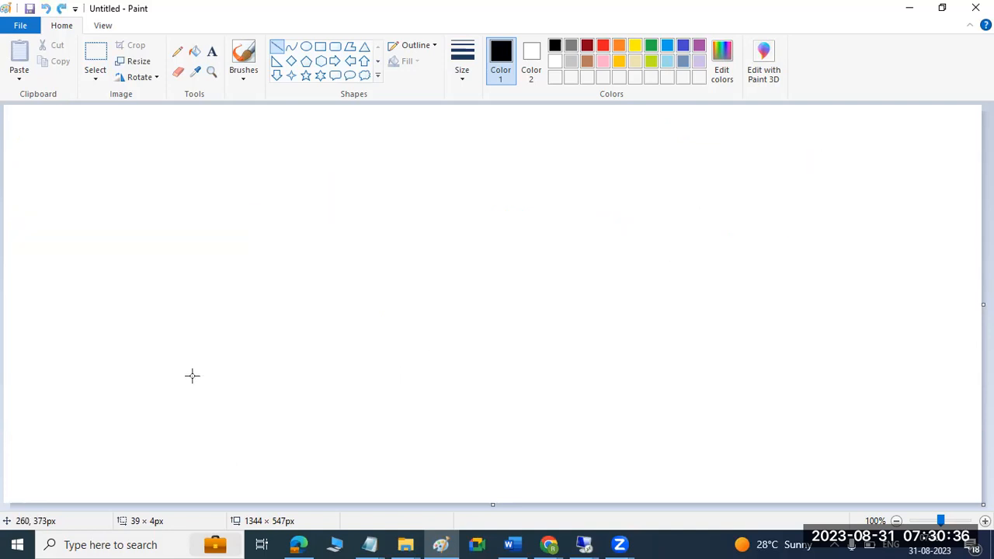
Add a text box across the upper canvas with the lines "1)How to create the TR" and "2)how to imort the TR".
left_click(212, 52)
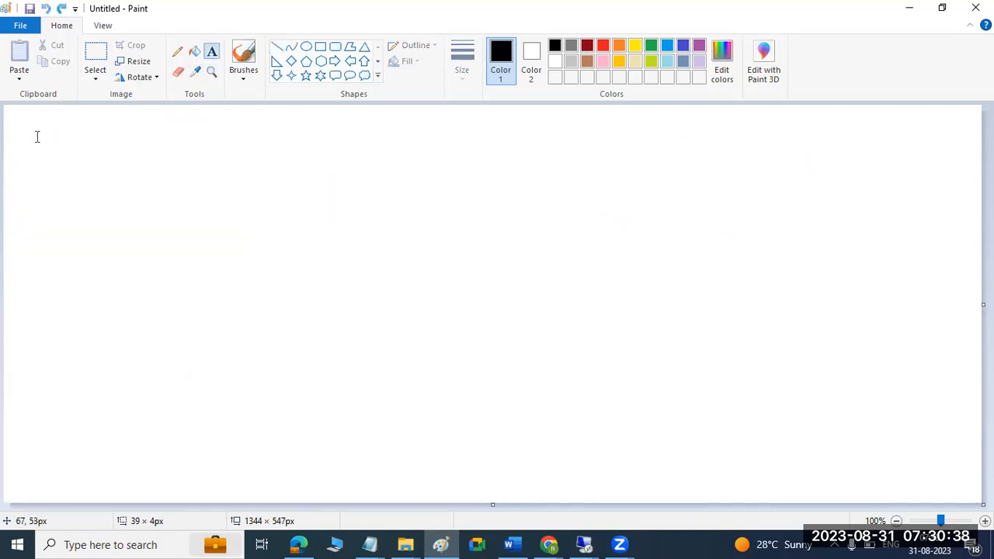
left_click_drag(7, 123, 760, 246)
type("1")
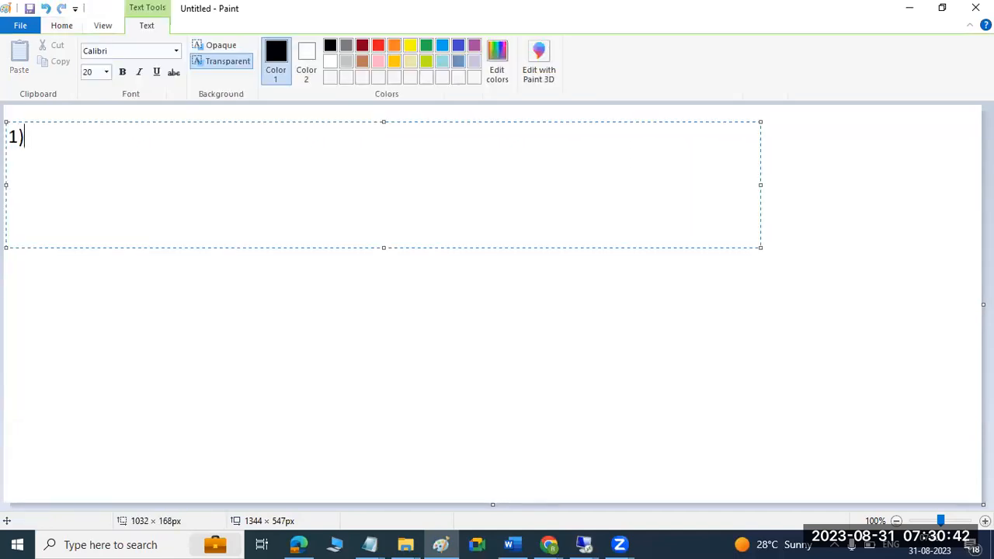
type(")How to ")
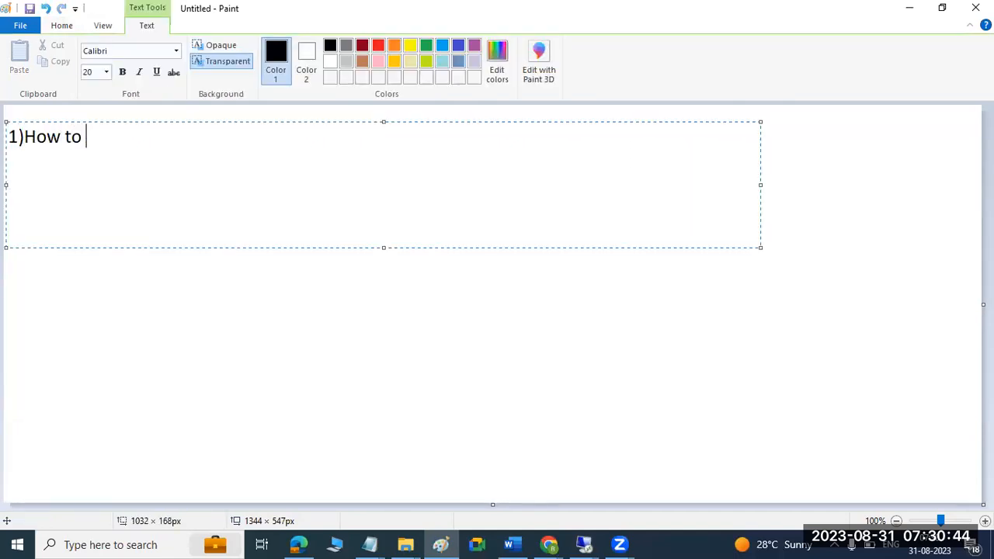
type("create the")
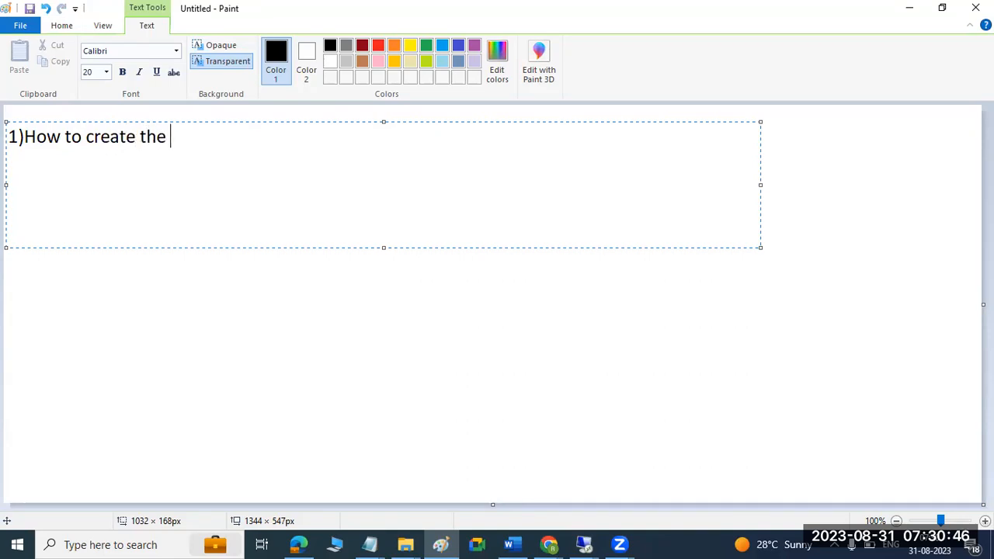
type(" TR")
key("Return")
type("2)how to imor")
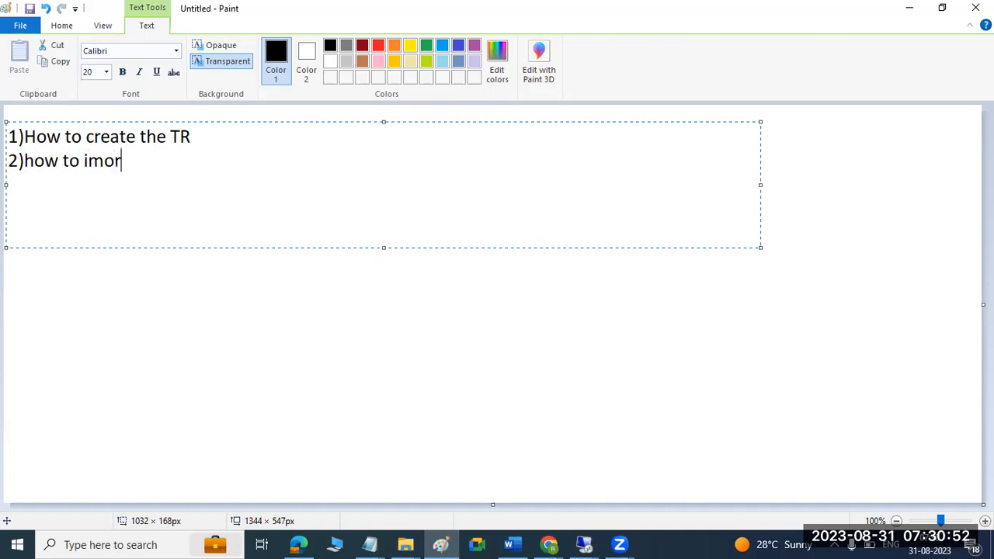
type("t the TR")
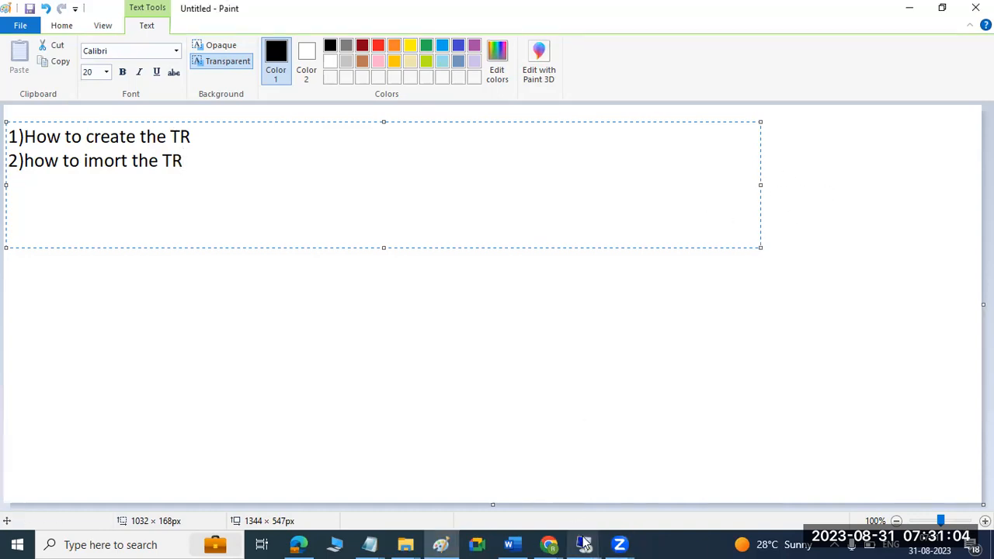
mouse_move(584, 543)
left_click(670, 474)
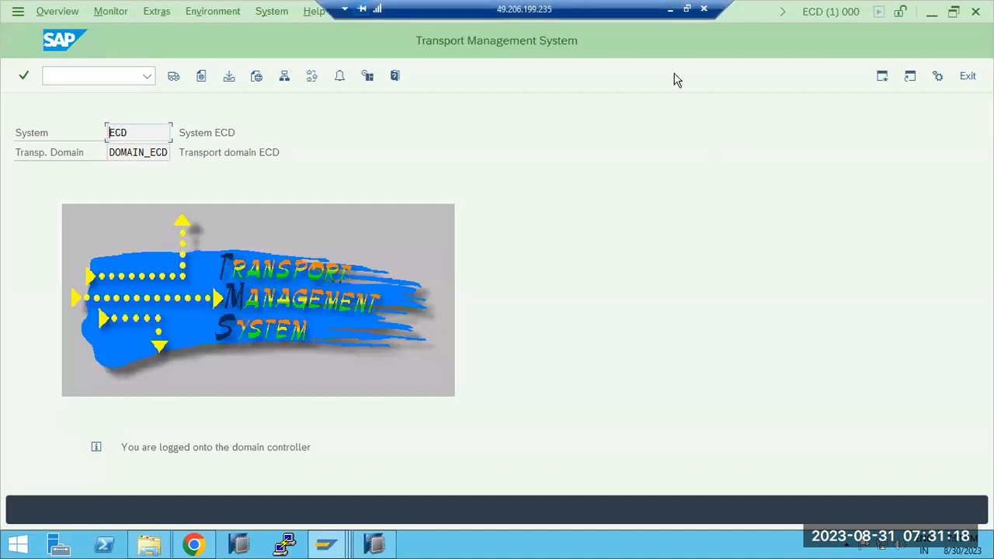
left_click(671, 9)
left_click(324, 312)
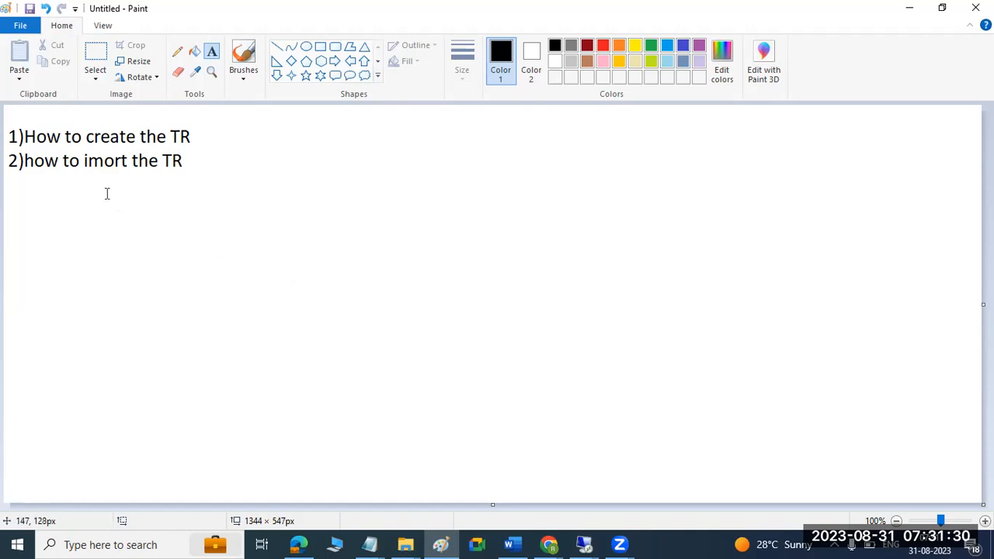
left_click_drag(94, 184, 758, 495)
Switch to File Explorer in the remote session and open the bin folder under C:\usr\sap\trans to view its files.
mouse_move(584, 542)
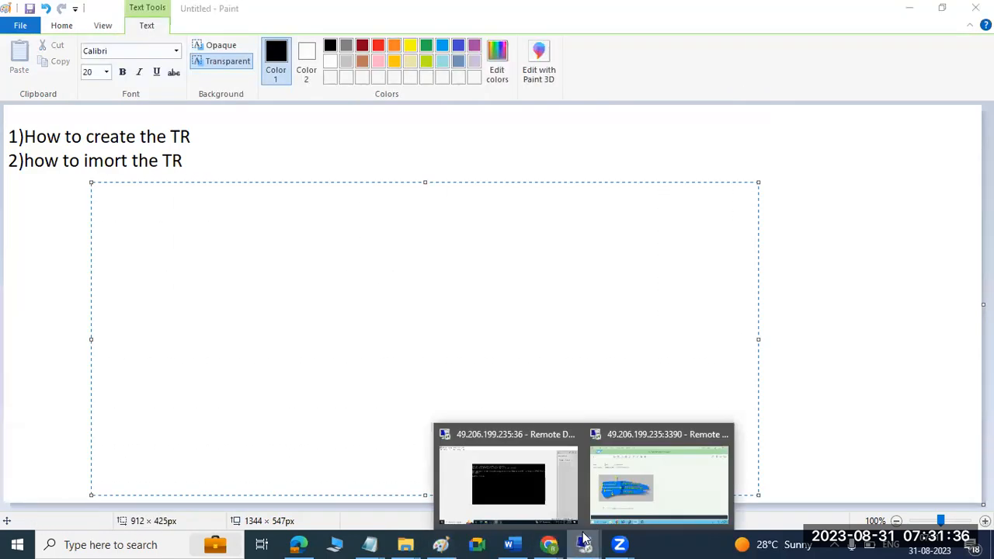
left_click(603, 436)
left_click(162, 547)
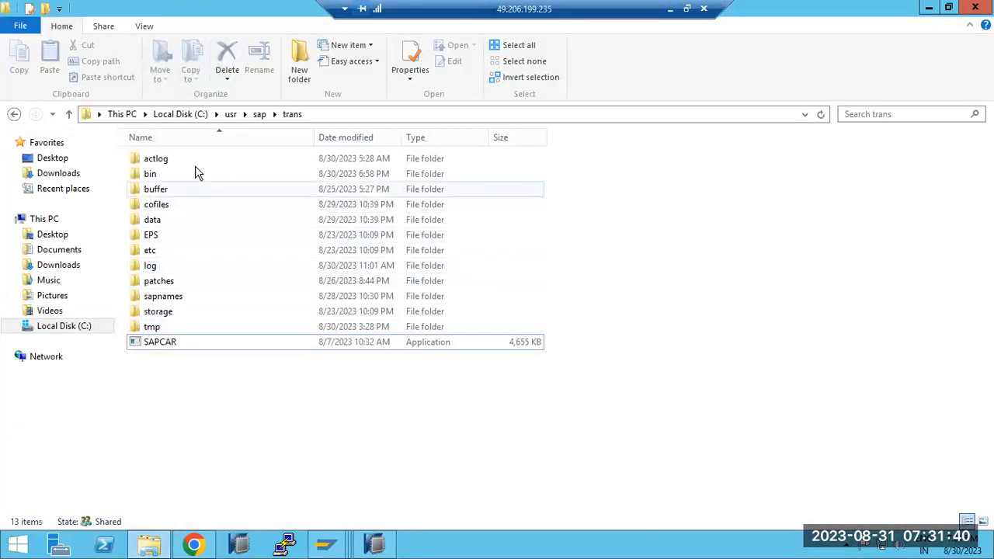
left_click(324, 117)
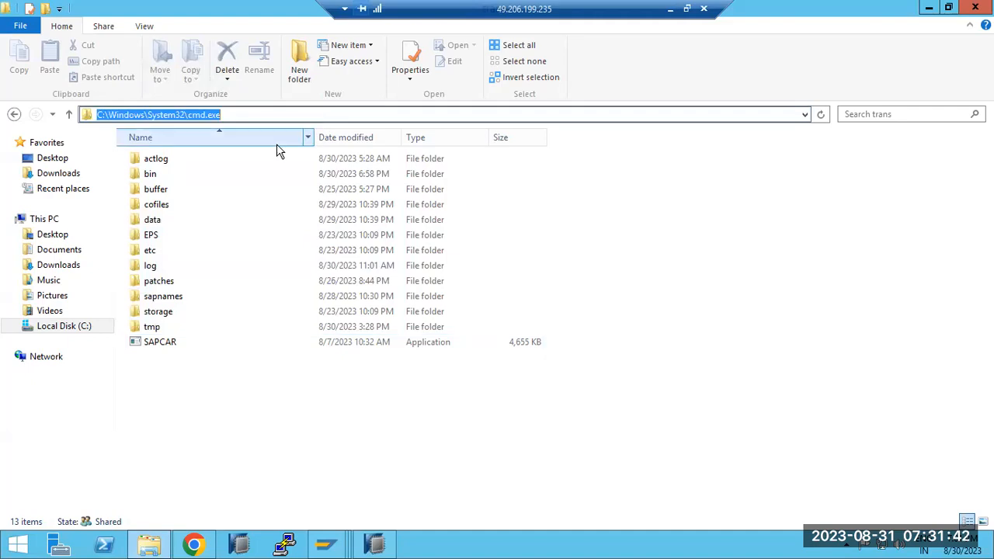
double_click(155, 177)
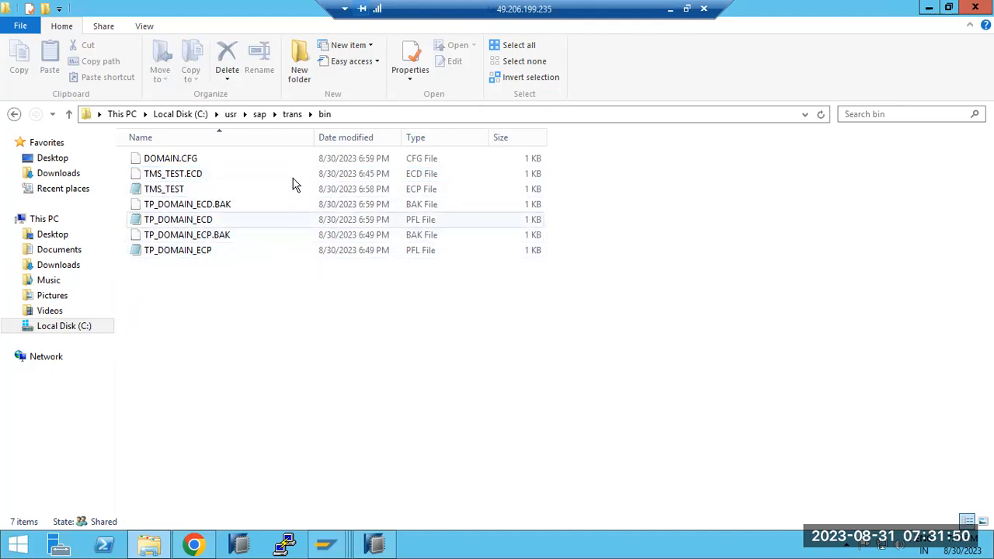
Examine the contents of the buffer and cofiles folders in the trans directory, and return to trans.
left_click(291, 114)
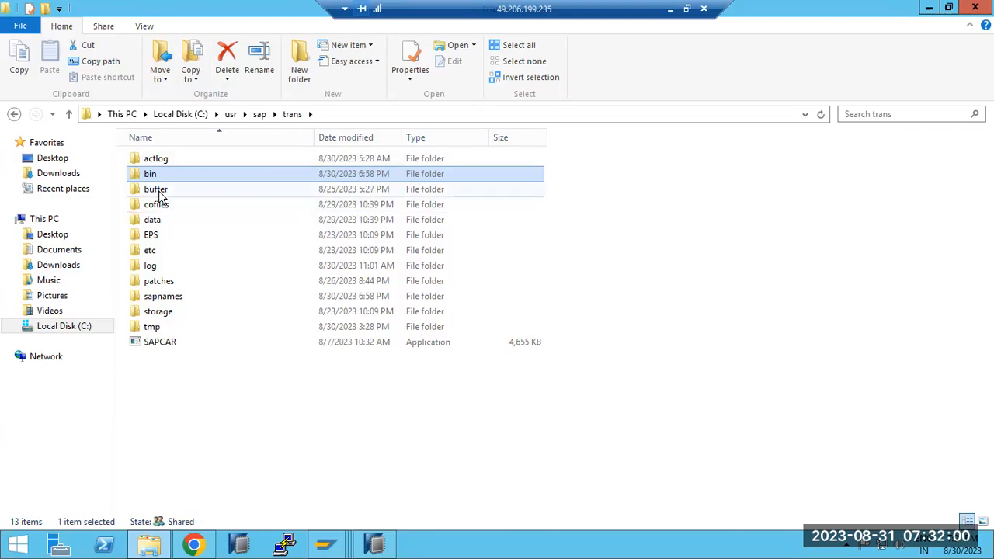
double_click(159, 190)
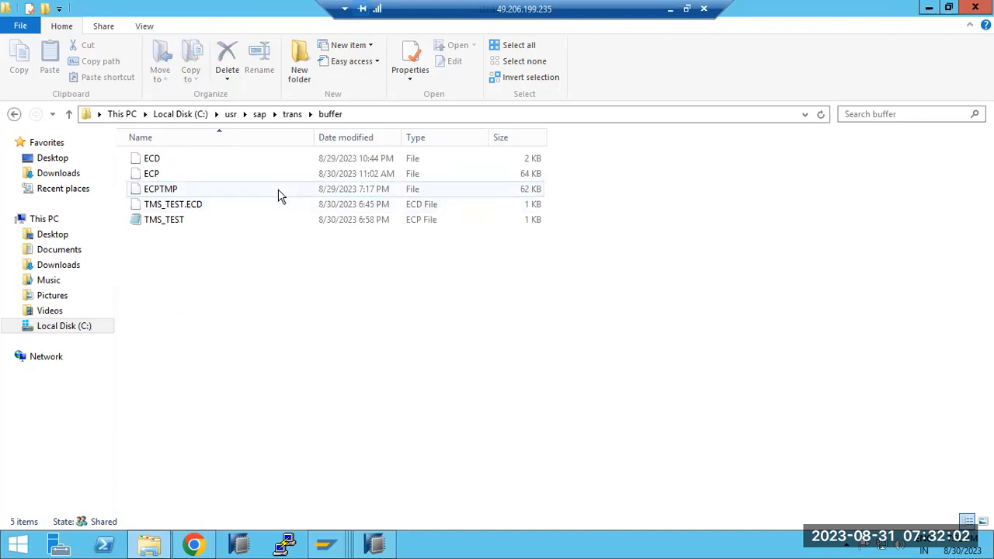
left_click(287, 116)
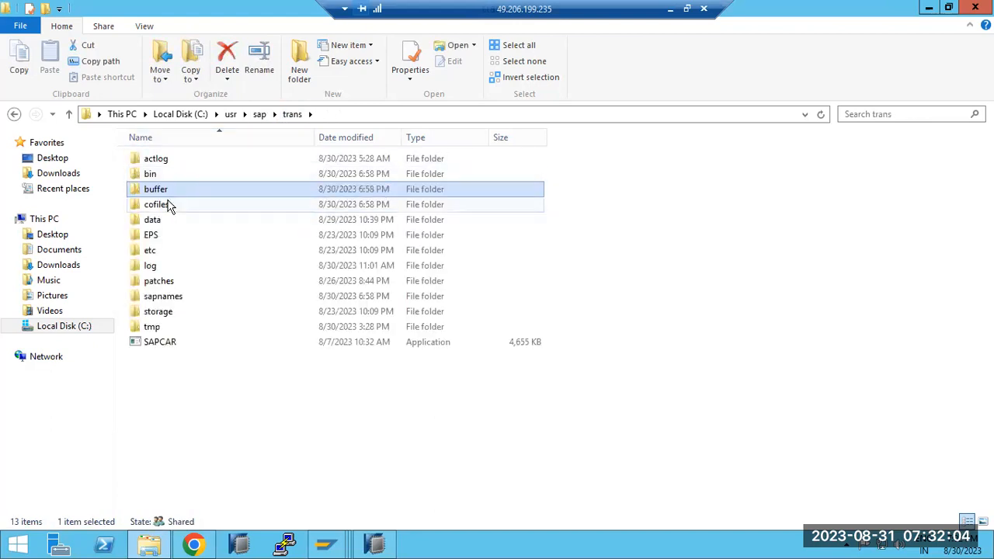
left_click(168, 206)
double_click(168, 205)
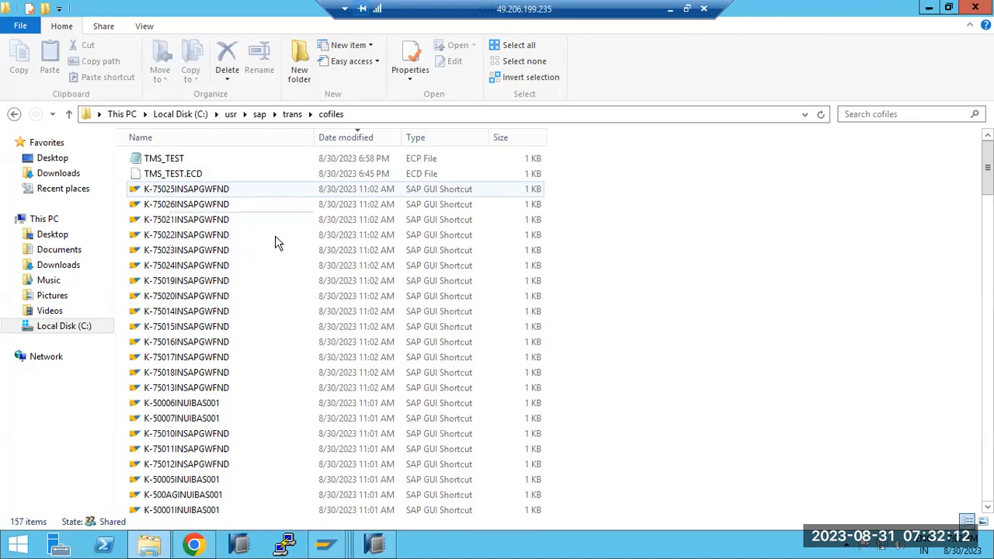
left_click(294, 115)
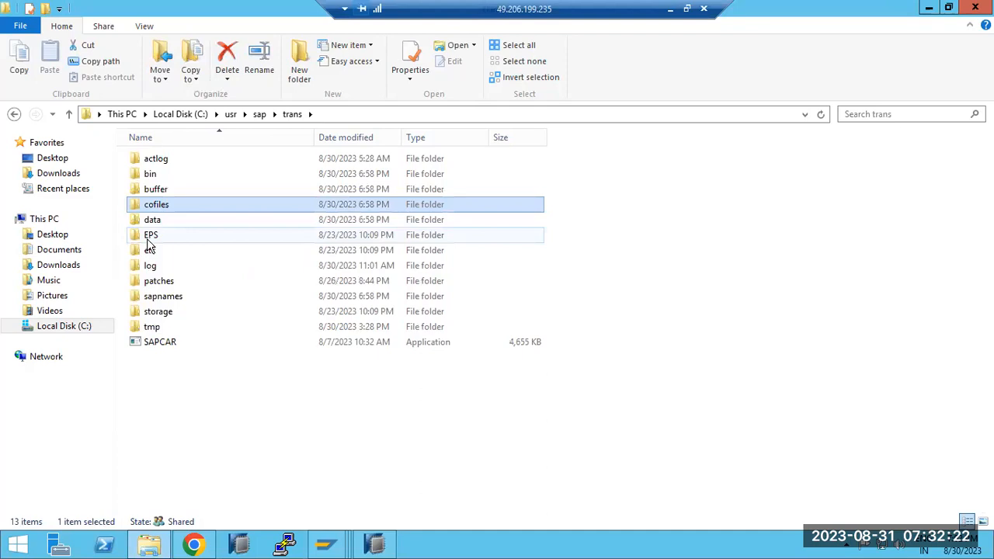
Look through the transport log files in the log folder and return to the trans directory.
left_click(150, 241)
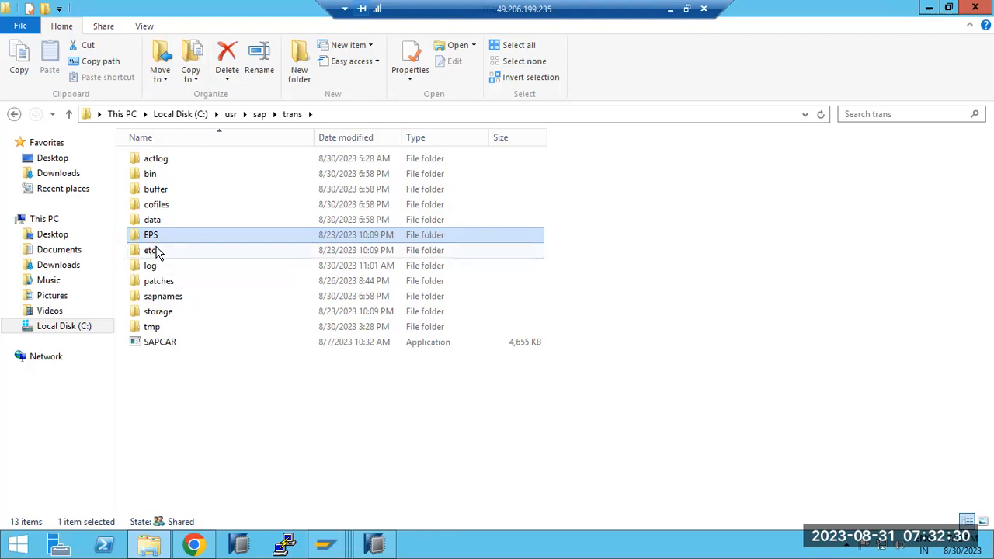
double_click(163, 267)
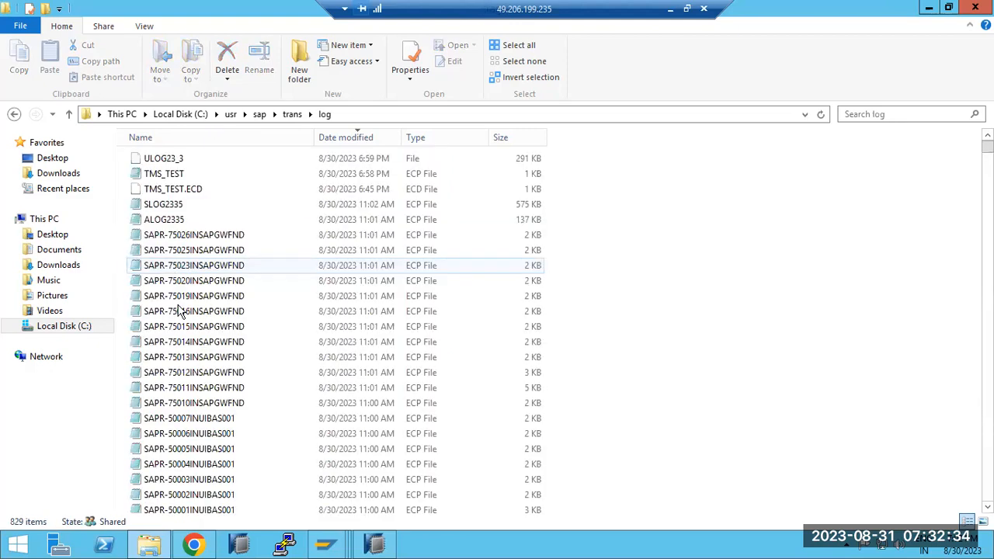
scroll(178, 310, "down", 20)
scroll(198, 347, "down", 20)
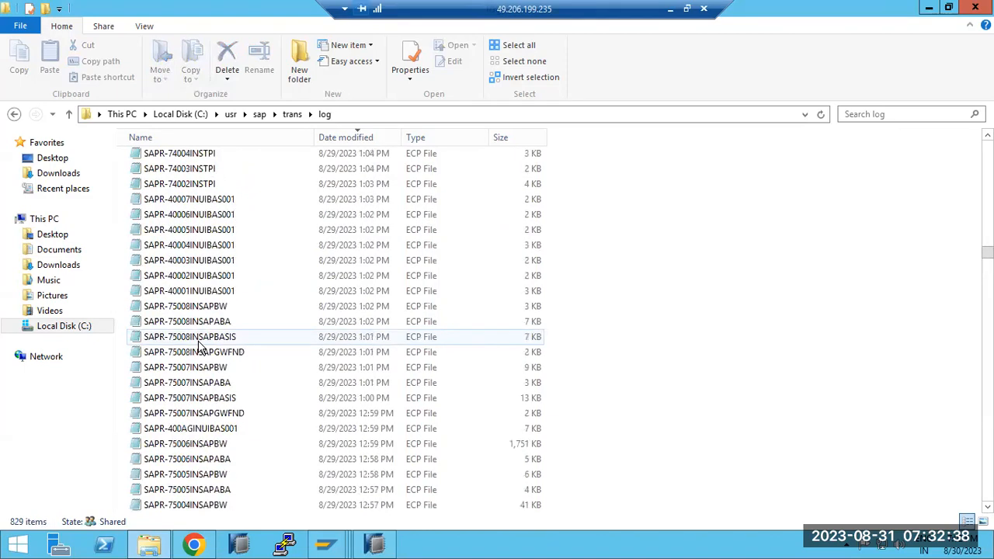
scroll(198, 347, "down", 9)
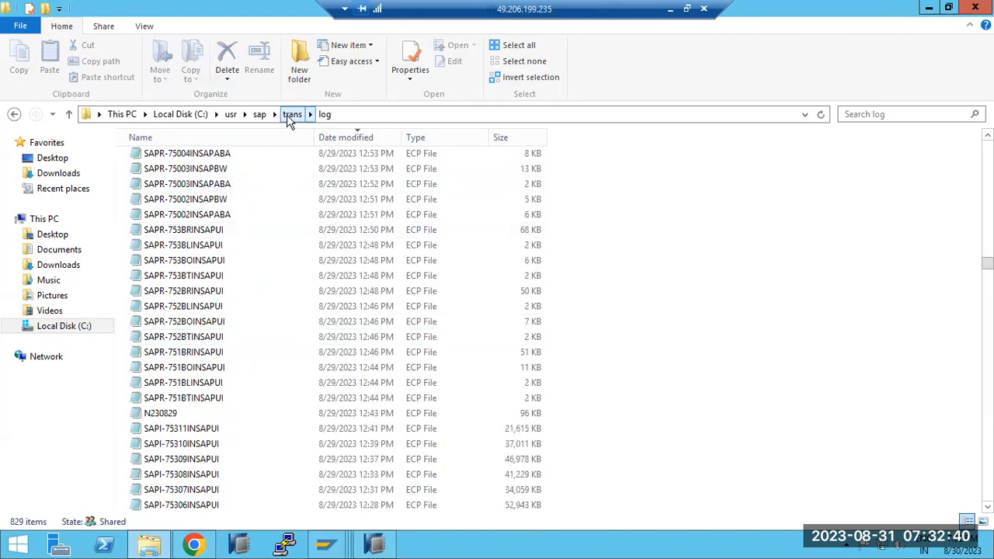
left_click(292, 115)
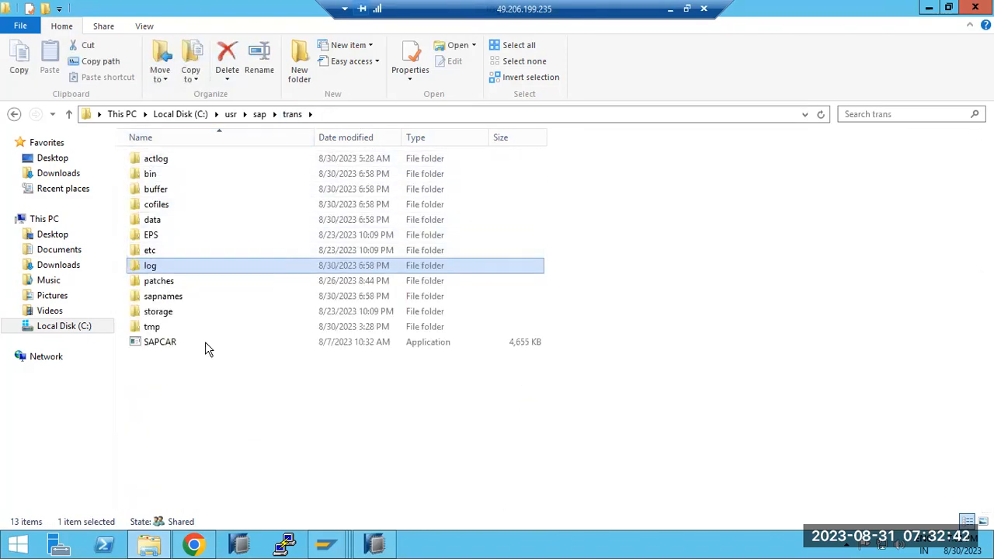
Open the TP_DOMAIN_ECD profile in the bin folder to examine its transport parameters, and close both the file and File Explorer.
double_click(155, 177)
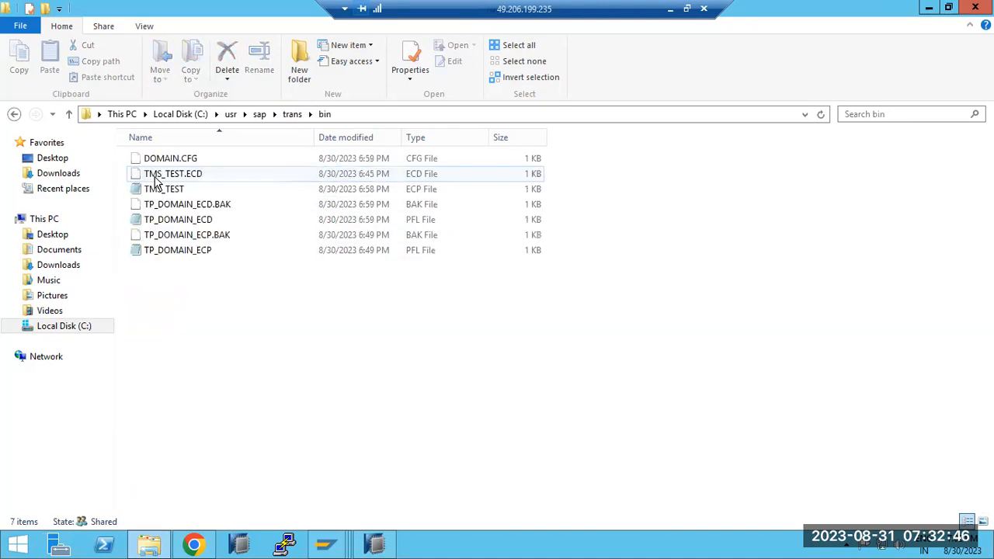
double_click(204, 226)
scroll(233, 295, "down", 1)
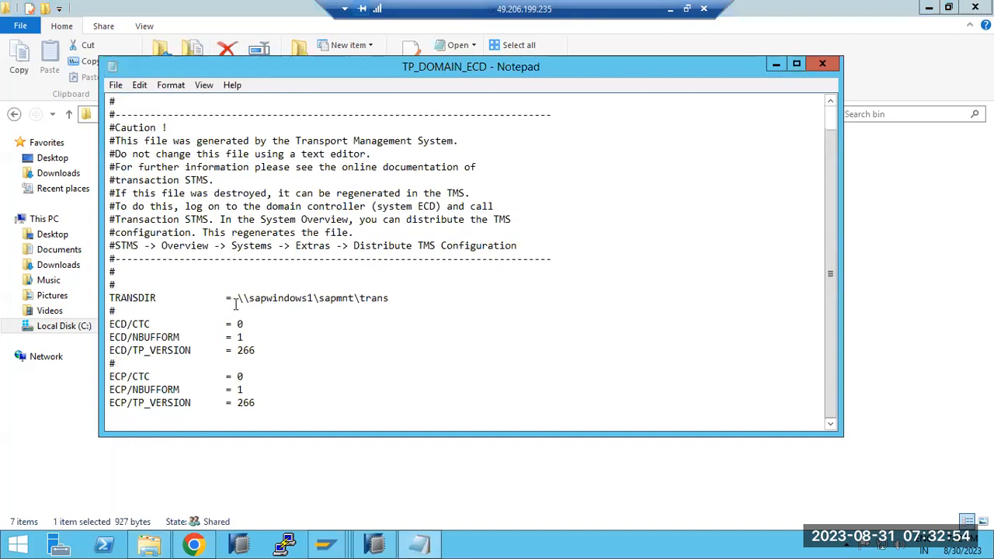
left_click(823, 64)
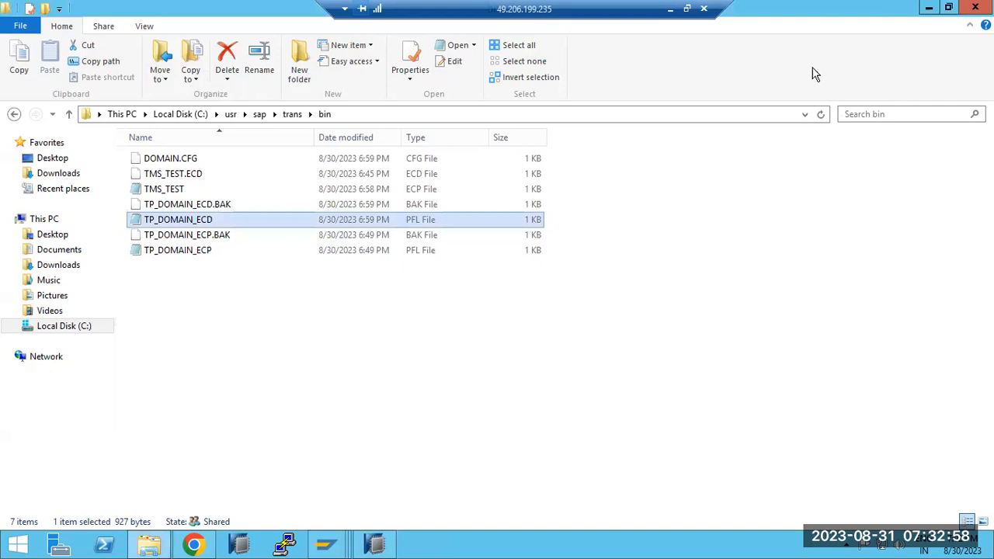
left_click(975, 8)
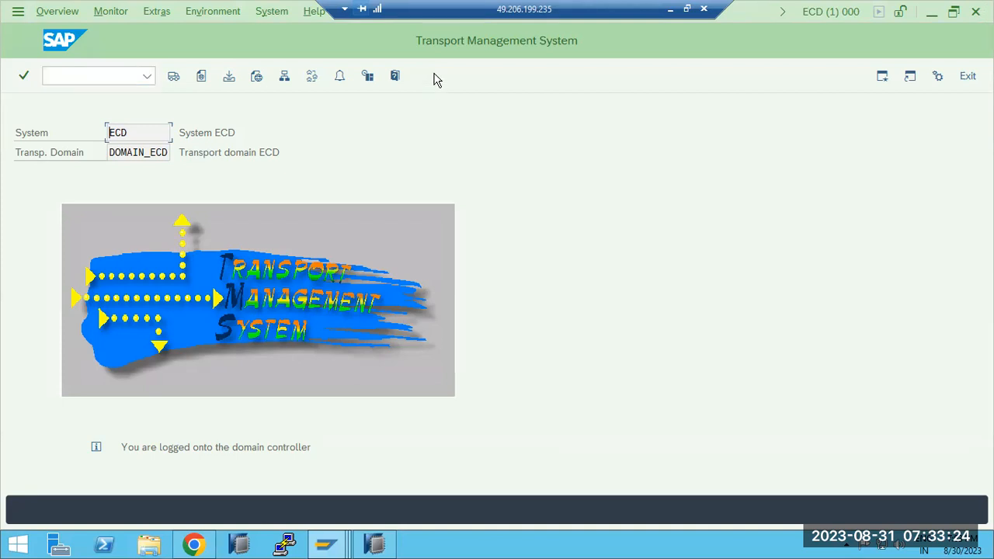
Switch to Paint and draw two long diverging black lines beside the text, plus two short slanted lines near their narrow end.
key("alt+Tab")
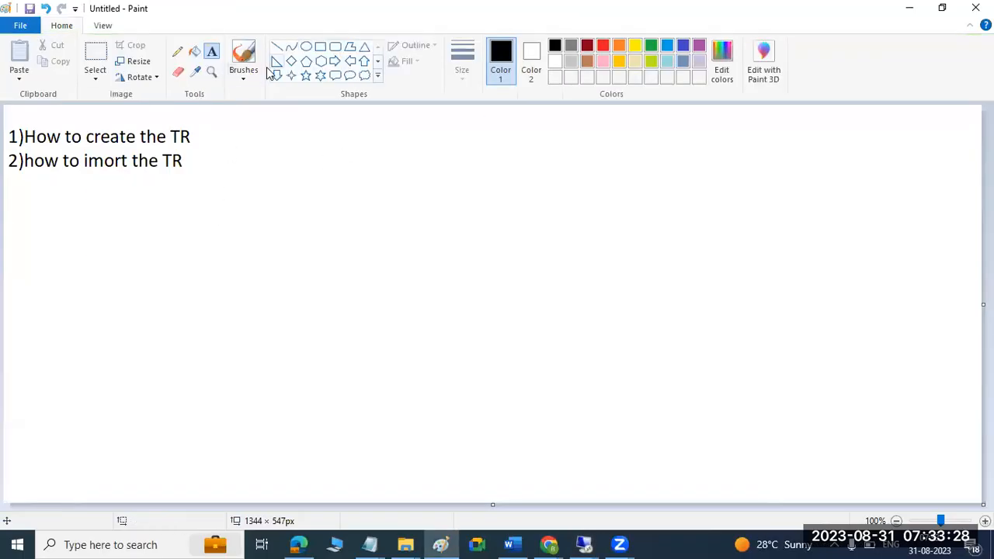
left_click(291, 47)
left_click(276, 47)
left_click_drag(204, 199, 640, 145)
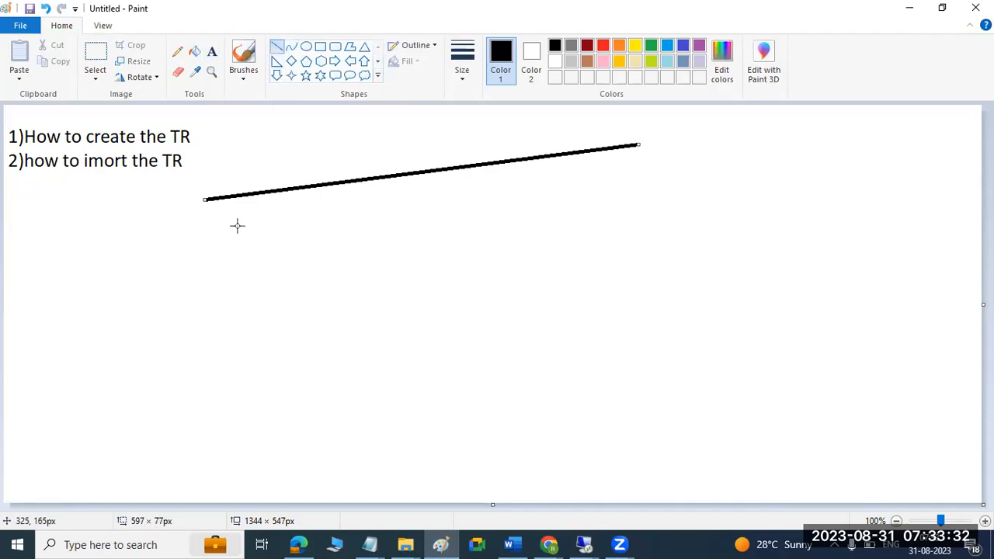
left_click_drag(205, 214, 656, 282)
left_click_drag(170, 184, 184, 228)
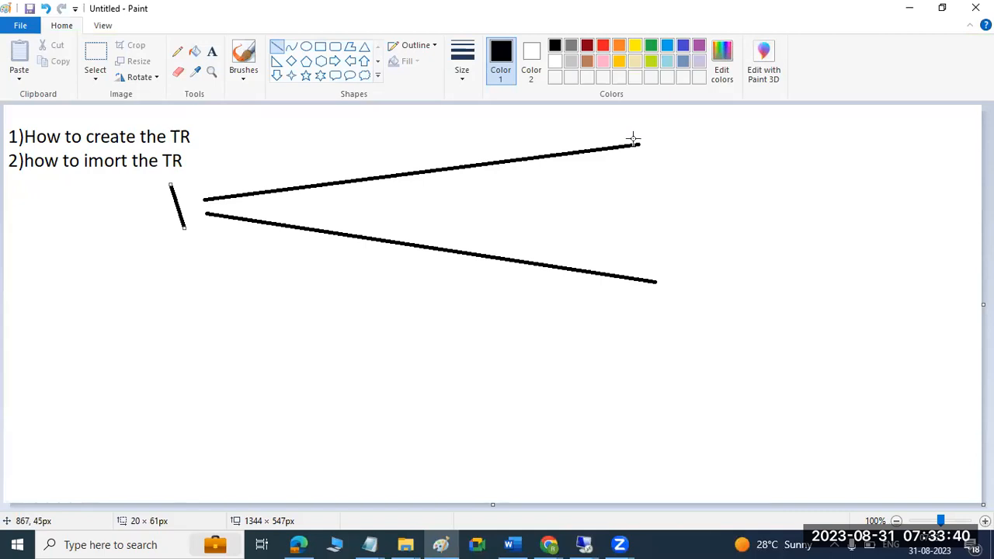
left_click_drag(195, 191, 224, 225)
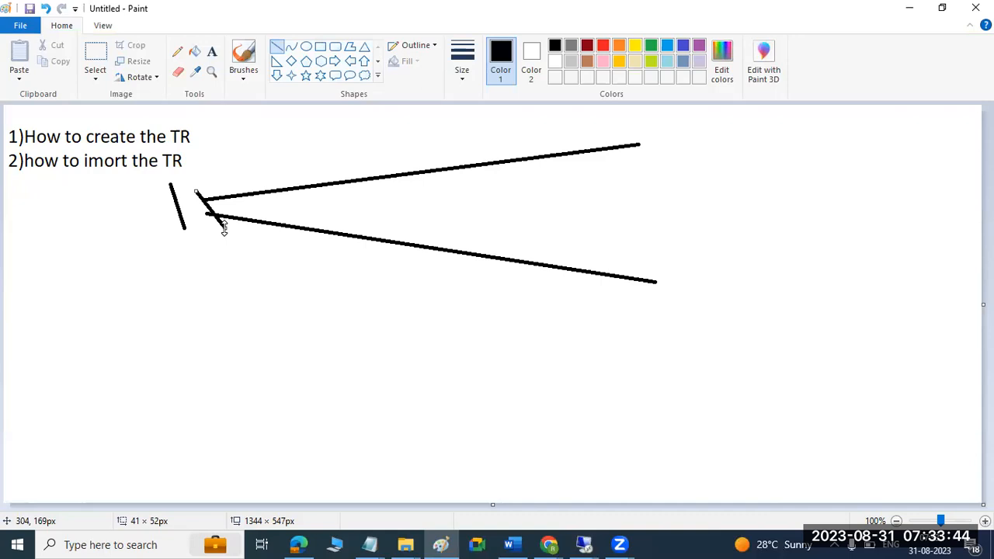
Switch back to the remote session with the Transport Management System and open the system overview of DOMAIN_ECD.
left_click(604, 542)
mouse_move(585, 544)
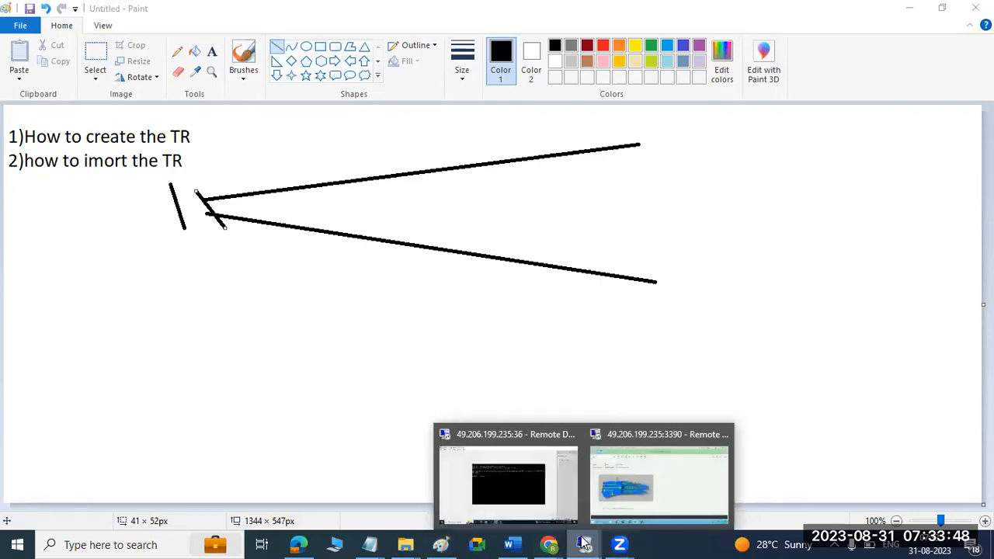
left_click(615, 481)
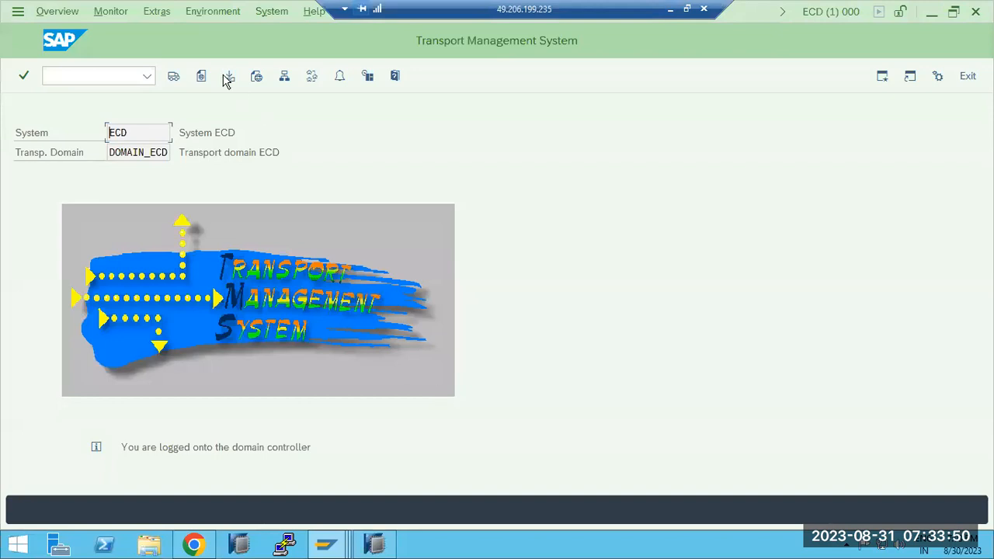
key("alt+v")
key("Left")
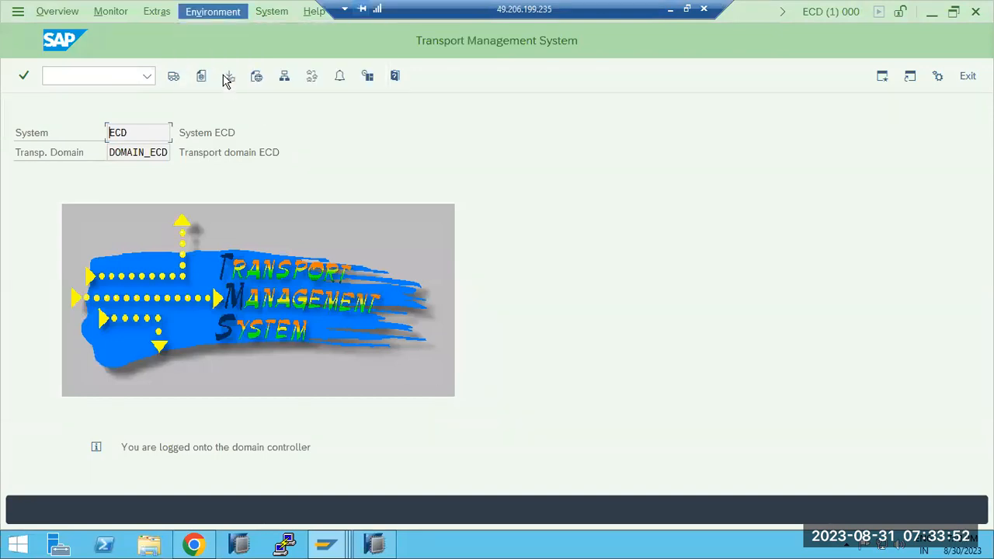
key("Left")
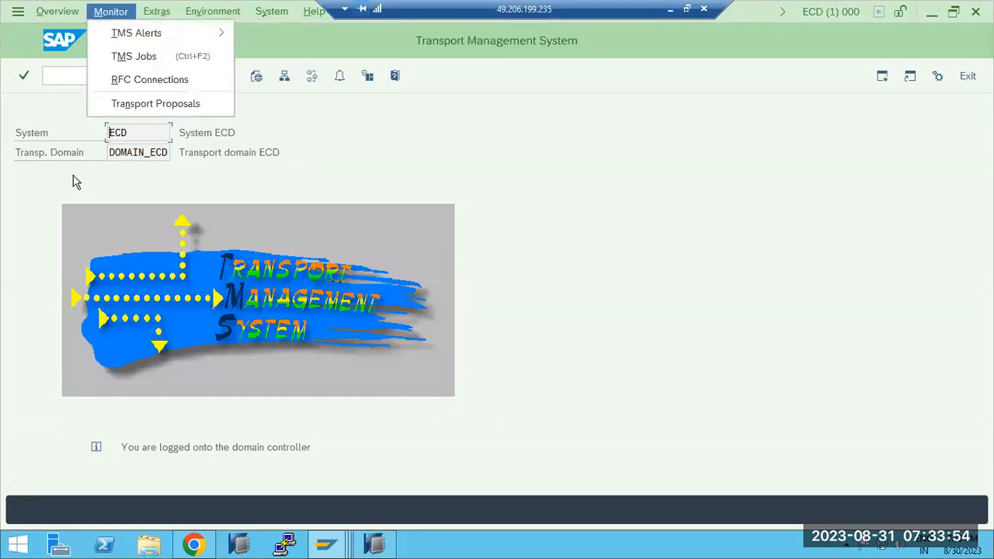
key("Escape")
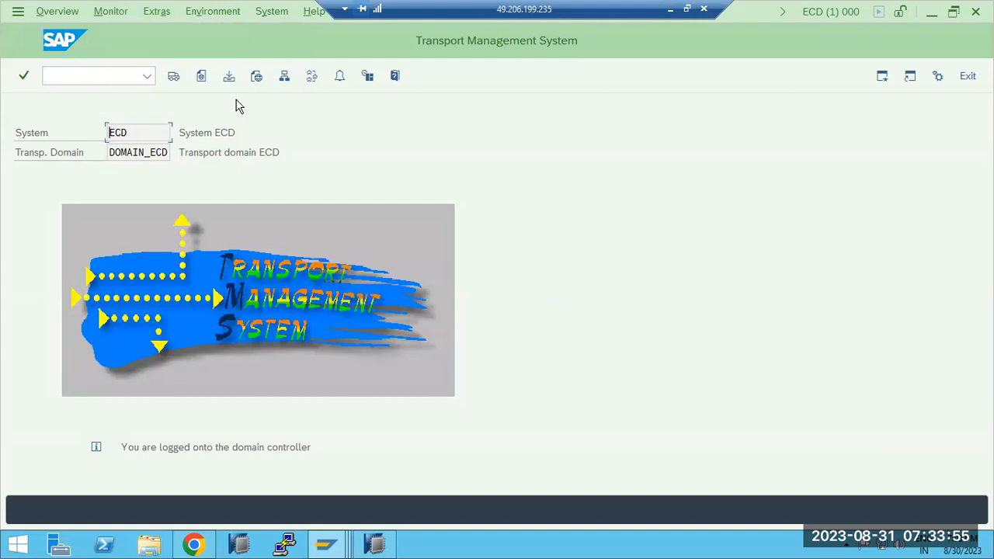
left_click(285, 77)
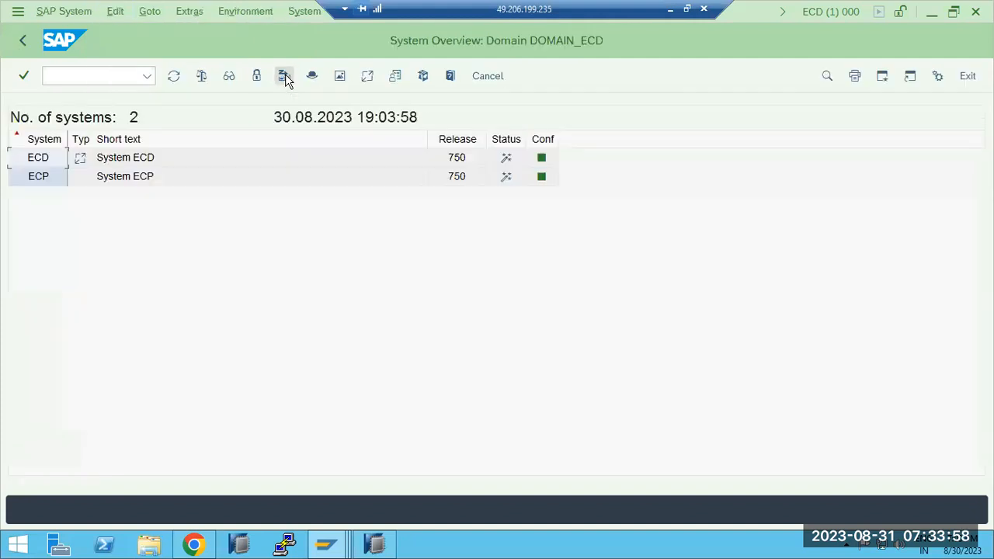
Open the transport groups display of the TMS configuration from the system overview.
key("alt+n")
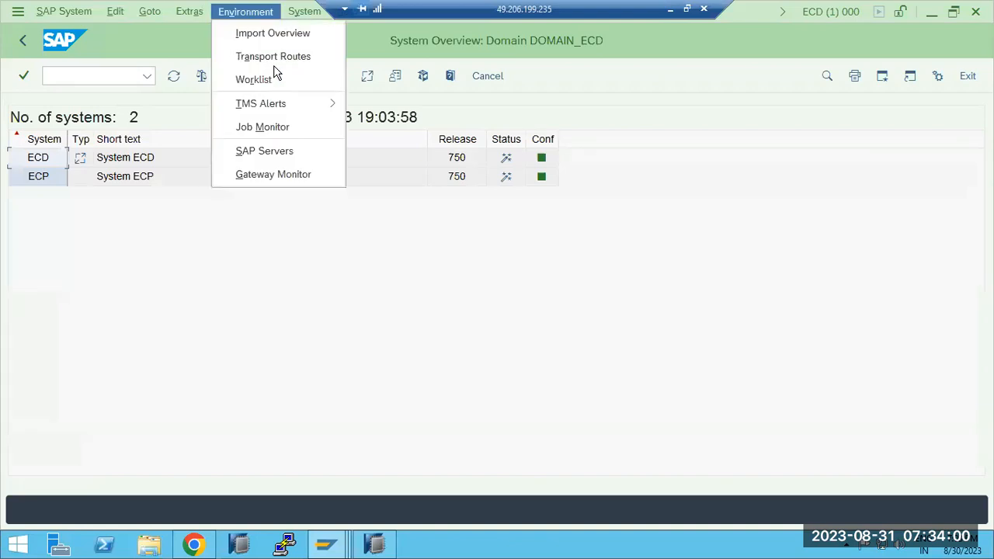
key("Right")
key("Left")
key("Left")
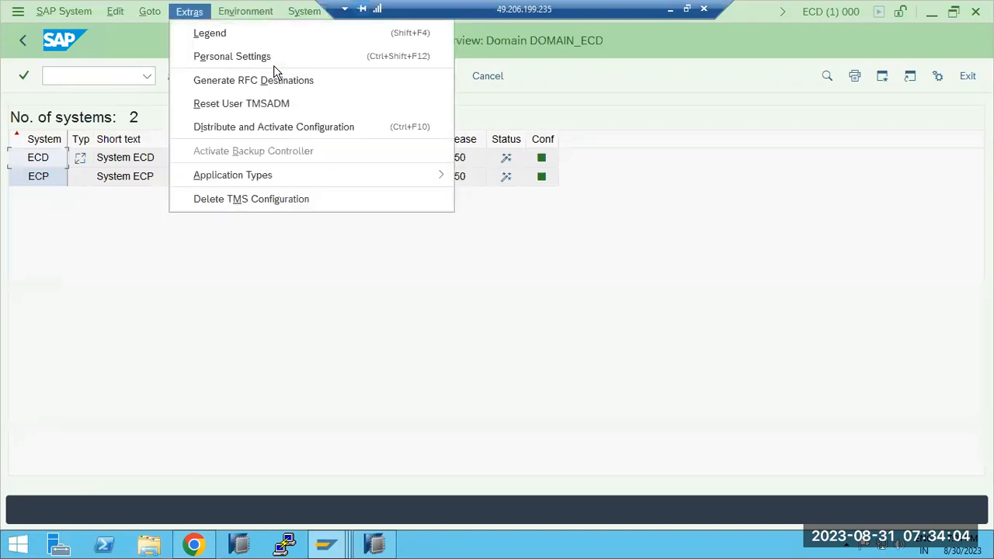
key("Left")
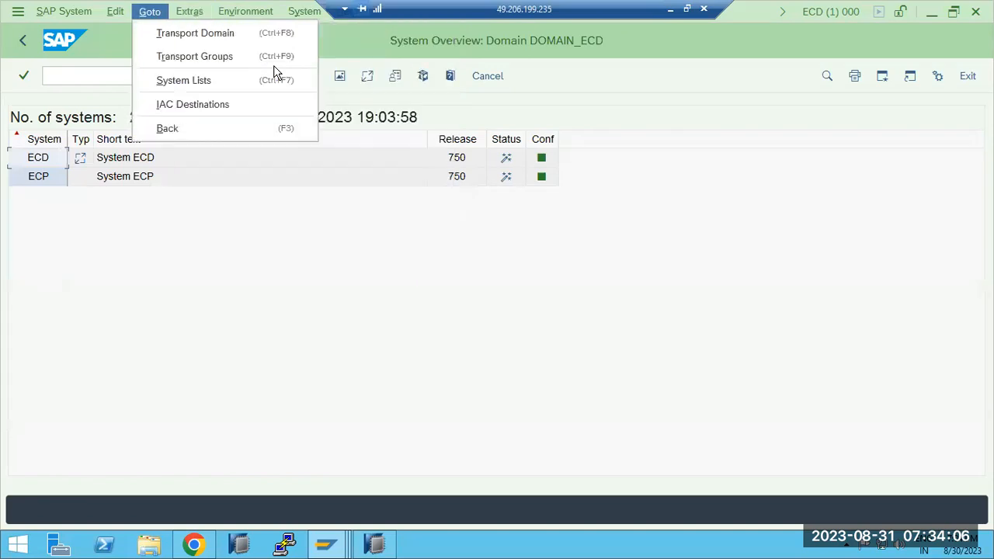
left_click(273, 61)
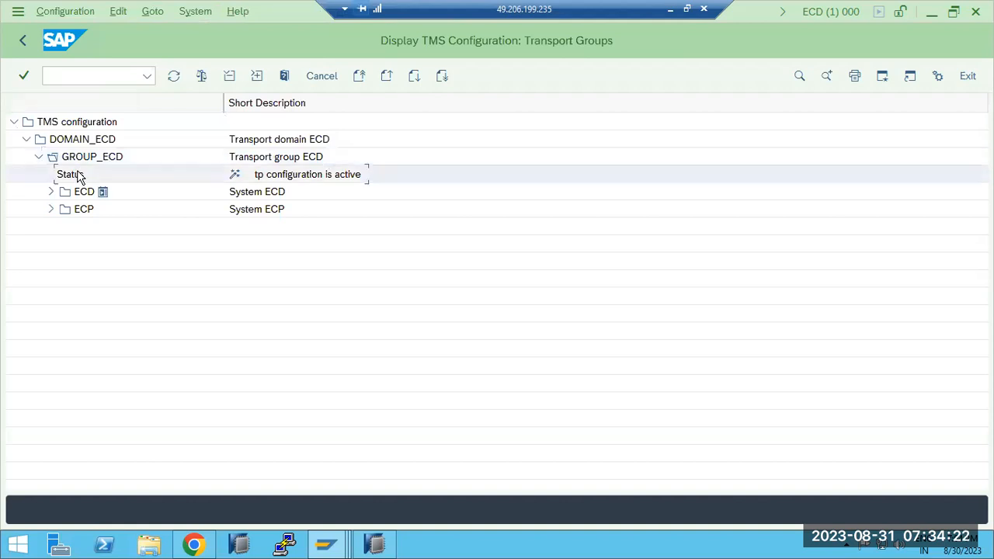
Expand systems ECD and ECP under GROUP_ECD to examine their status, host and instance details, and return to the TMS start screen.
left_click(52, 191)
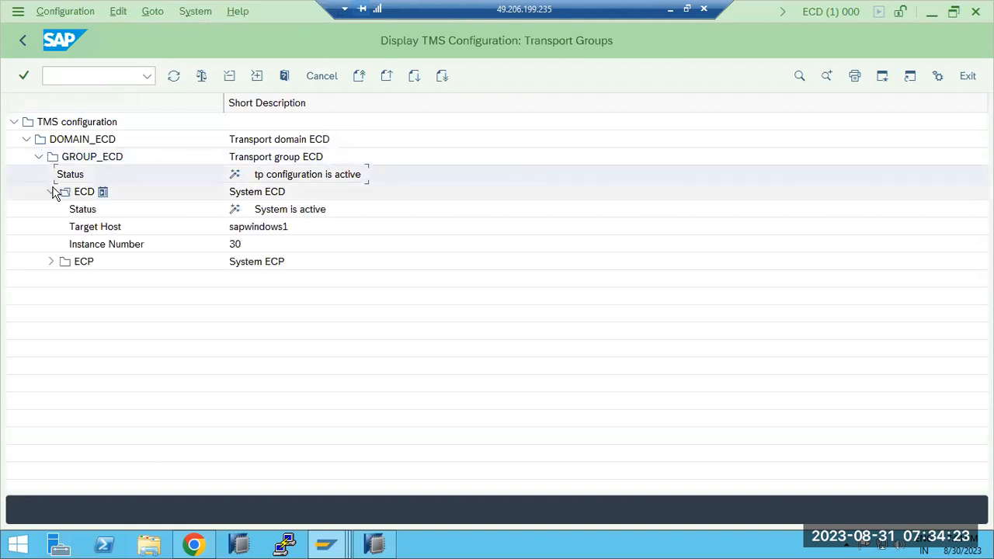
left_click(51, 262)
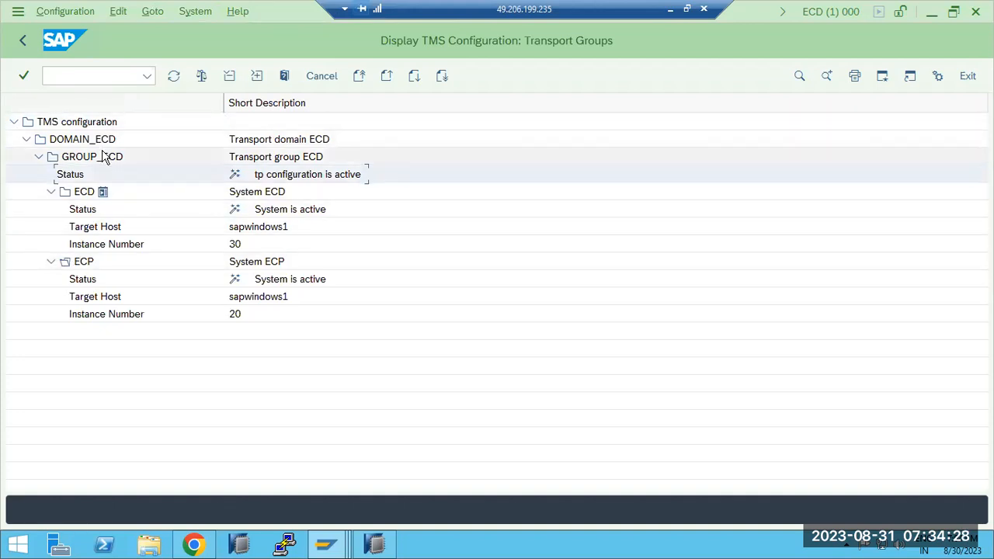
left_click(72, 15)
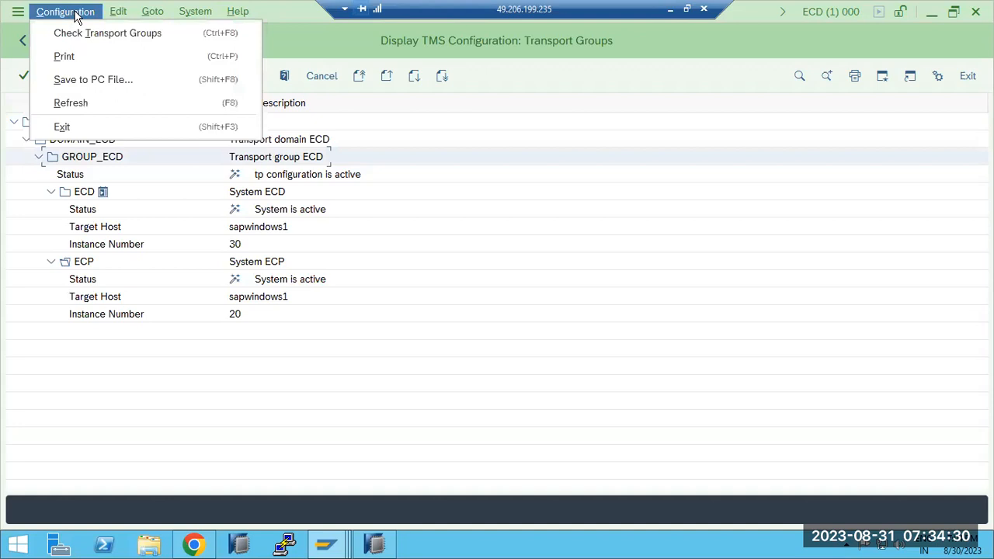
key("Right")
key("Right")
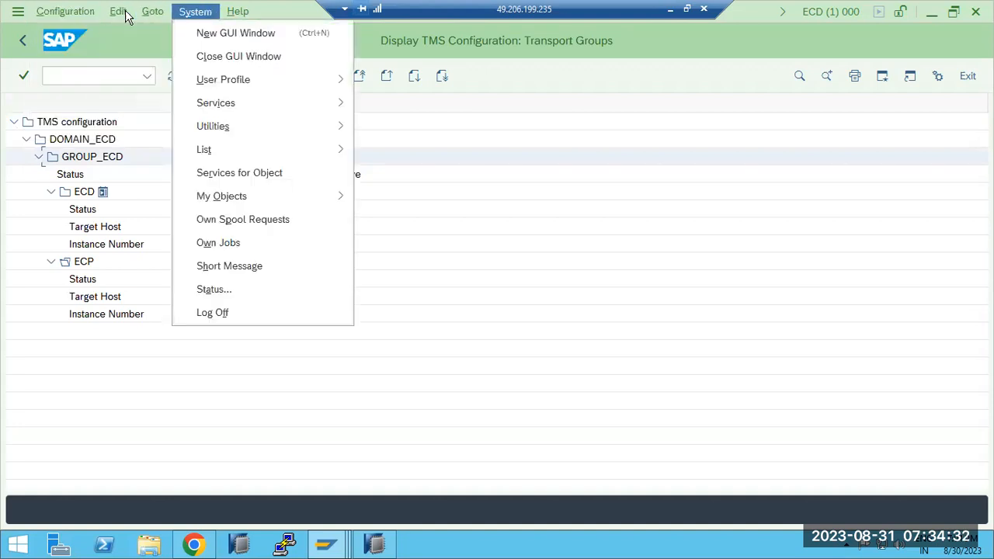
left_click(444, 240)
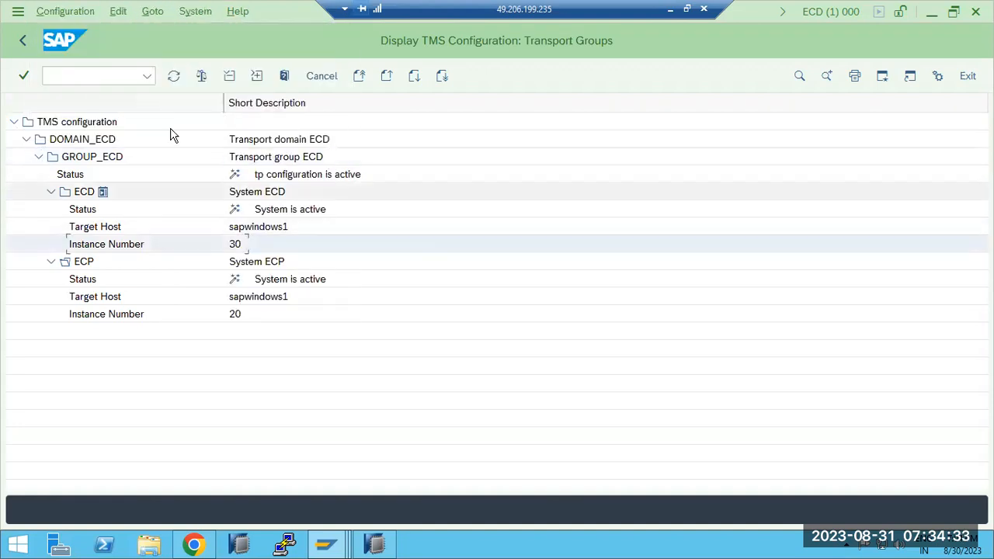
left_click(23, 41)
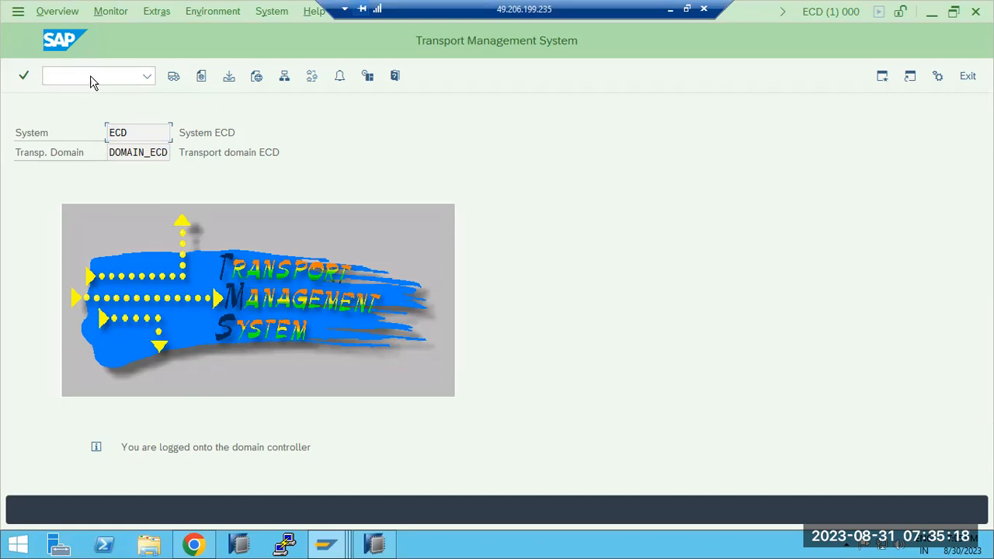
Delete the TMS configuration of system ECD and cancel the Configure Transport Domain dialog.
left_click(147, 13)
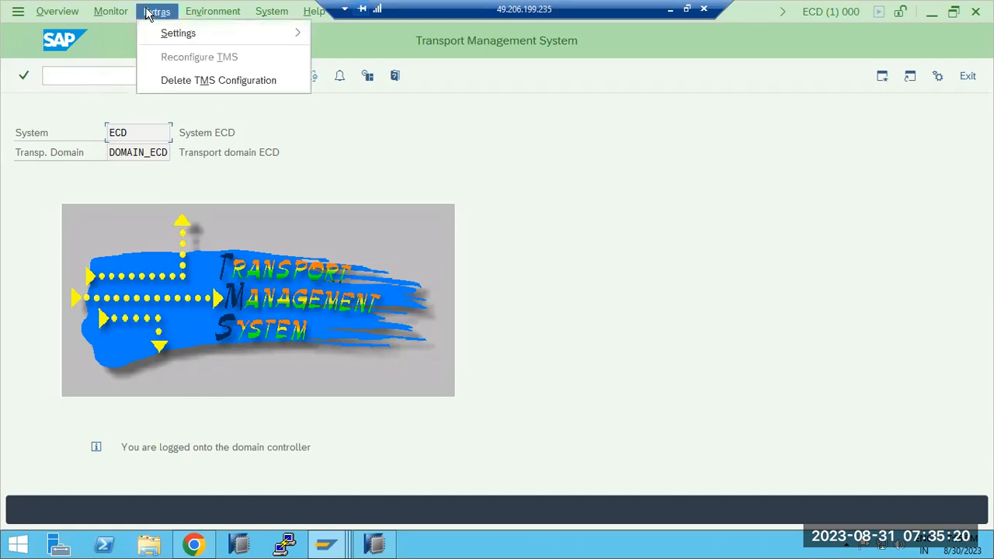
left_click(181, 82)
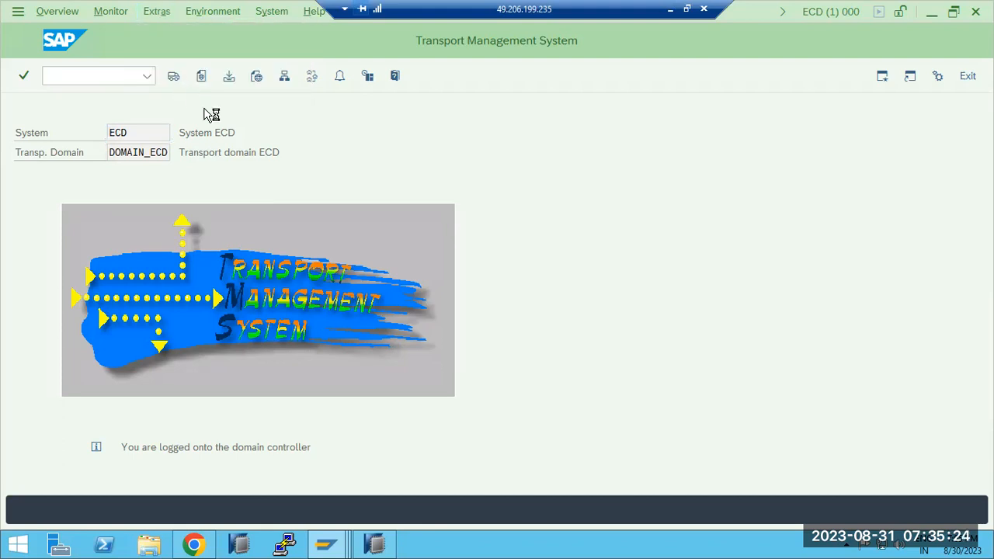
left_click(255, 343)
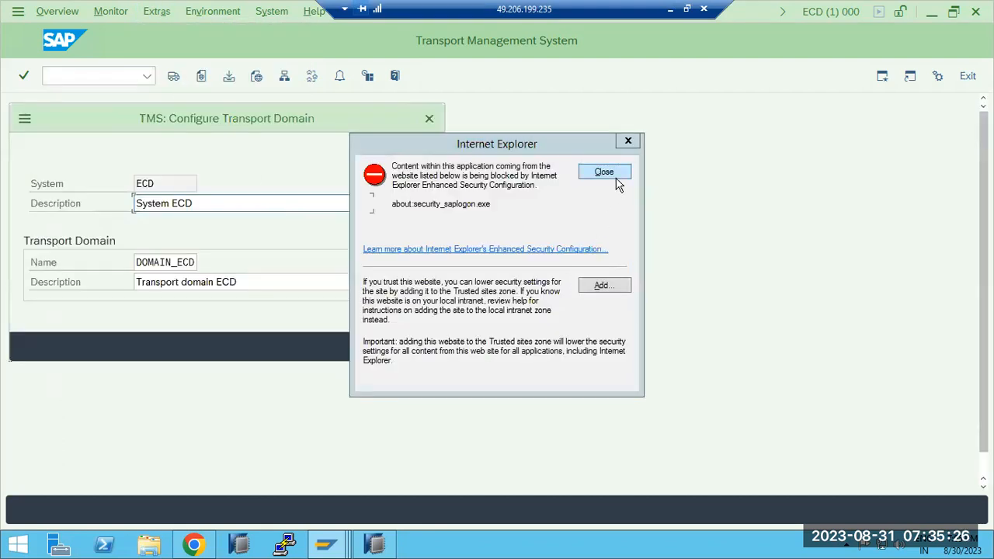
left_click(604, 172)
left_click(430, 347)
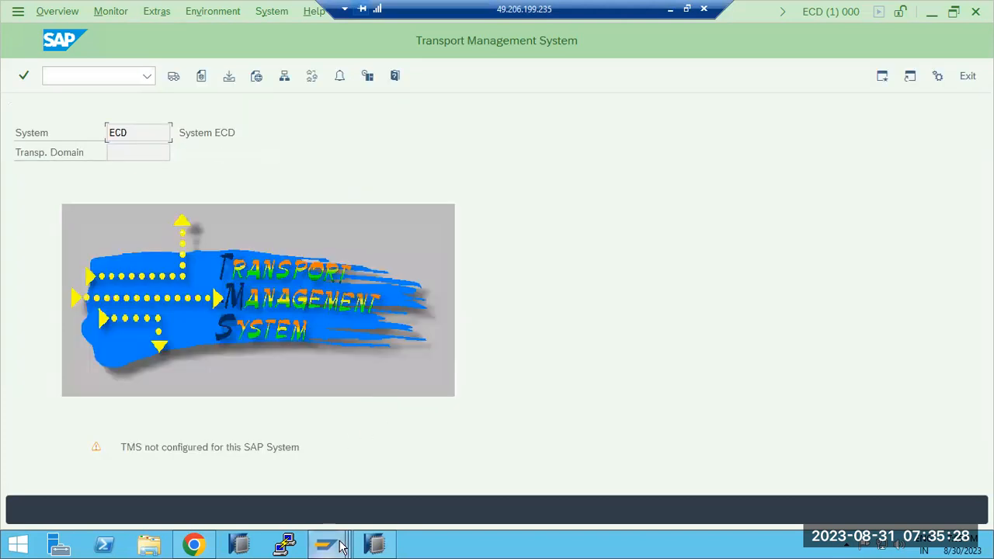
Switch to the ECP system, delete its TMS configuration and cancel the Include System in Transport Domain dialog.
mouse_move(341, 547)
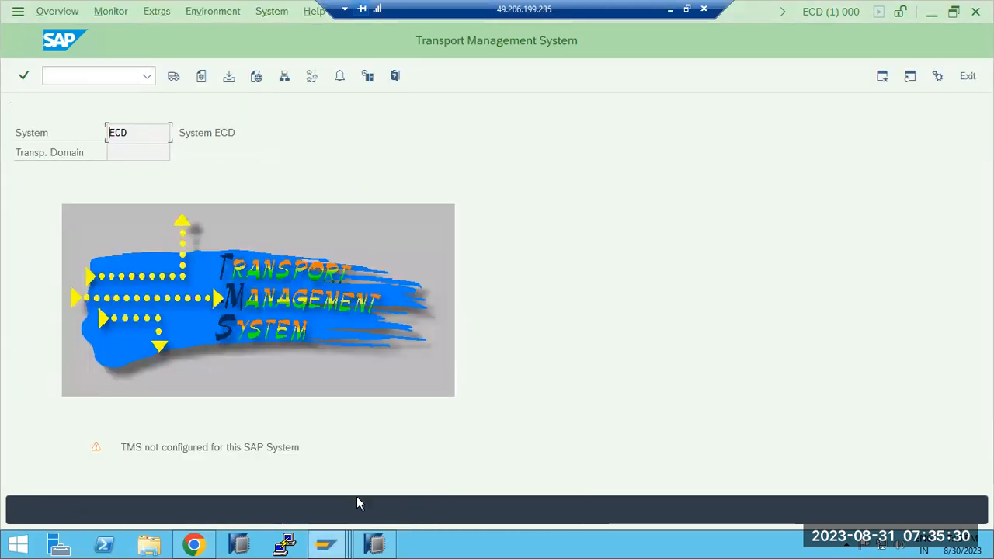
left_click(284, 503)
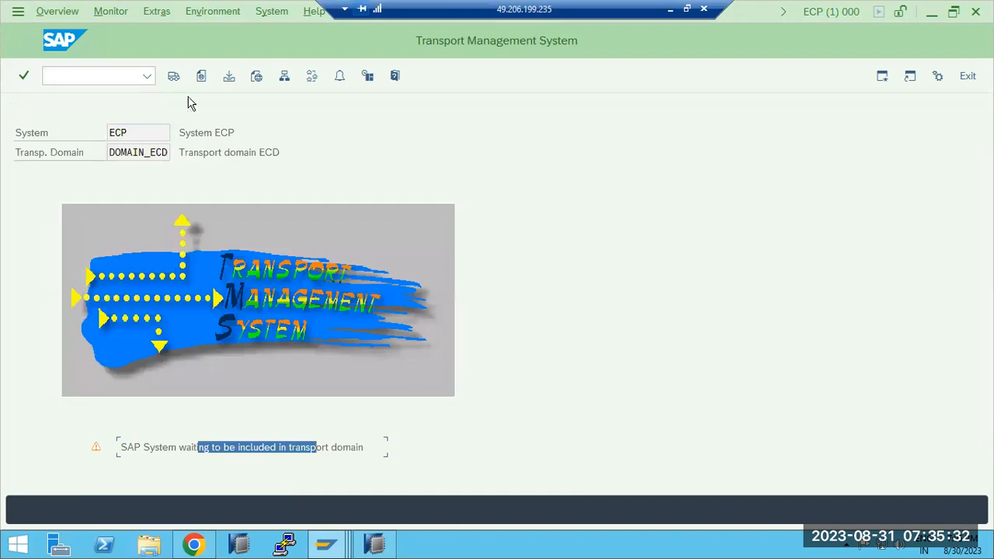
left_click(156, 11)
left_click(172, 80)
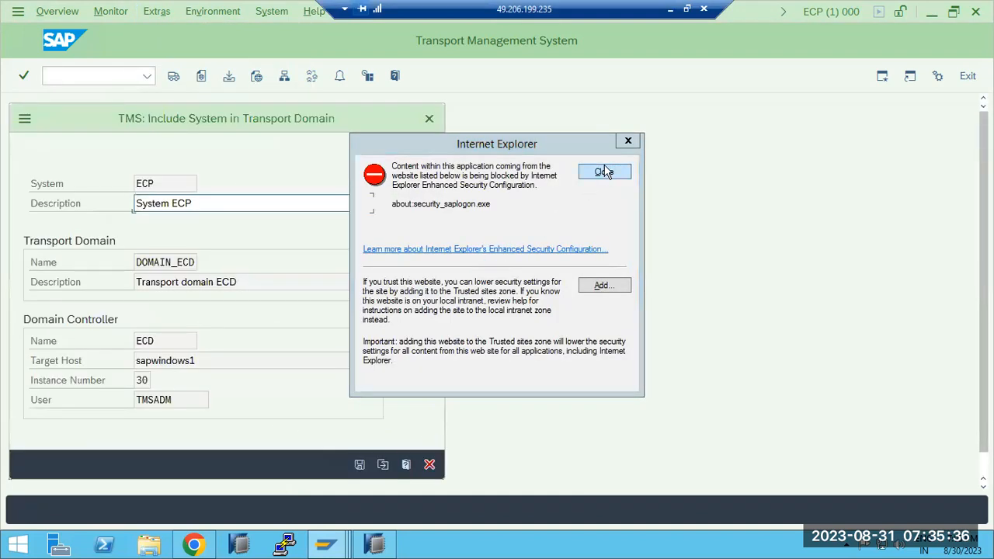
left_click(605, 172)
left_click(430, 464)
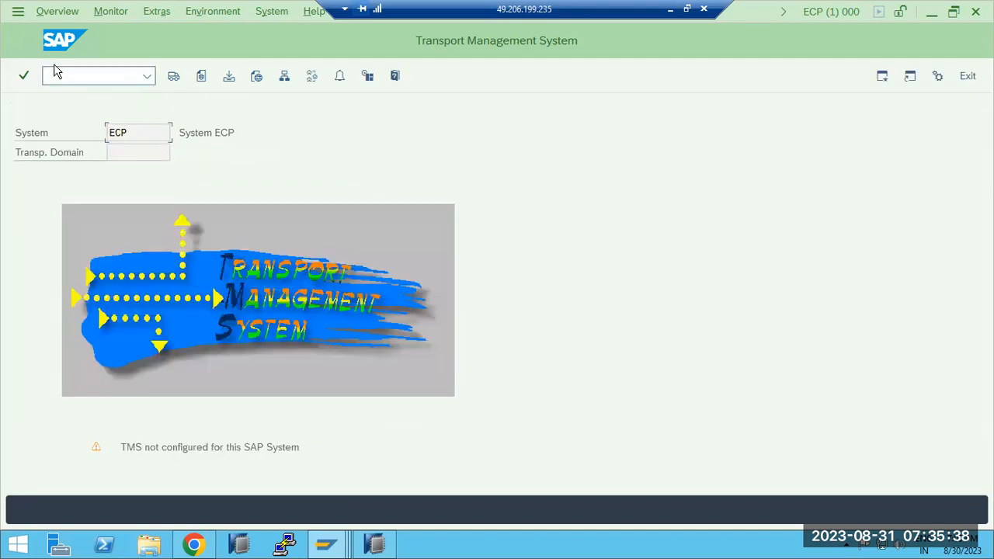
Exit the Transport Management System in ECP and log off from that system.
left_click(966, 76)
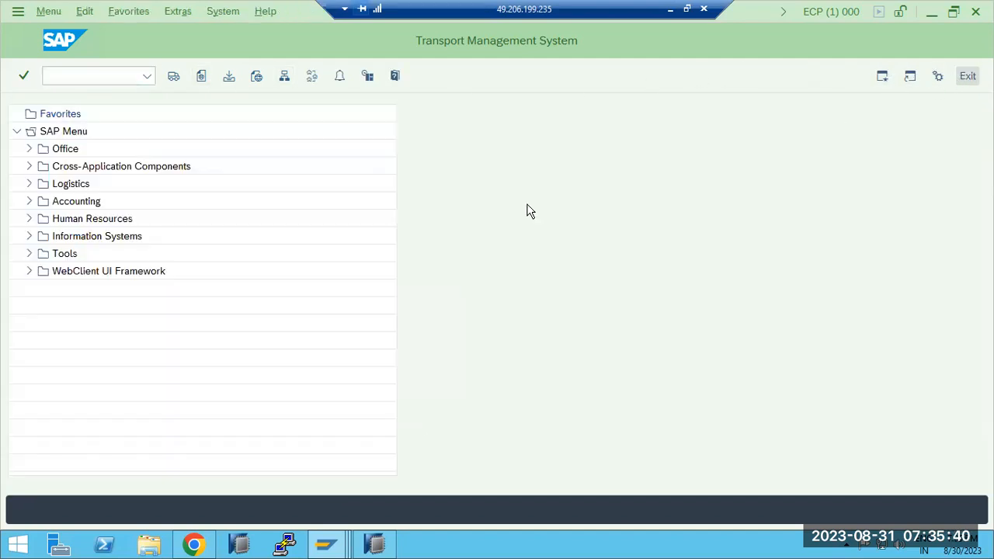
left_click(961, 75)
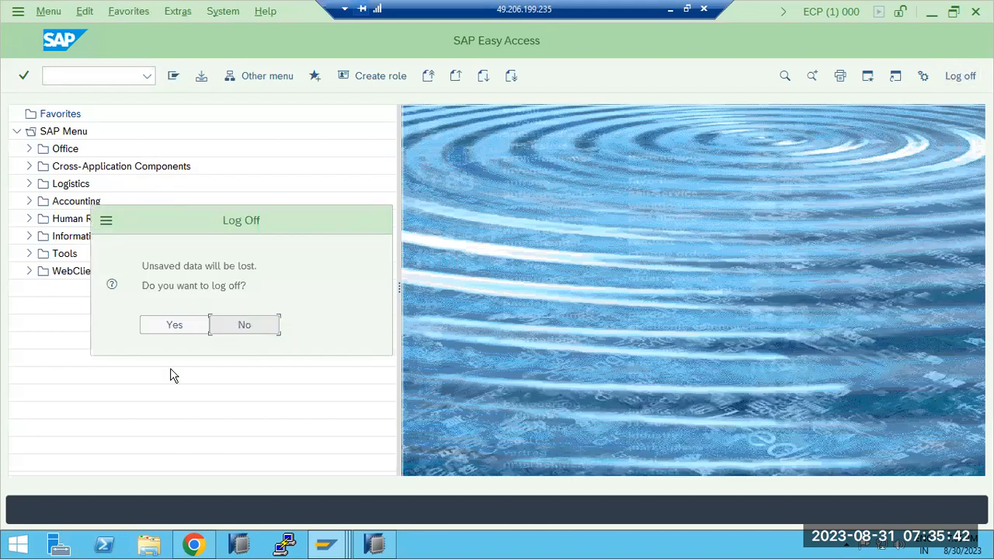
left_click(178, 324)
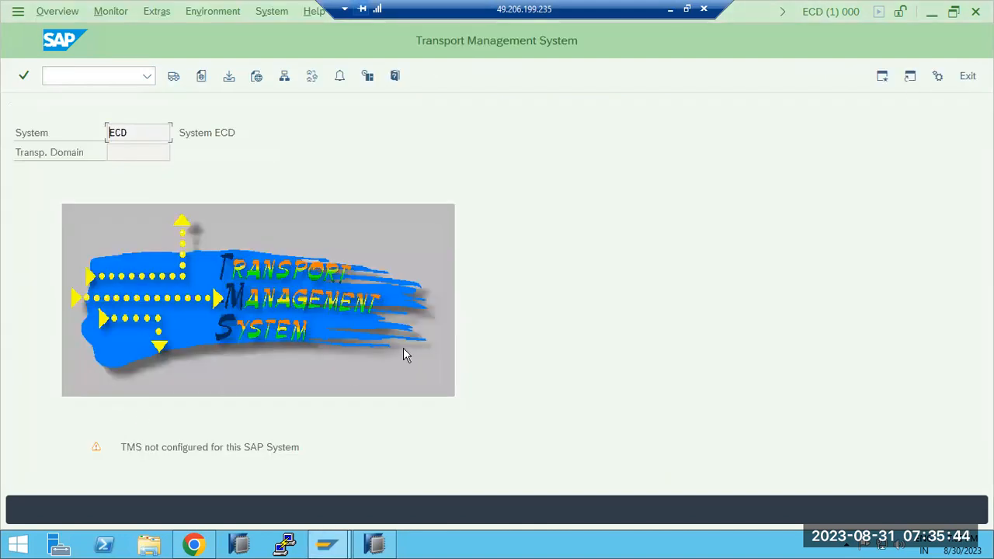
Exit the Transport Management System in ECD, log off and close SAP Logon.
left_click(968, 75)
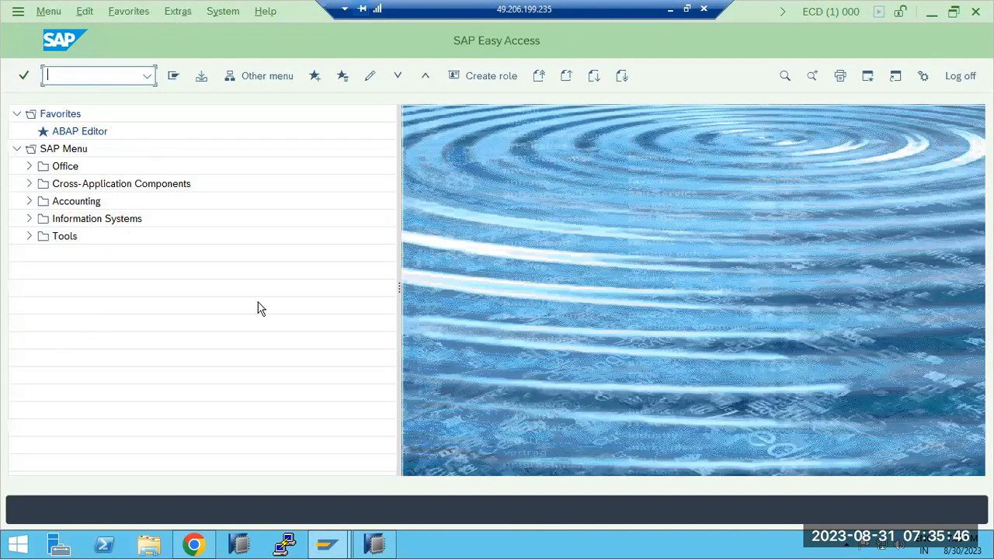
left_click(961, 75)
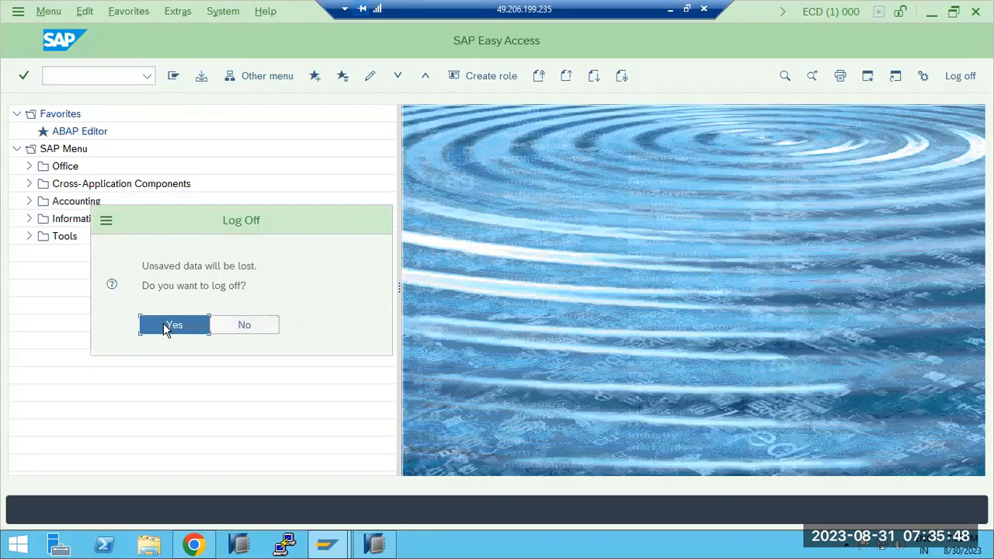
left_click(165, 325)
left_click(794, 61)
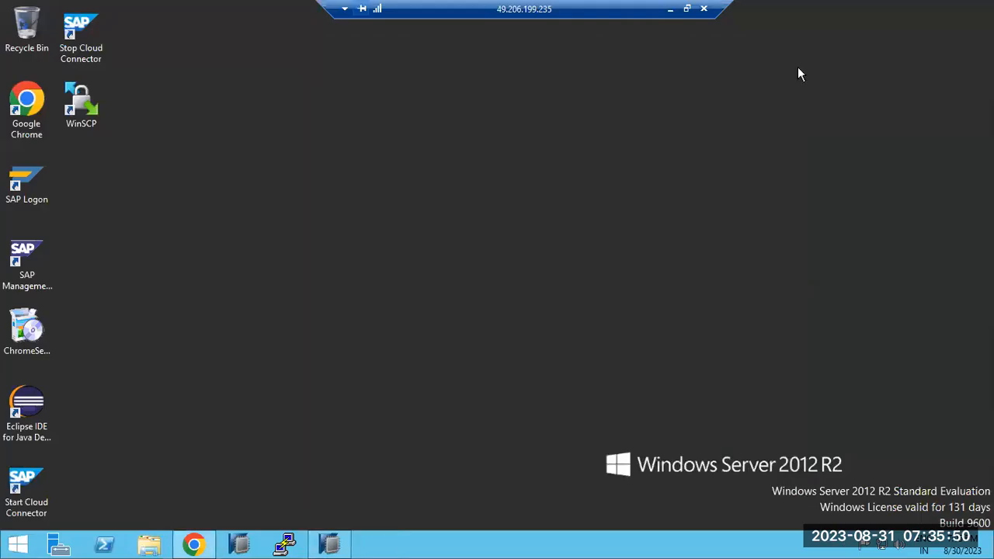